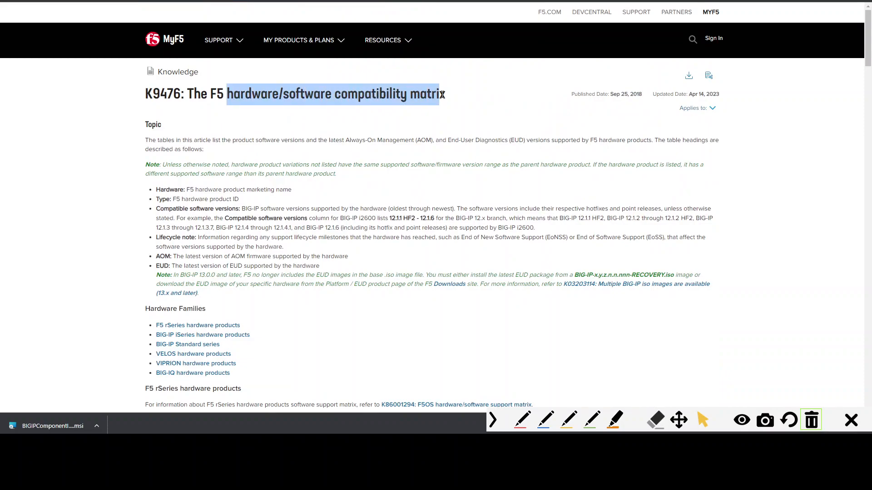
- Examine the F5 hardware/software compatibility matrix tables for the supported software versions of each platform
scroll(296, 124, down, 8)
scroll(296, 124, down, 1)
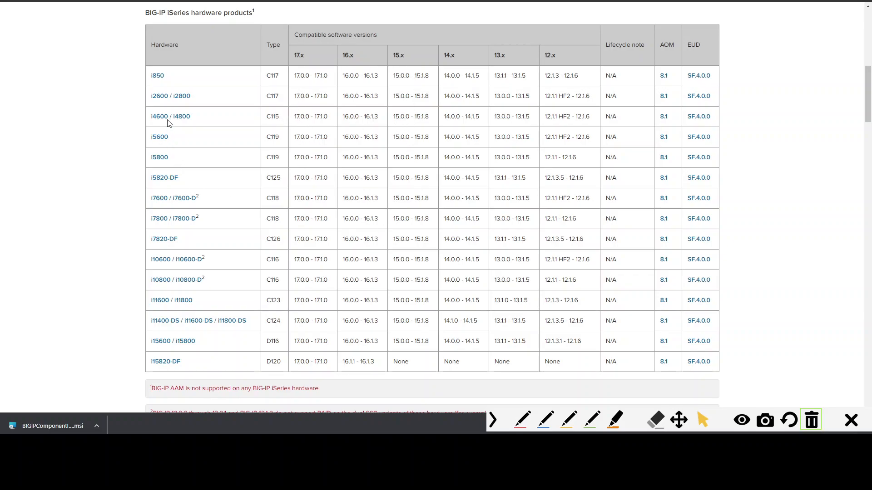
scroll(339, 167, down, 2)
scroll(337, 167, down, 6)
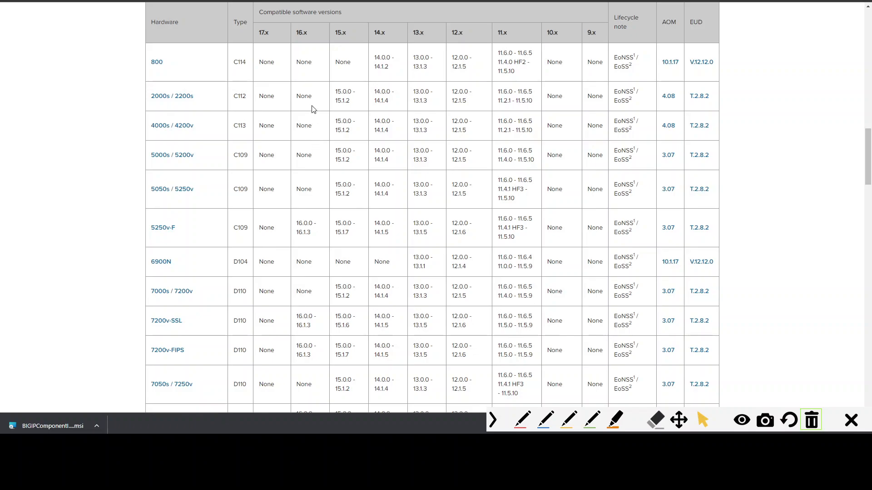
drag(263, 62, 314, 63)
drag(198, 109, 179, 96)
double_click(302, 96)
click(311, 113)
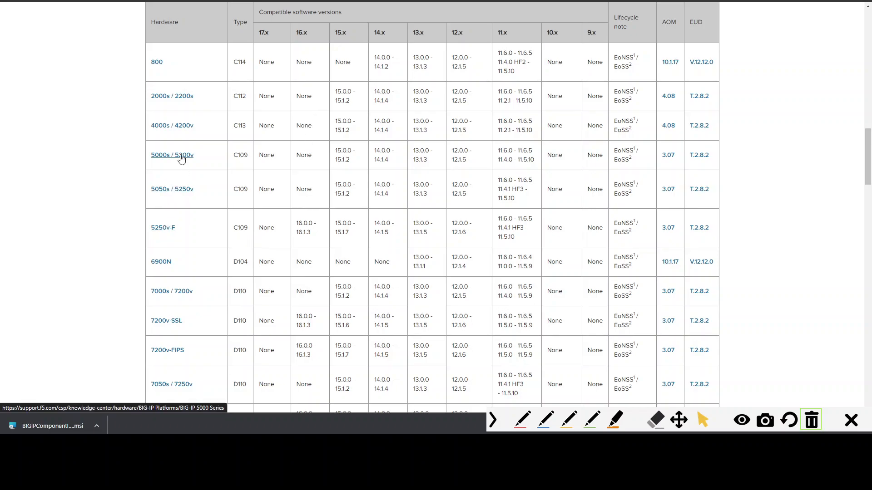
drag(336, 92, 353, 103)
click(299, 100)
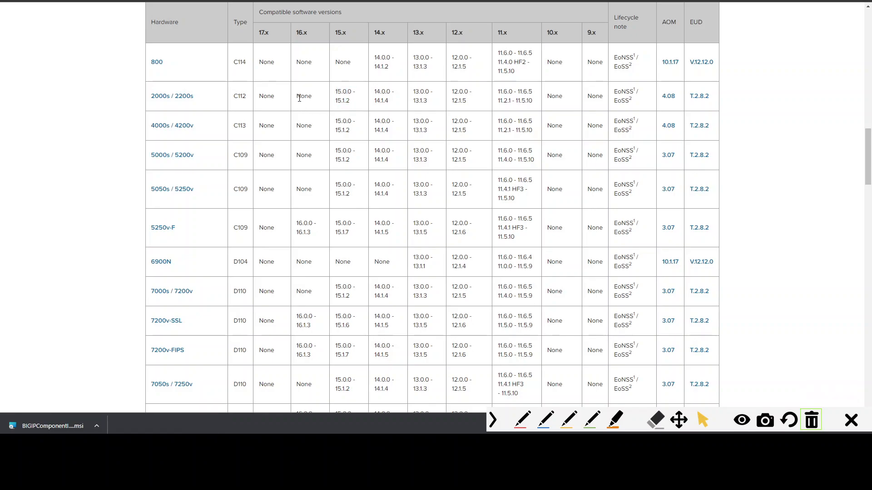
drag(204, 99, 156, 97)
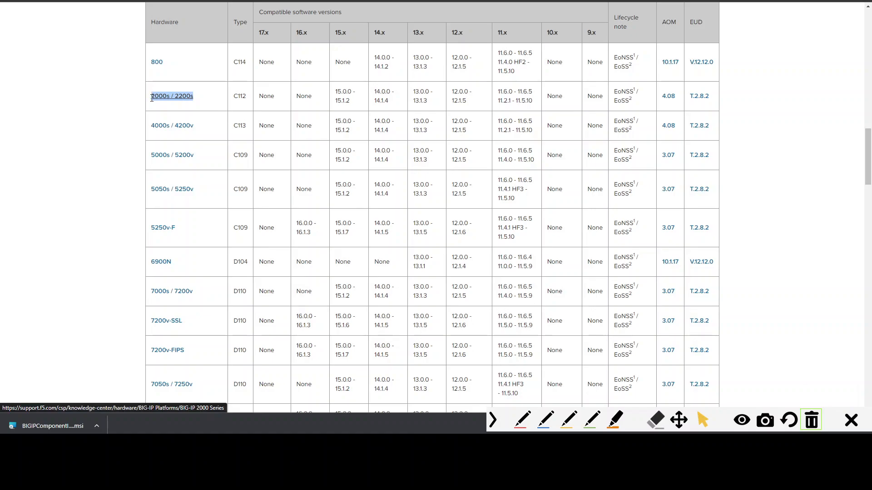
click(217, 90)
- Open the device properties under Device Management to check the platform name and software version
key(ctrl+Tab)
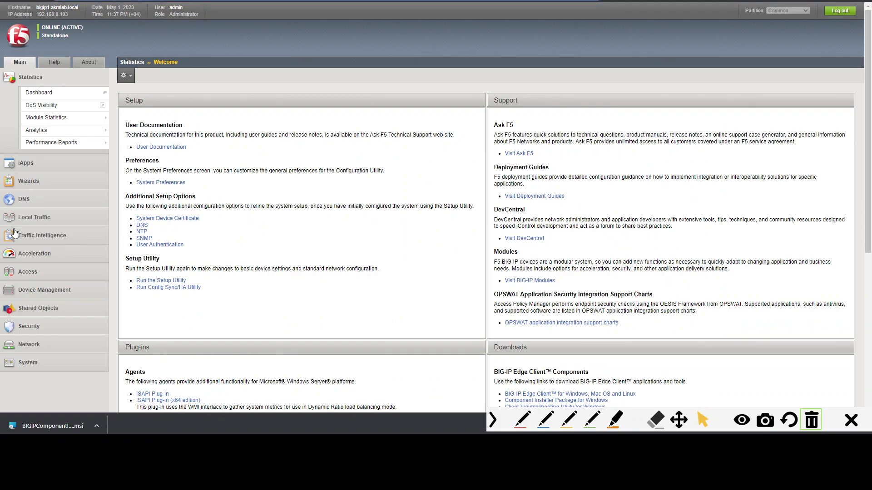
click(40, 293)
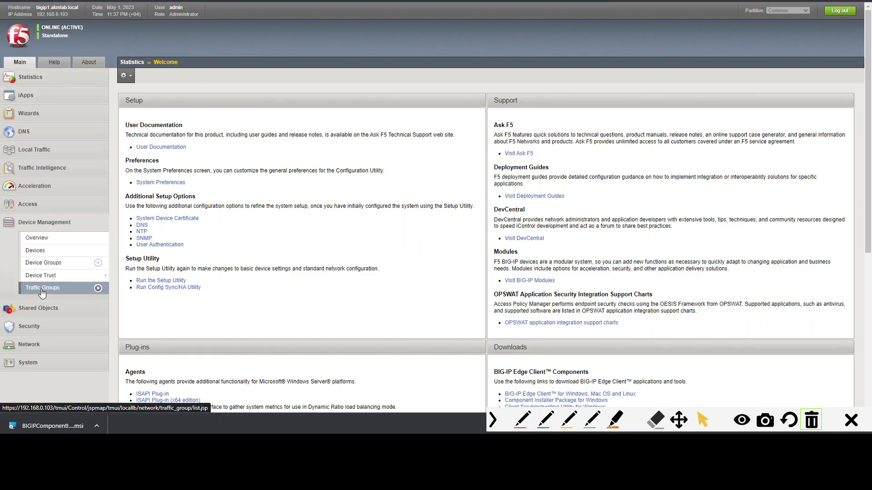
click(37, 250)
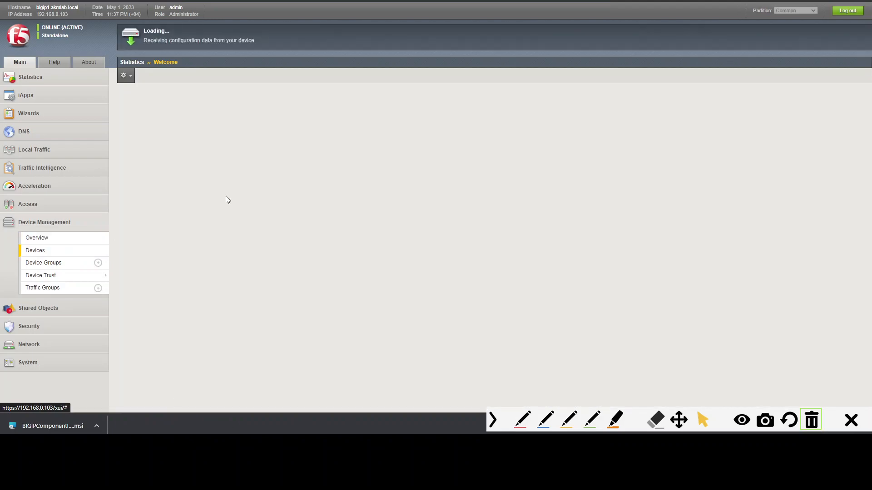
click(180, 126)
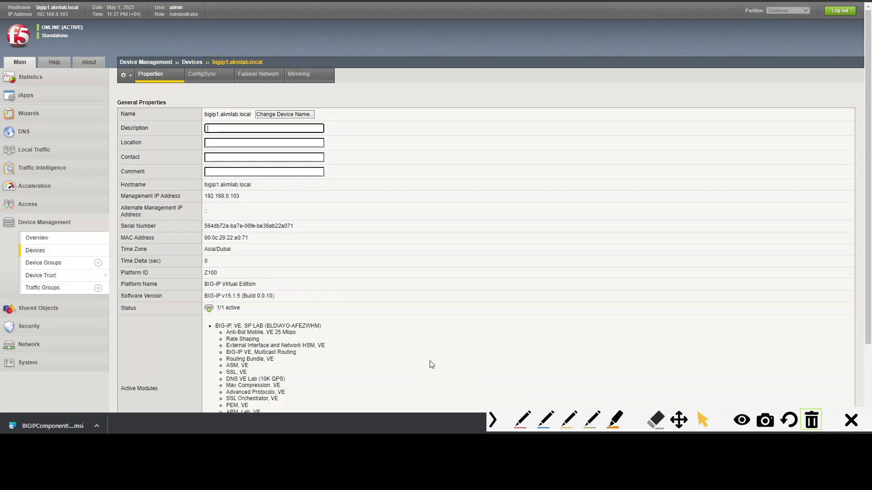
click(522, 420)
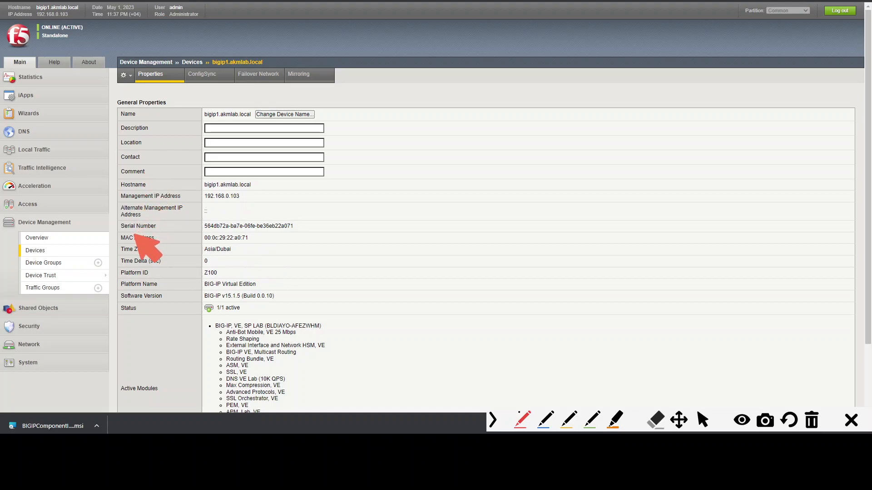
mouse_move(134, 290)
mouse_down()
mouse_move(266, 286)
mouse_move(264, 273)
mouse_move(128, 277)
mouse_move(120, 284)
mouse_move(132, 290)
mouse_up()
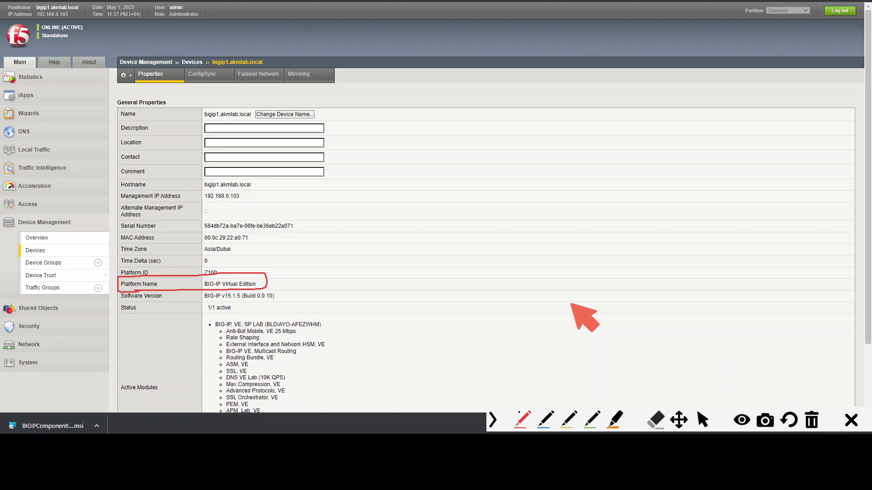
click(812, 422)
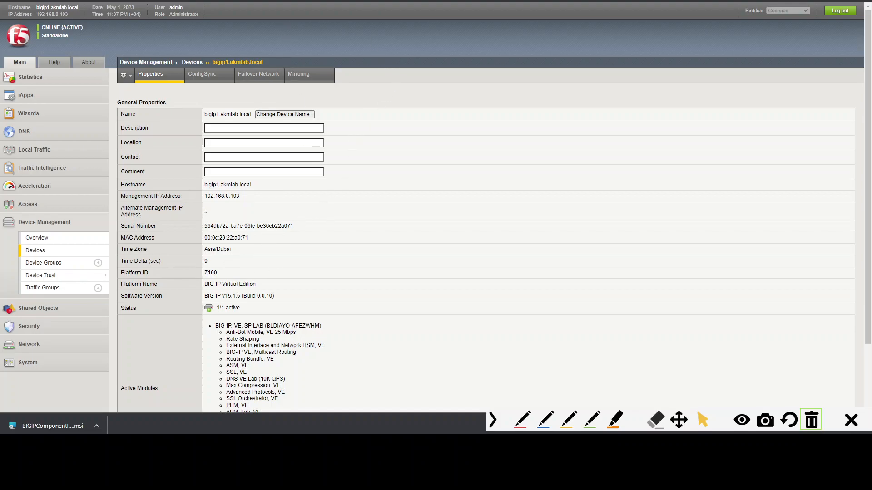
- Return to the compatibility matrix page, close the feedback survey, and scroll back to the iSeries table
click(291, 1)
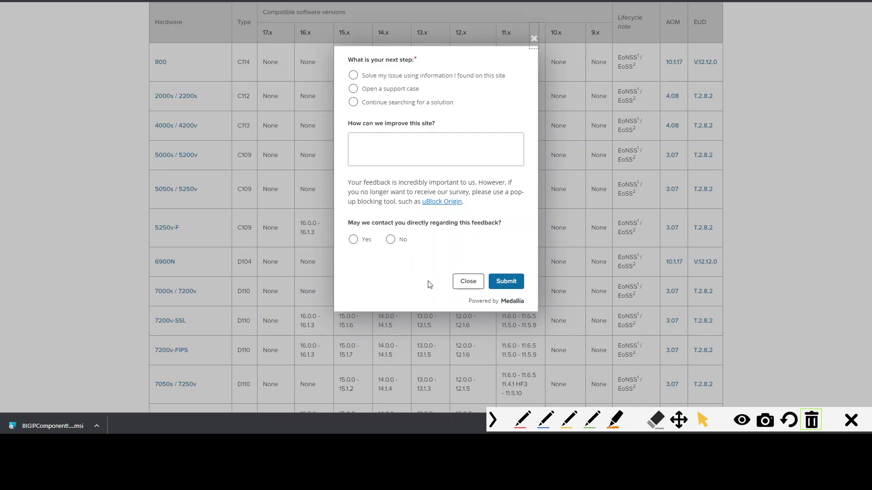
click(464, 283)
scroll(256, 241, up, 6)
scroll(256, 241, up, 5)
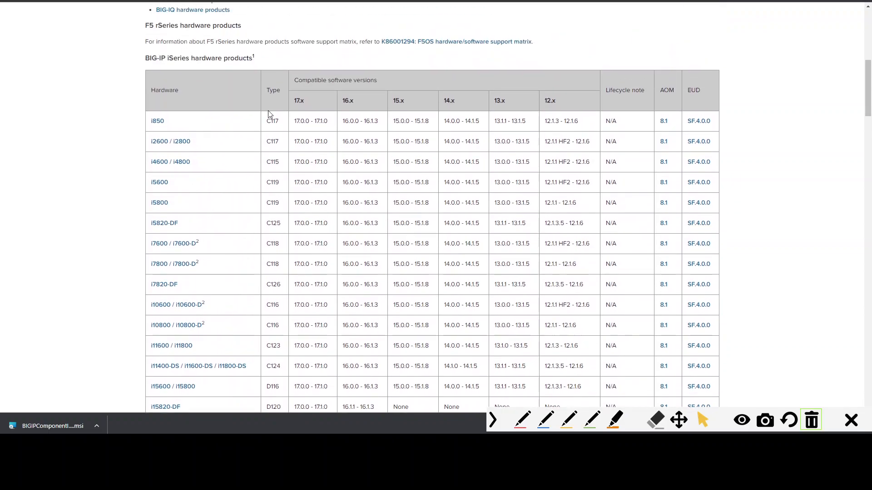
- In the upgrade checklist, append "- cli: f5mku -K" to the F5 master key backup item
mouse_move(314, 445)
click(316, 429)
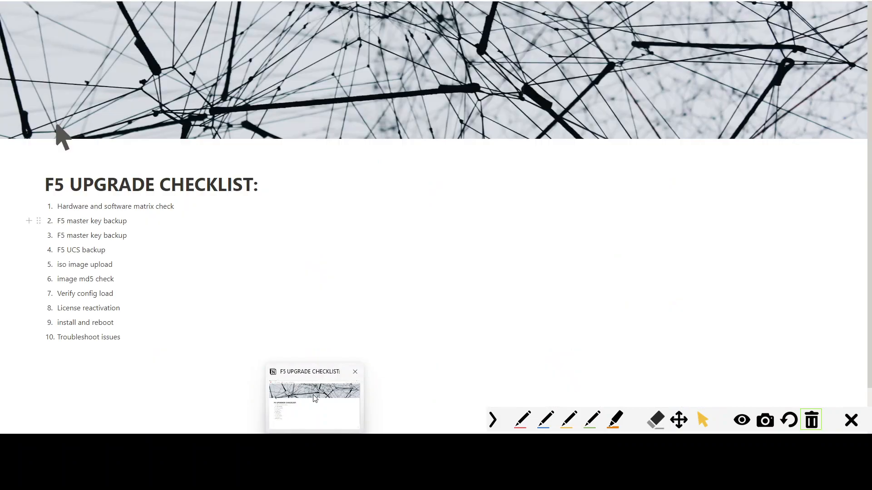
scroll(258, 202, down, 1)
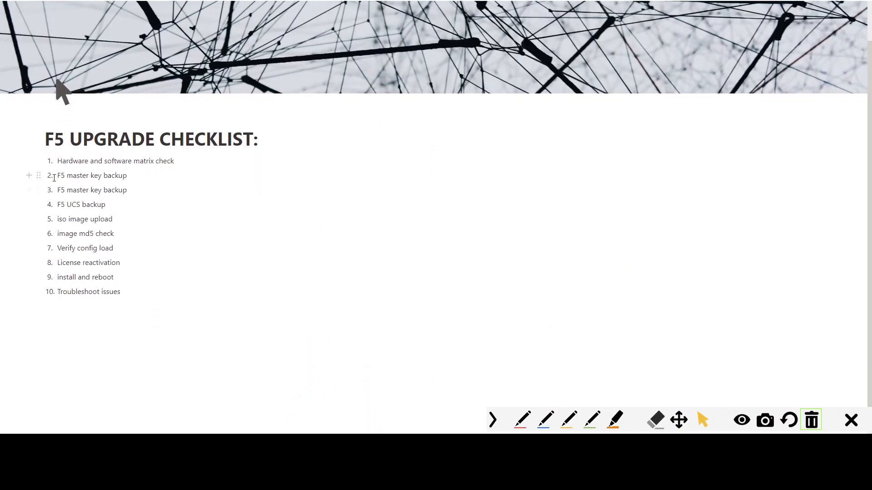
drag(56, 178, 93, 178)
click(168, 179)
text(- cli: f5mku -K)
- In the SSH terminal session, run f5mku -K to display the device master key
drag(871, 103, 504, 77)
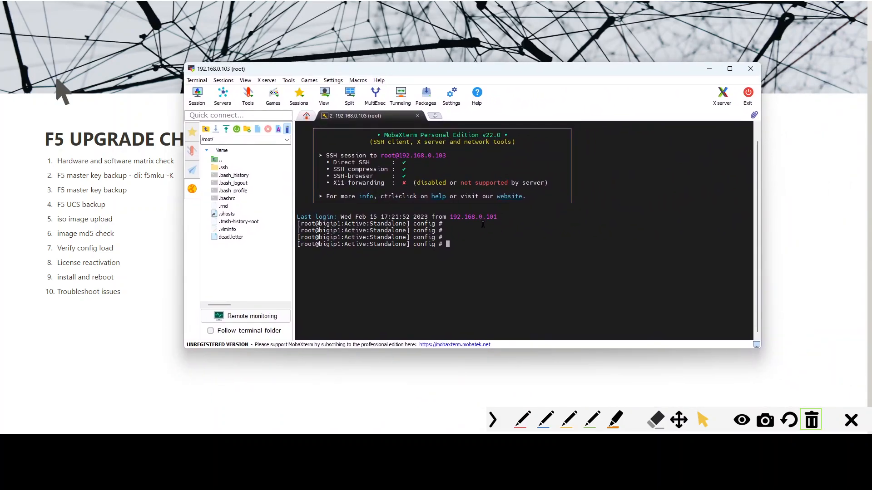
drag(436, 73, 497, 74)
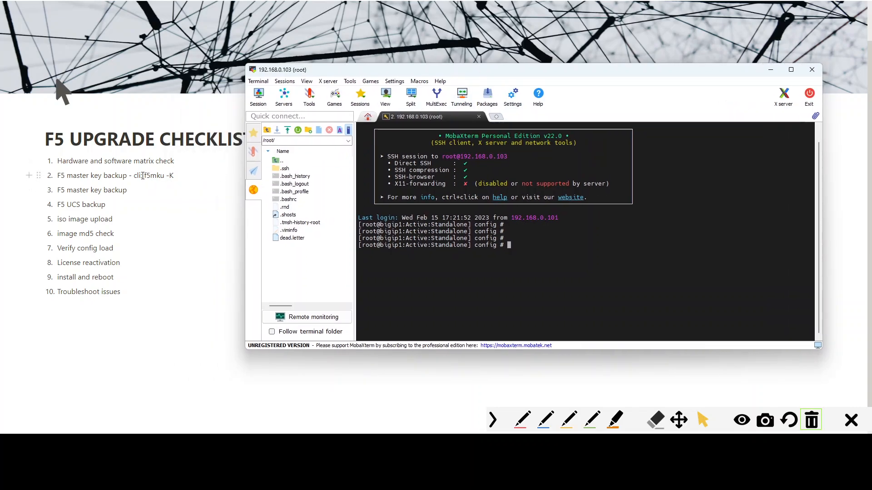
drag(495, 71, 489, 44)
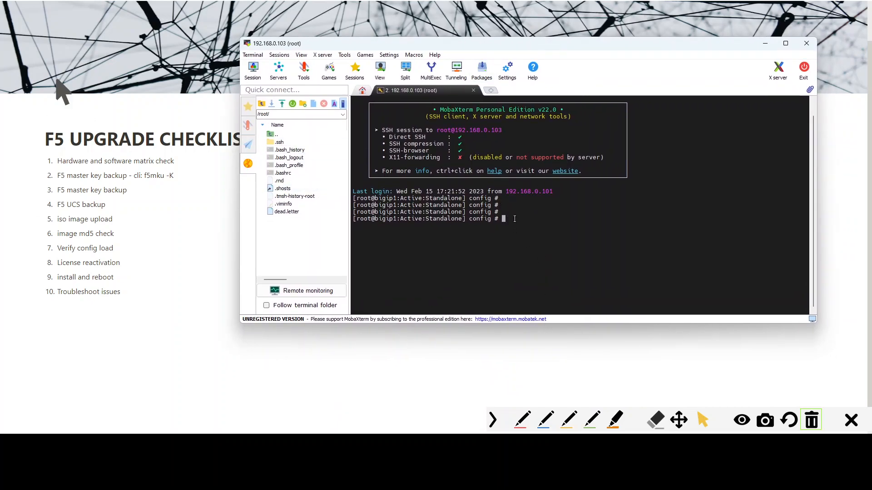
key(Return)
text(f5mku -K)
key(Return)
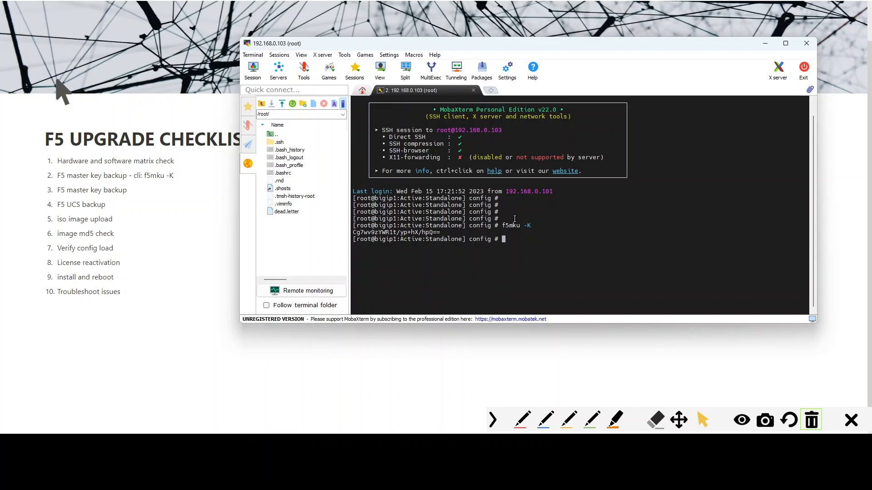
- Copy the displayed master key and enter the f5mku -r restore command text at the prompt
drag(457, 227, 354, 233)
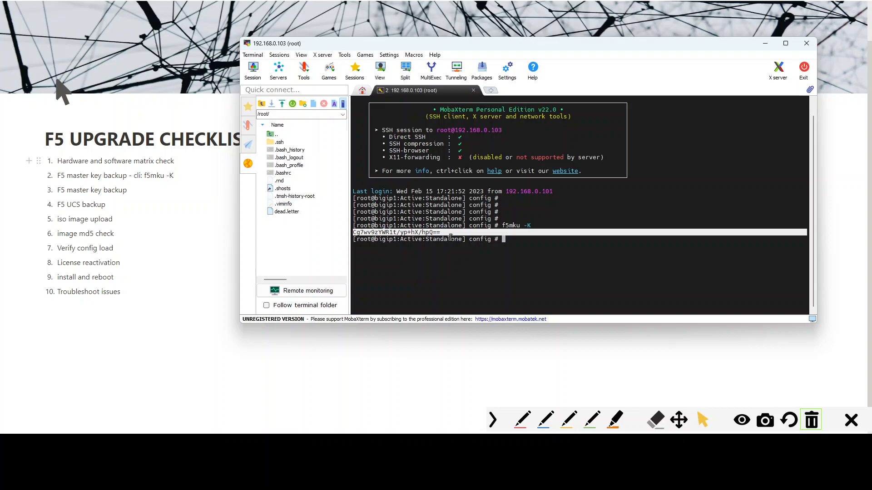
click(520, 240)
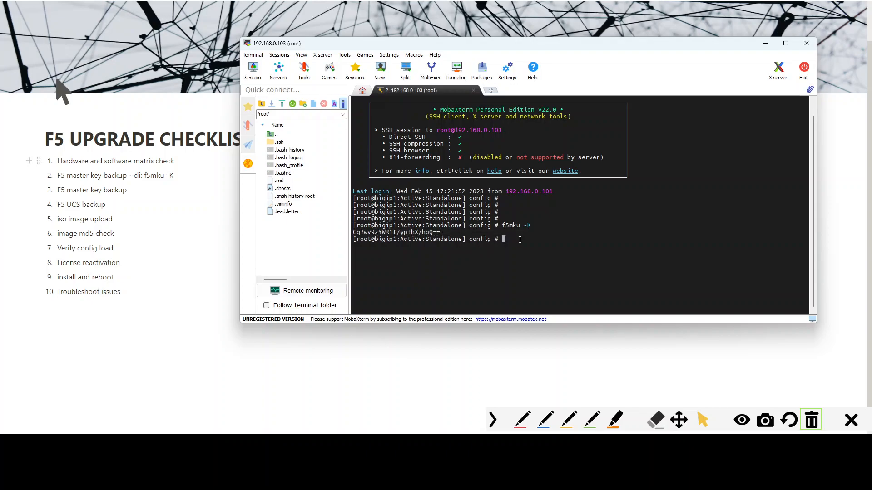
text(f)
text(4)
text(kmu -r)
key(Tab)
key(Tab)
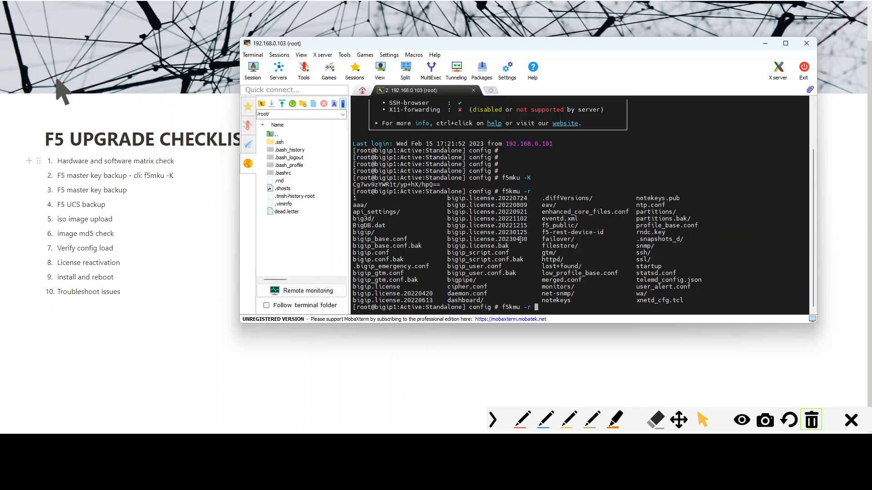
key(BackSpace)
key(BackSpace)
key(BackSpace)
key(BackSpace)
key(BackSpace)
key(BackSpace)
key(BackSpace)
key(BackSpace)
key(BackSpace)
drag(536, 190, 500, 191)
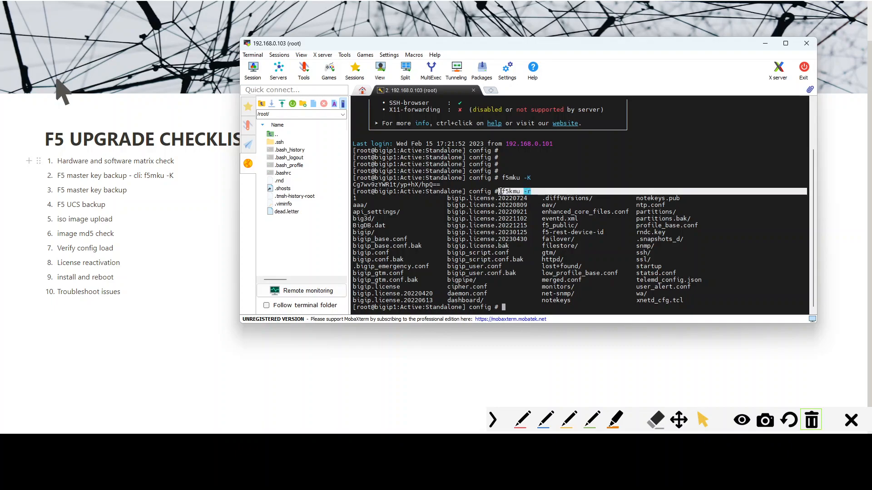
- Clear the terminal screen with the clear command
click(525, 295)
key(Return)
key(Return)
text(clear)
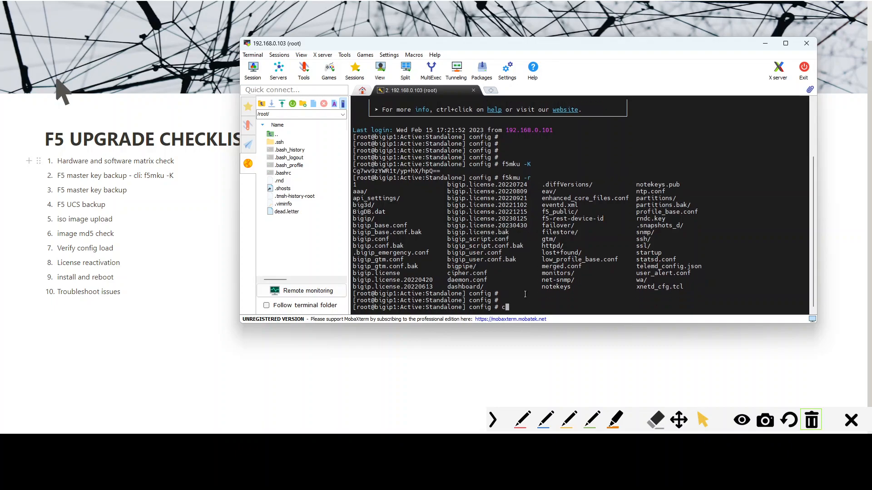
key(Return)
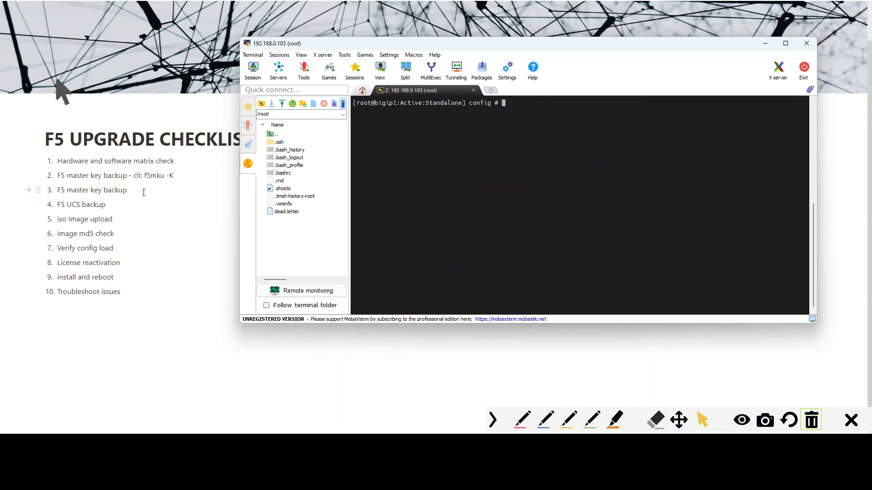
- Delete the duplicate "F5 master key backup" item from the upgrade checklist
click(136, 181)
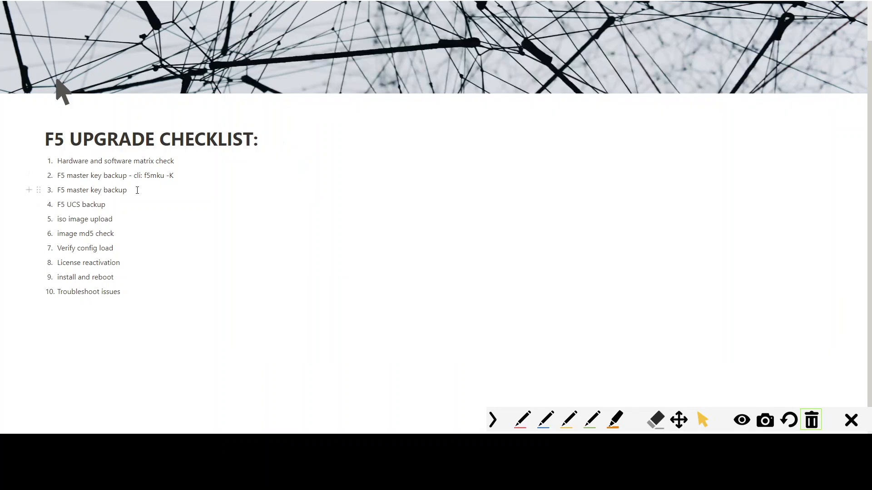
drag(58, 176, 112, 175)
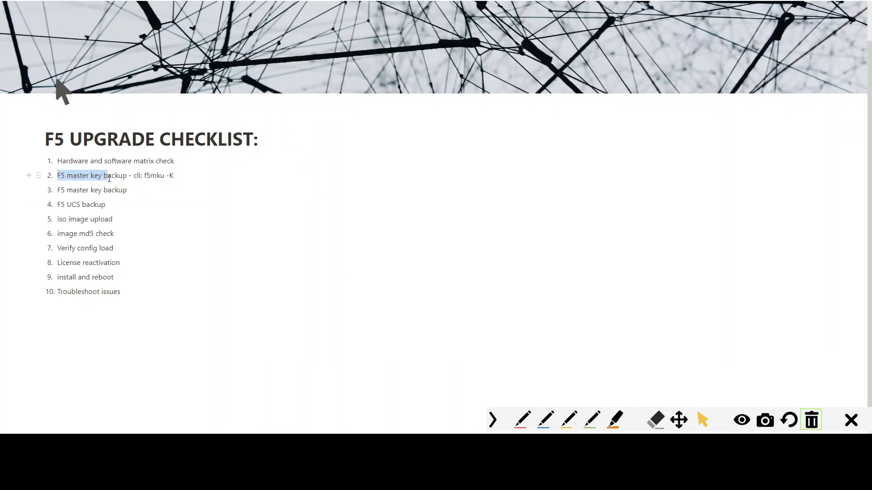
drag(60, 190, 97, 190)
click(143, 191)
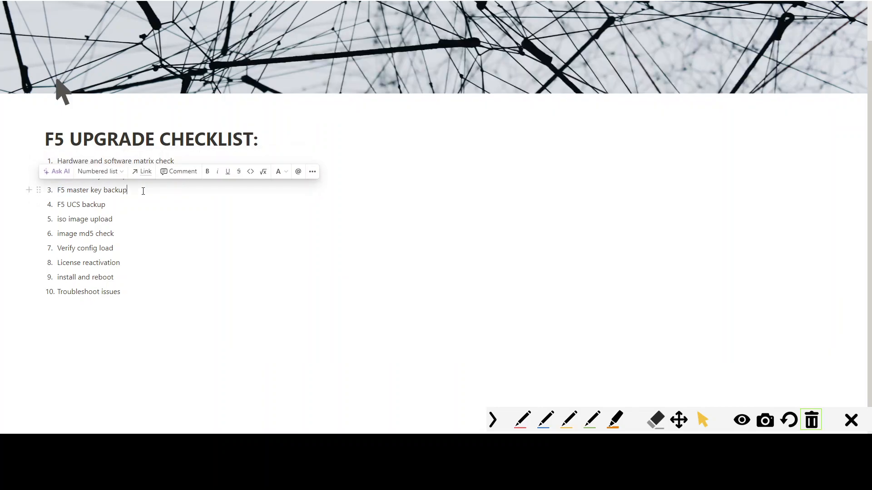
triple_click(143, 190)
key(BackSpace)
key(BackSpace)
key(BackSpace)
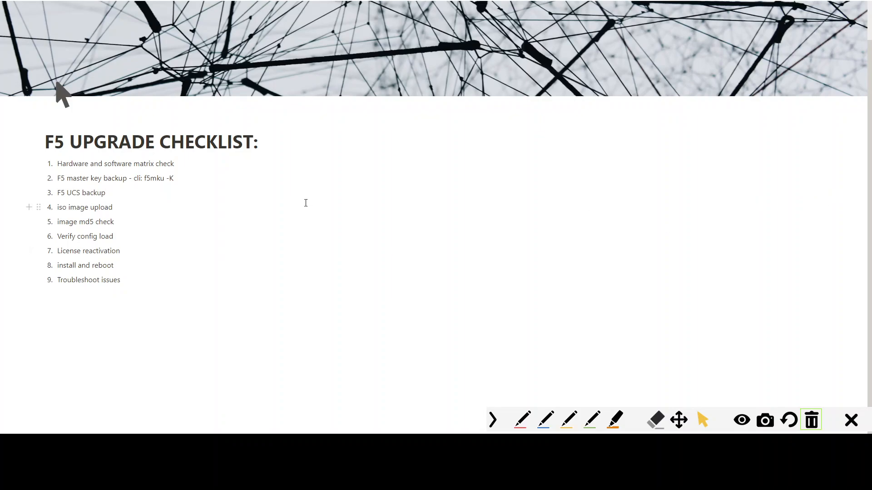
- Switch to the BIG-IP configuration utility and open a new archive form under System Archives
key(alt+Tab)
key(alt+Tab)
key(ctrl+Tab)
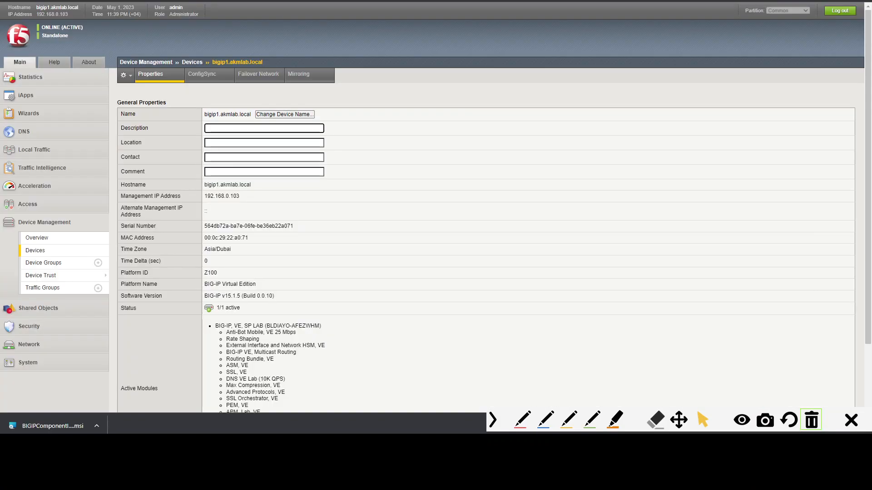
click(28, 363)
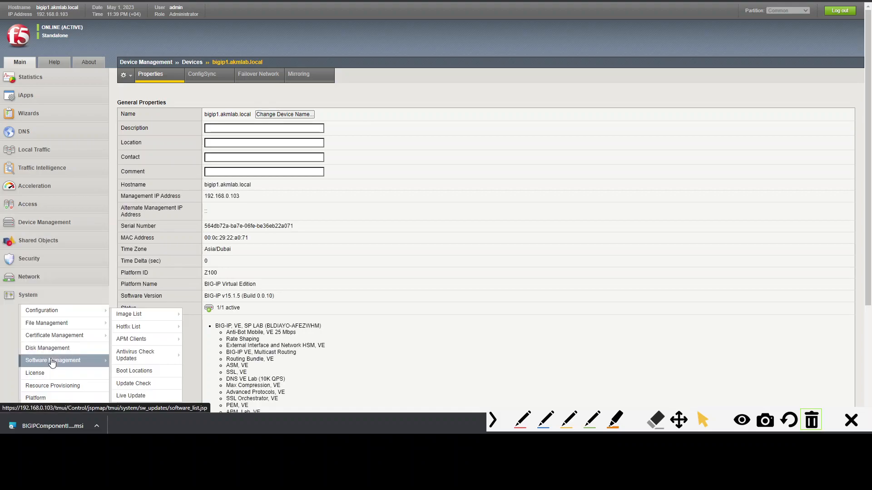
scroll(59, 301, down, 3)
mouse_move(60, 302)
click(50, 287)
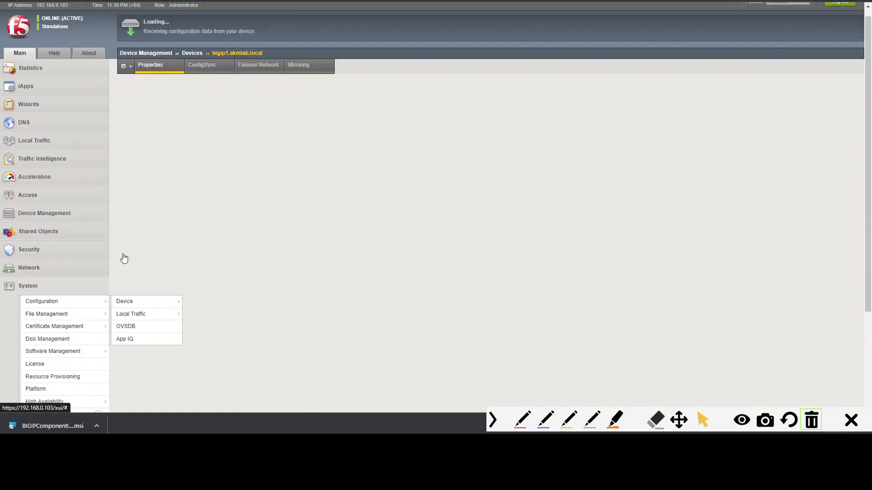
click(840, 101)
click(242, 96)
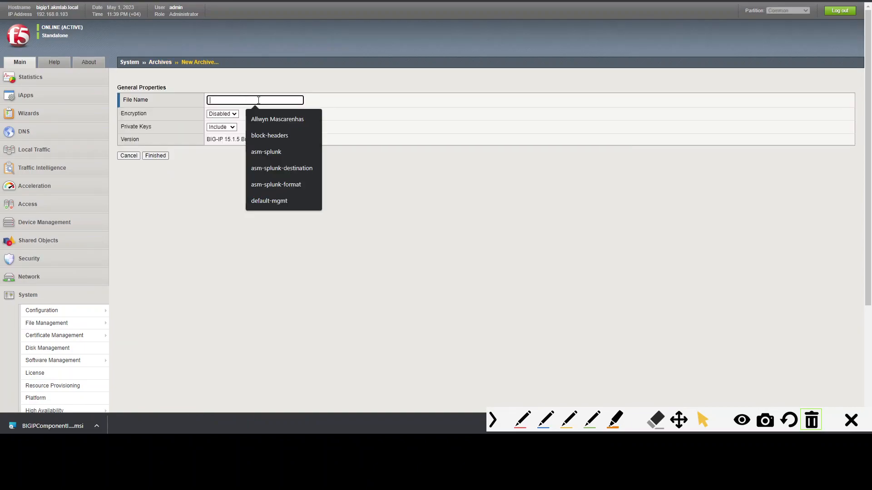
click(76, 56)
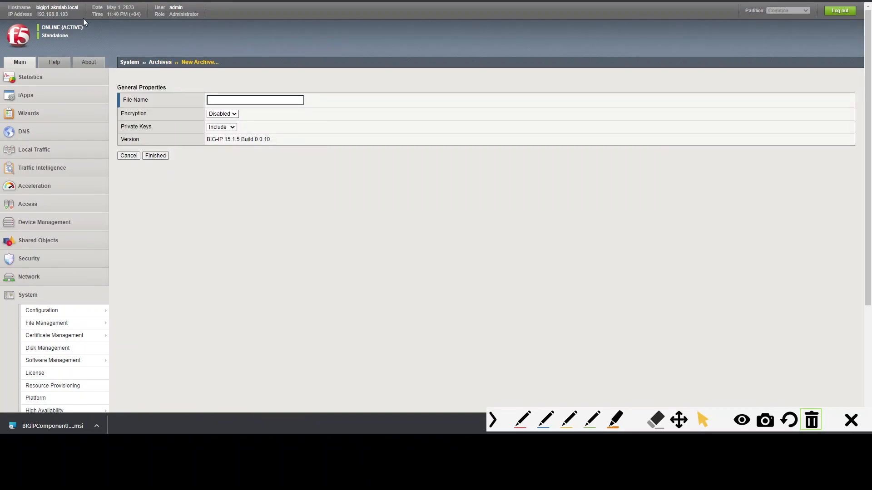
- Create a UCS archive named with the device hostname followed by -1may2023
drag(81, 8, 36, 12)
key(ctrl+c)
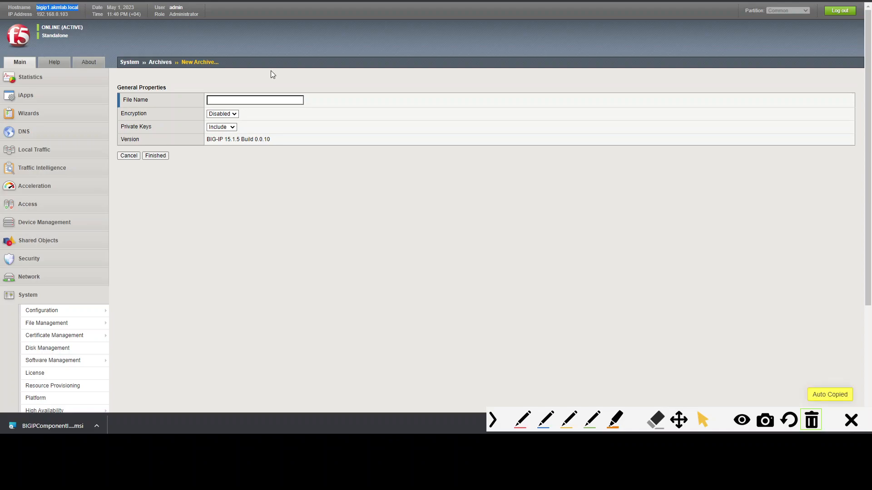
click(276, 100)
key(ctrl+v)
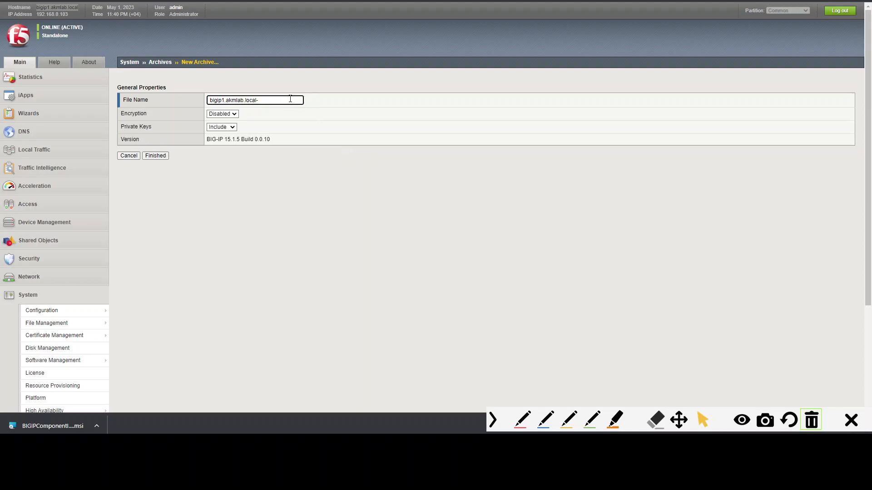
triple_click(268, 100)
key(BackSpace)
click(314, 102)
click(279, 102)
key(ctrl+v)
text(-1may2023)
click(155, 156)
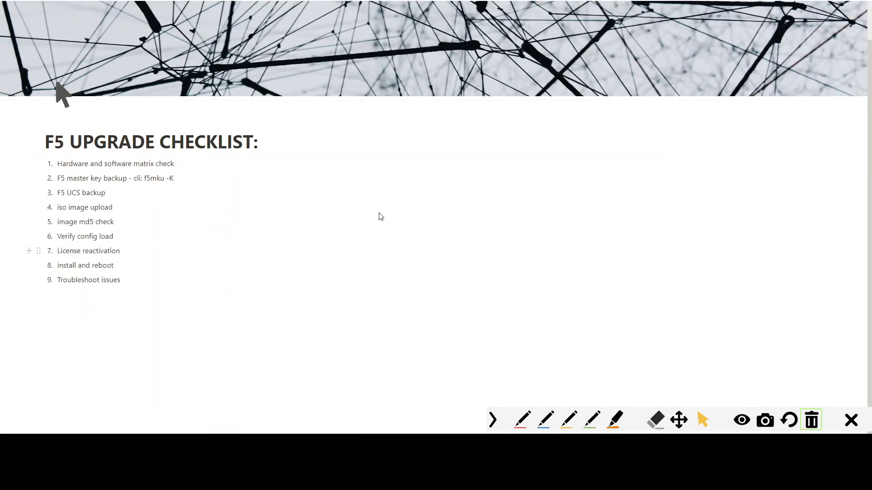
- Open the Software Management image list under System and review the available software images
click(175, 191)
drag(57, 207, 99, 223)
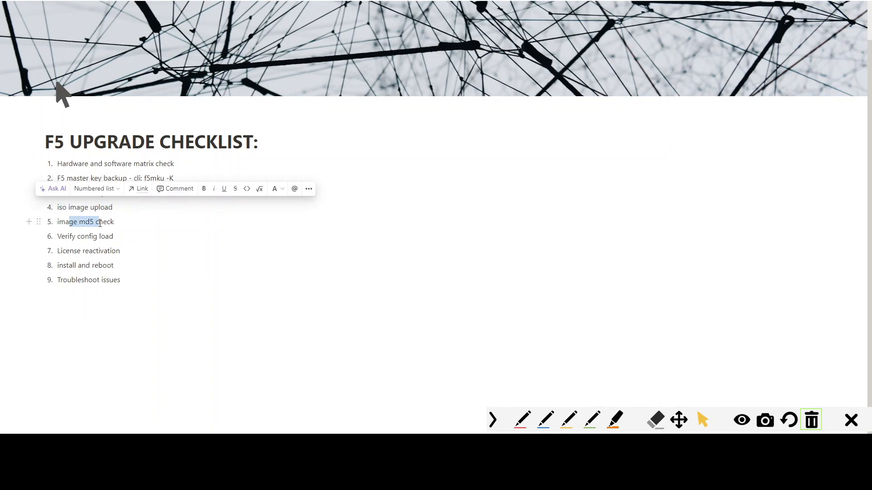
click(134, 400)
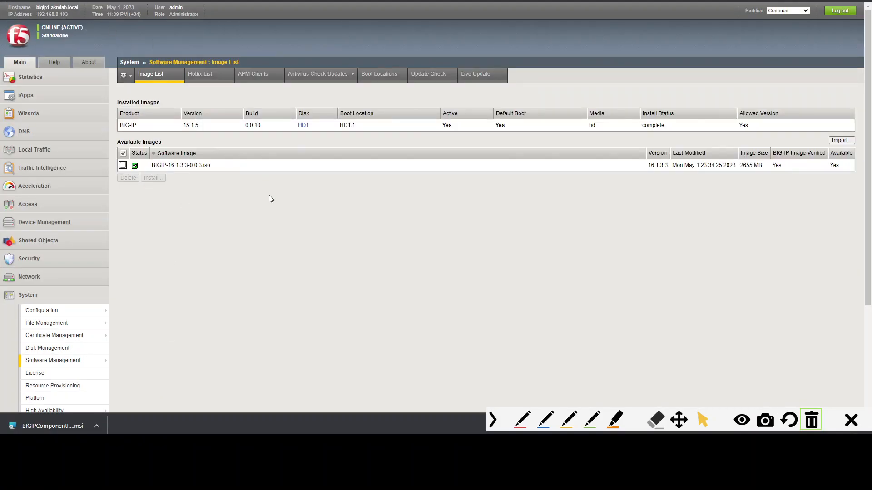
scroll(265, 197, down, 2)
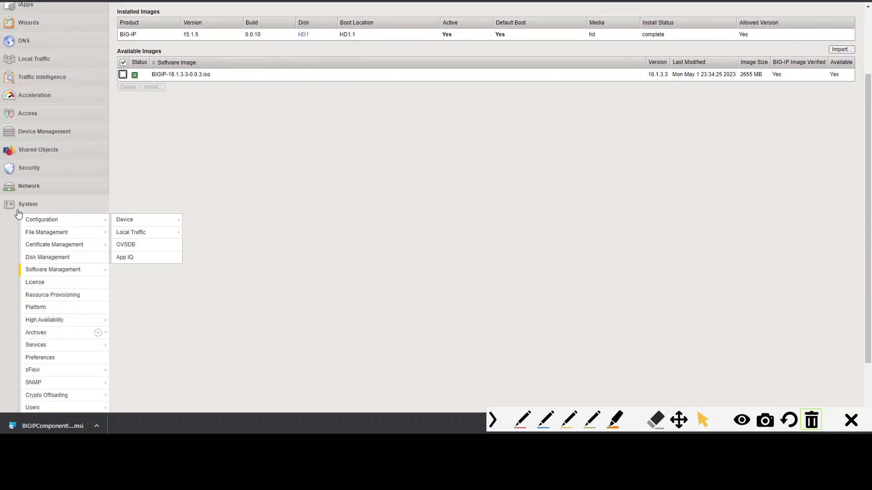
click(48, 216)
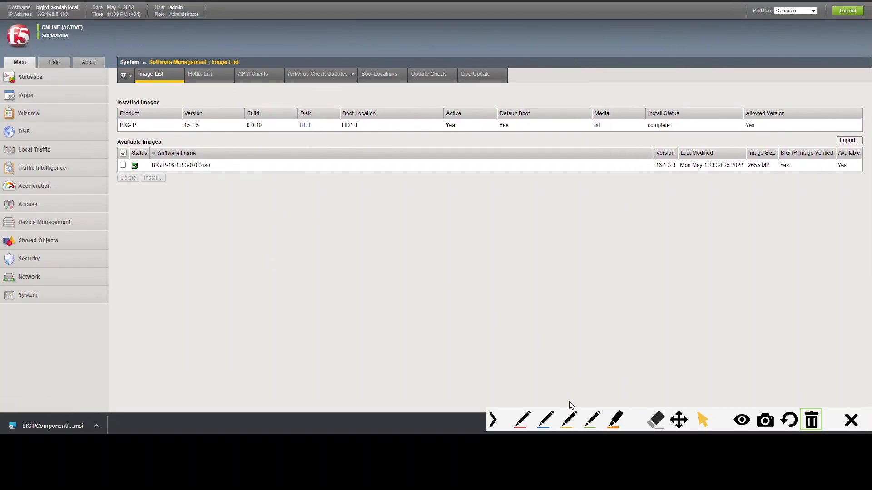
click(518, 420)
mouse_move(74, 71)
mouse_down()
mouse_move(75, 235)
mouse_move(59, 298)
mouse_move(67, 286)
mouse_up()
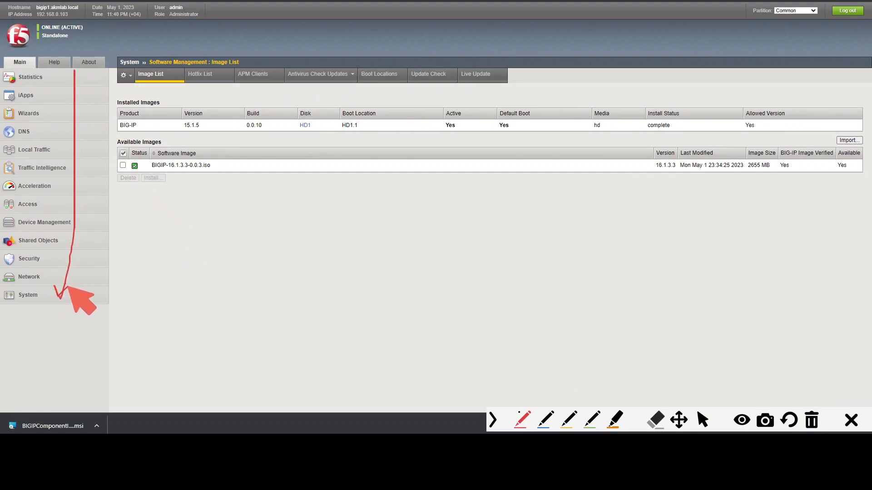
click(72, 296)
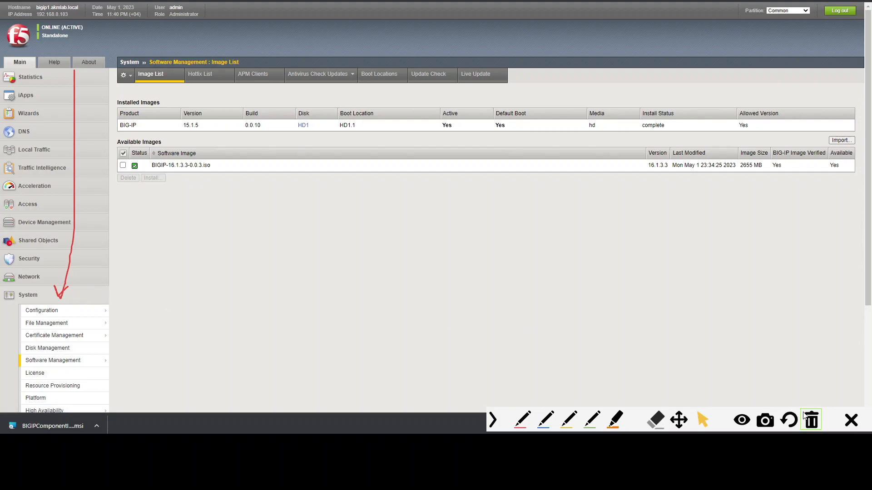
scroll(689, 342, down, 1)
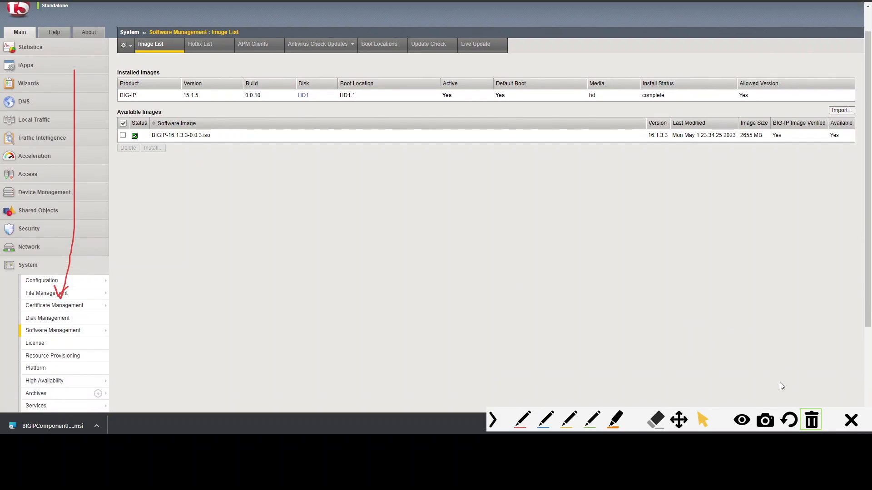
click(812, 423)
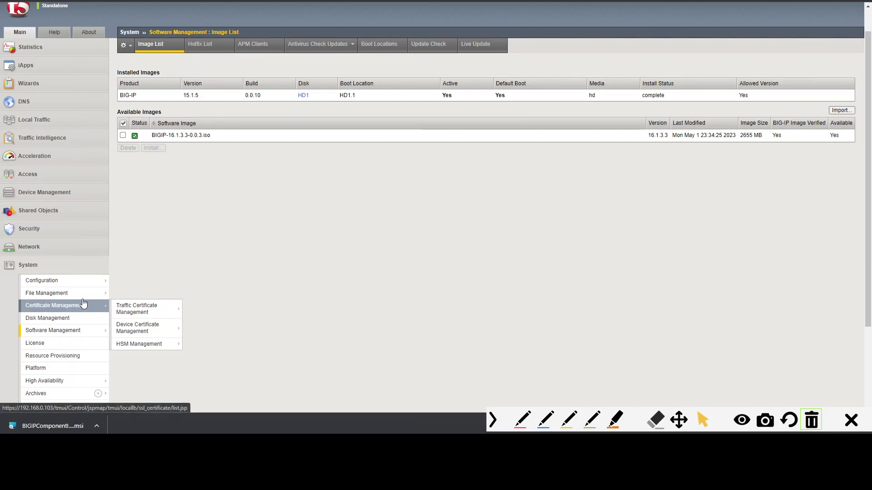
mouse_move(78, 300)
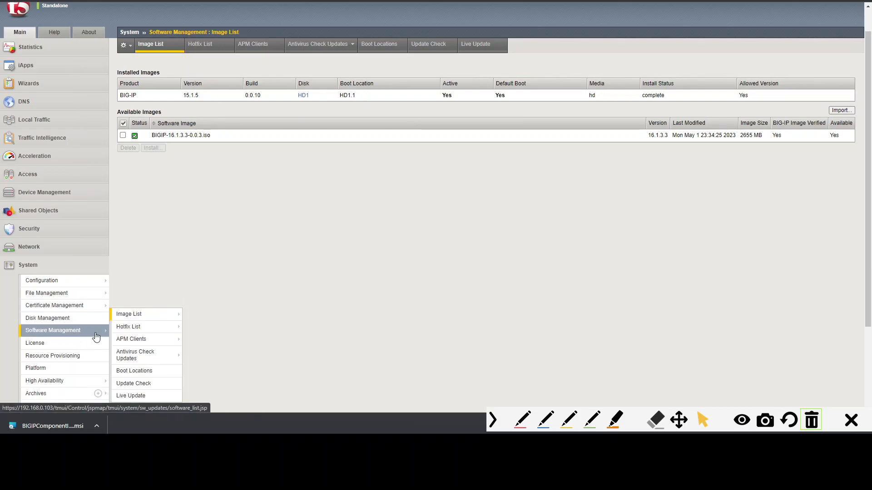
click(72, 330)
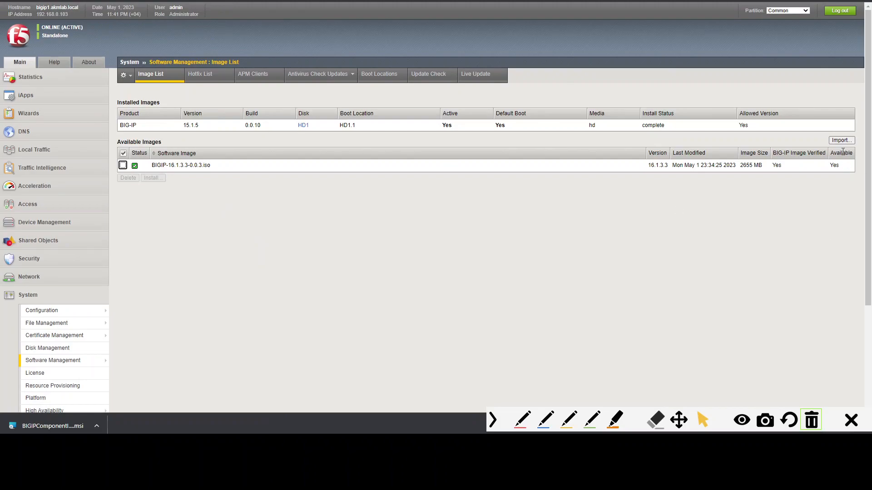
key(ctrl+alt+g)
mouse_move(275, 206)
mouse_down()
mouse_move(645, 191)
mouse_move(797, 136)
mouse_move(823, 150)
mouse_move(808, 154)
mouse_move(815, 127)
mouse_move(850, 130)
mouse_move(831, 150)
mouse_up()
key(ctrl+alt+g)
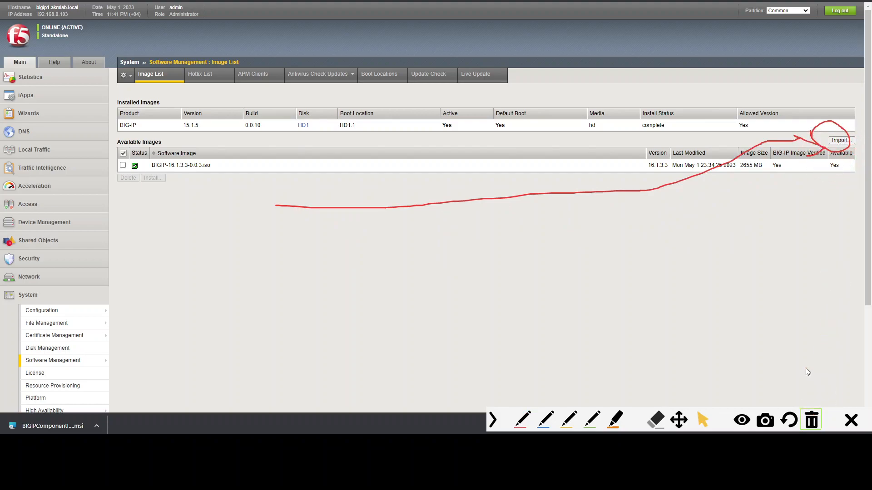
click(812, 420)
click(841, 140)
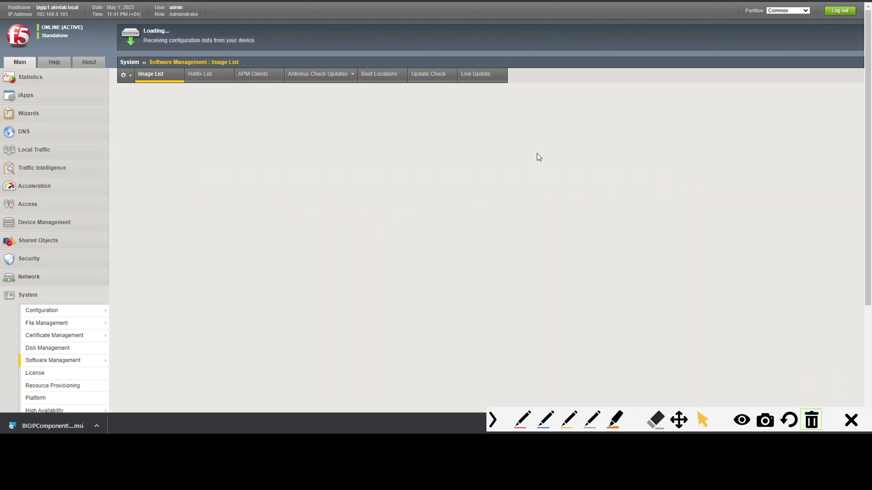
click(236, 104)
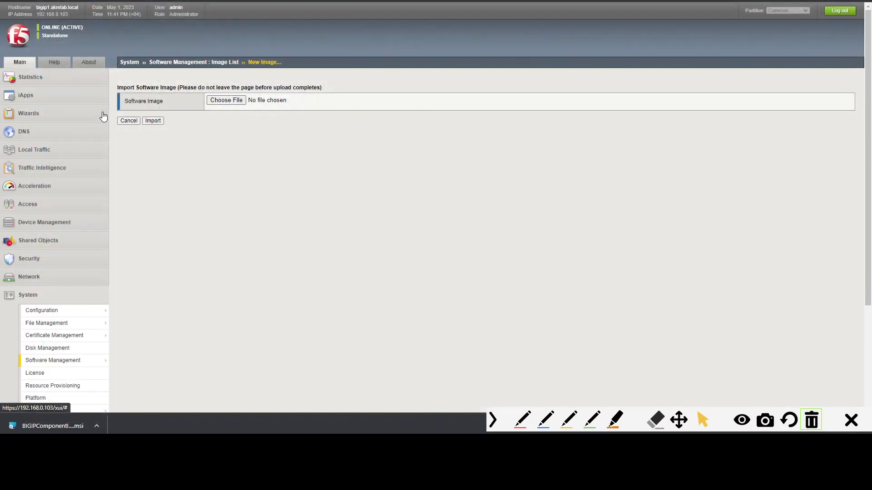
click(129, 121)
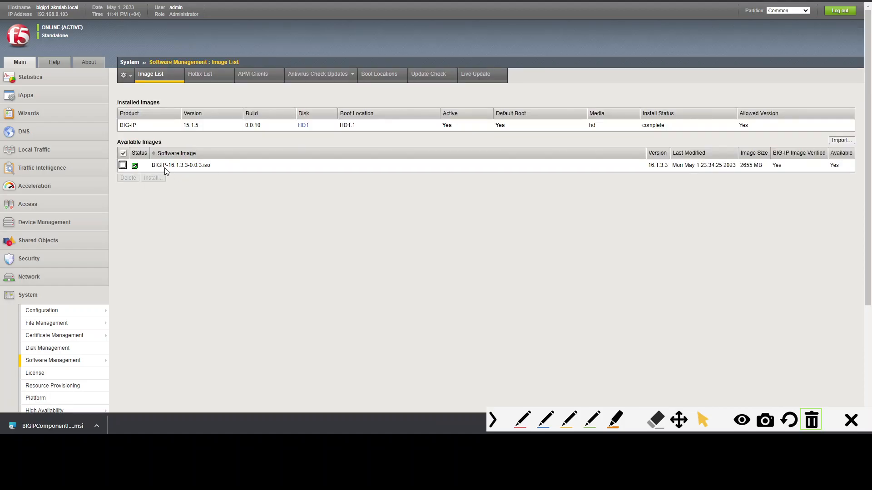
- Examine the available BIG-IP image's file name, version, modified date, size and verification status
drag(164, 168, 241, 163)
click(257, 198)
key(ctrl+alt+g)
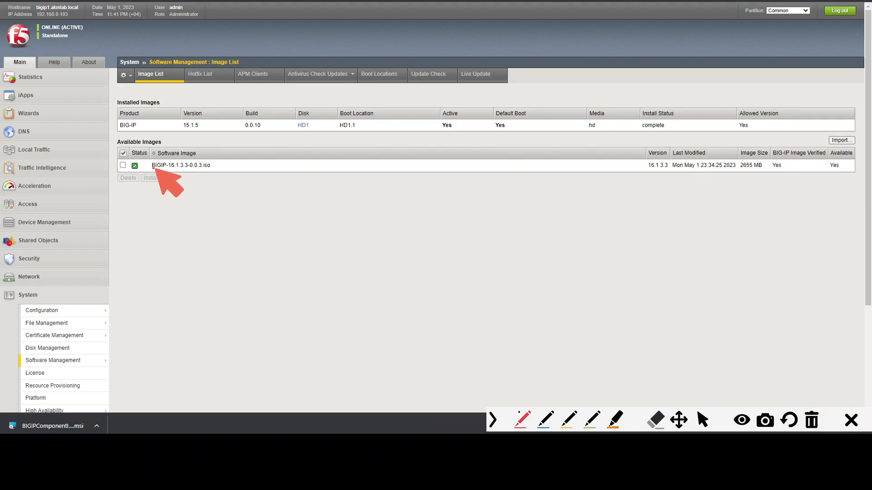
drag(153, 168, 193, 170)
drag(645, 168, 838, 170)
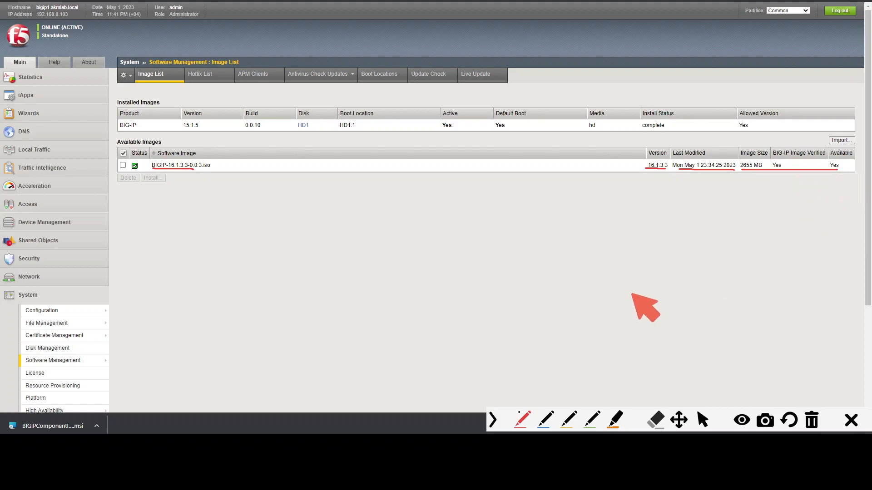
click(813, 421)
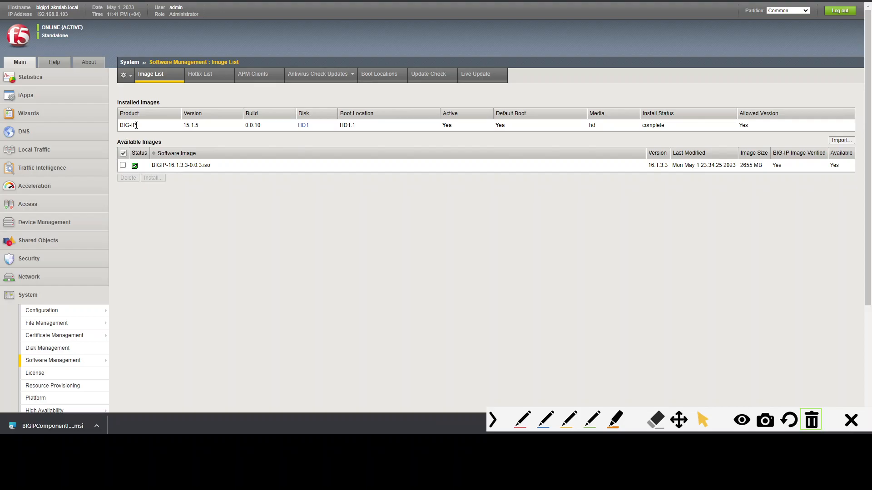
drag(183, 125, 203, 129)
click(166, 126)
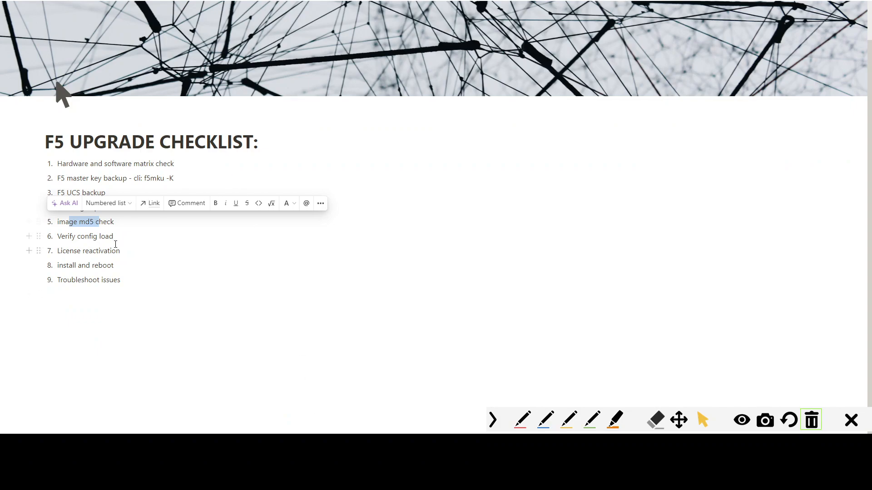
- Import the BIGIP-16.1.3.3-0.0.3.iso.md5 checksum file as a software image
click(116, 238)
drag(121, 221, 74, 221)
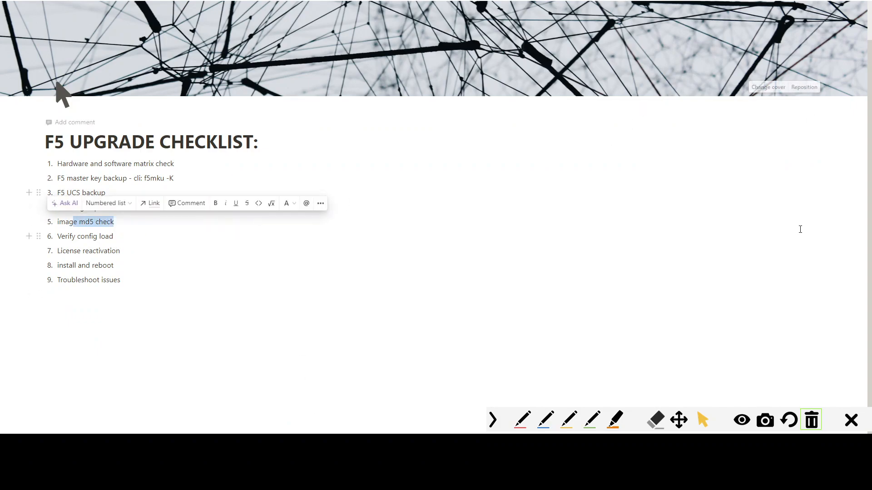
click(165, 228)
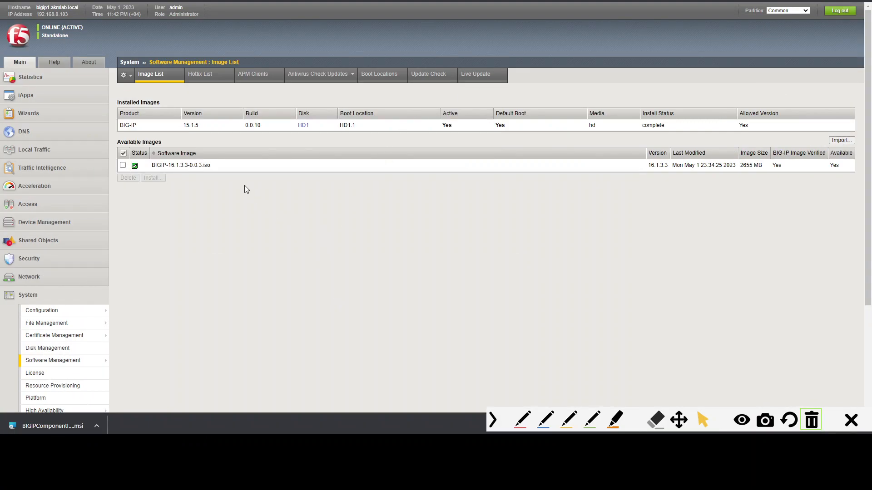
click(840, 140)
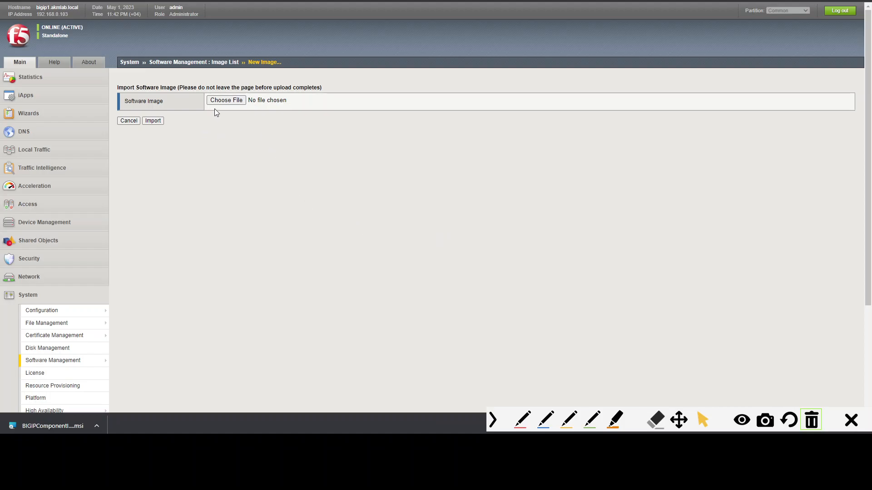
drag(141, 102, 172, 106)
click(214, 104)
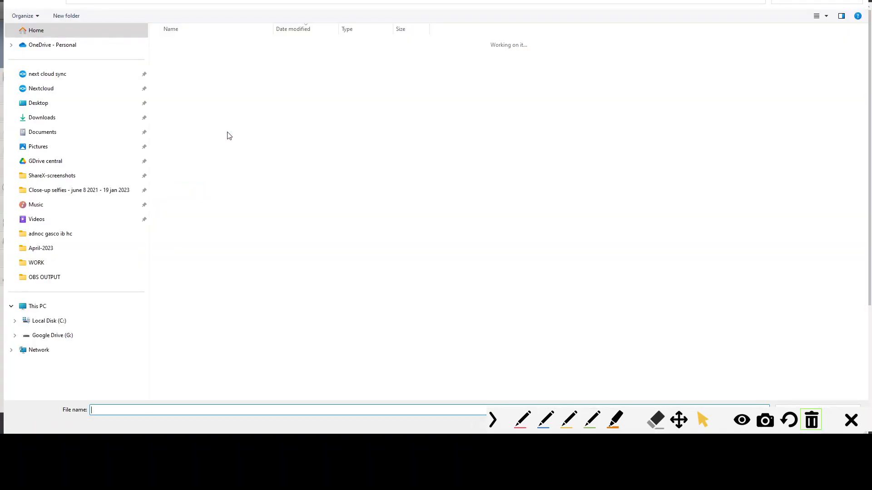
click(232, 112)
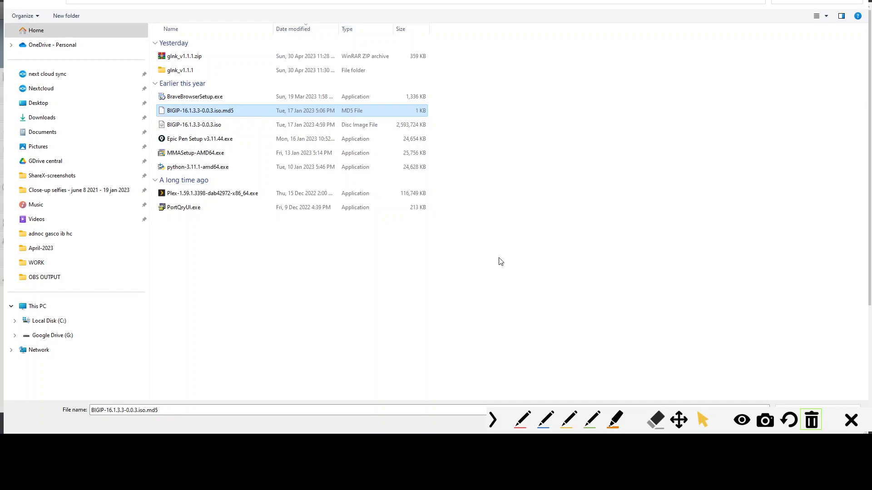
double_click(244, 110)
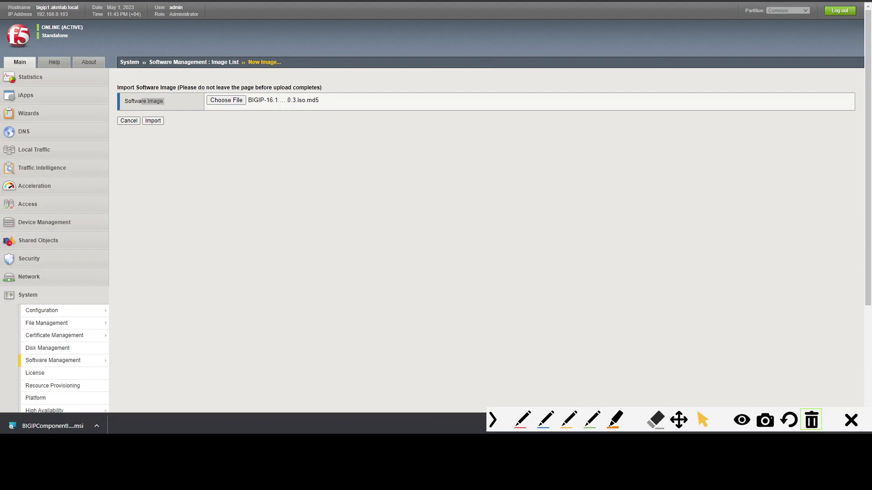
click(672, 333)
click(226, 100)
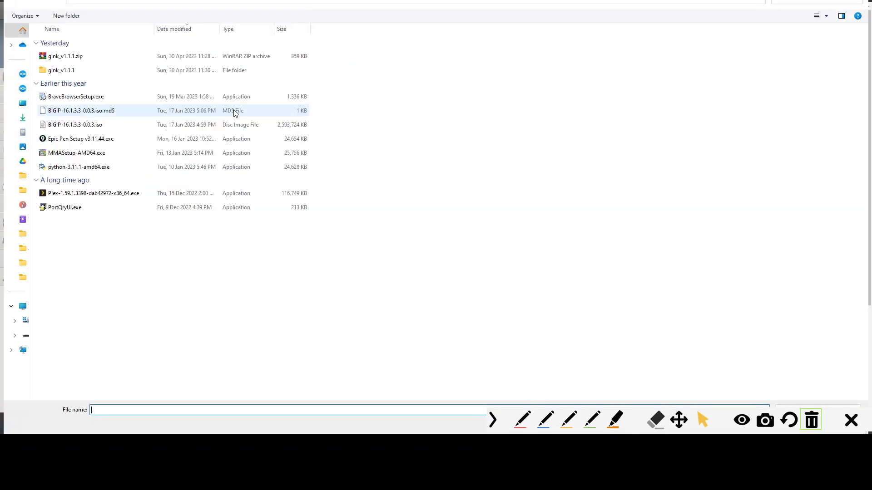
double_click(103, 111)
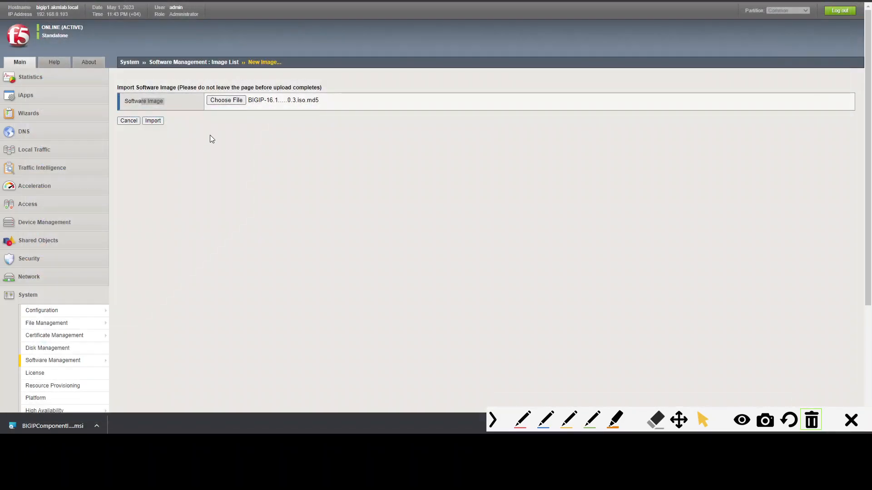
click(152, 120)
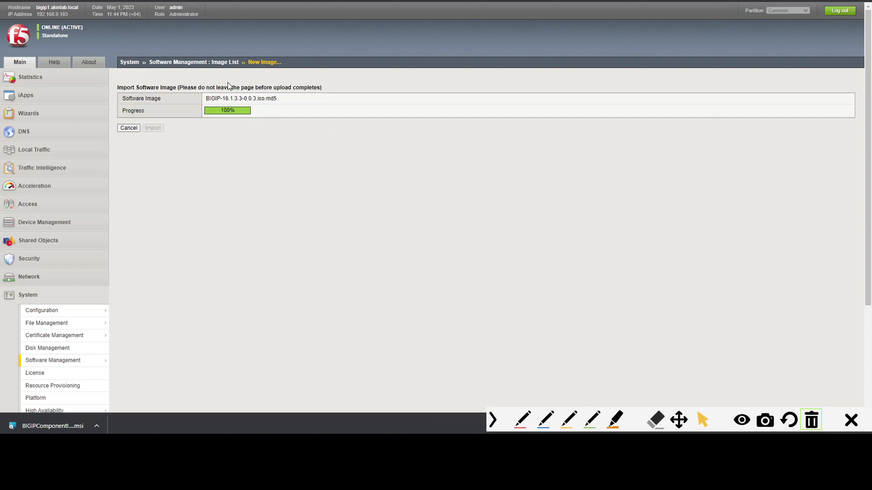
- Return to the image list and highlight the version part of the ISO image's file name
click(221, 62)
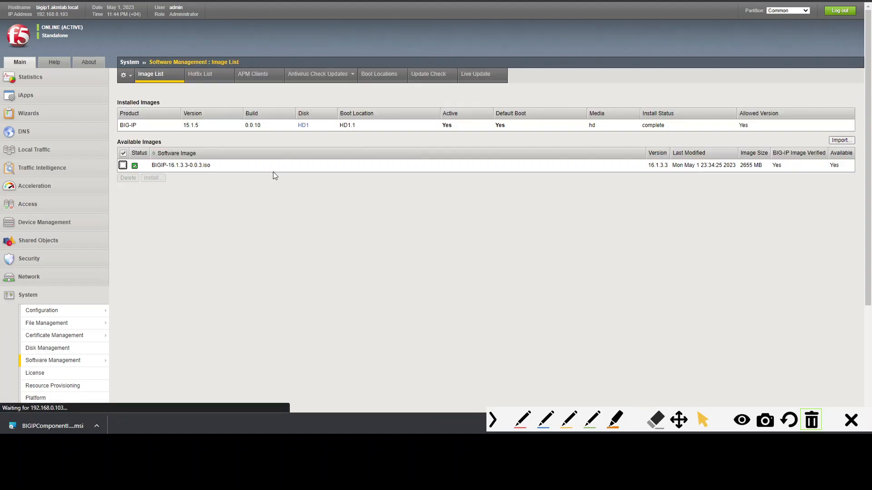
drag(168, 165, 211, 169)
click(199, 168)
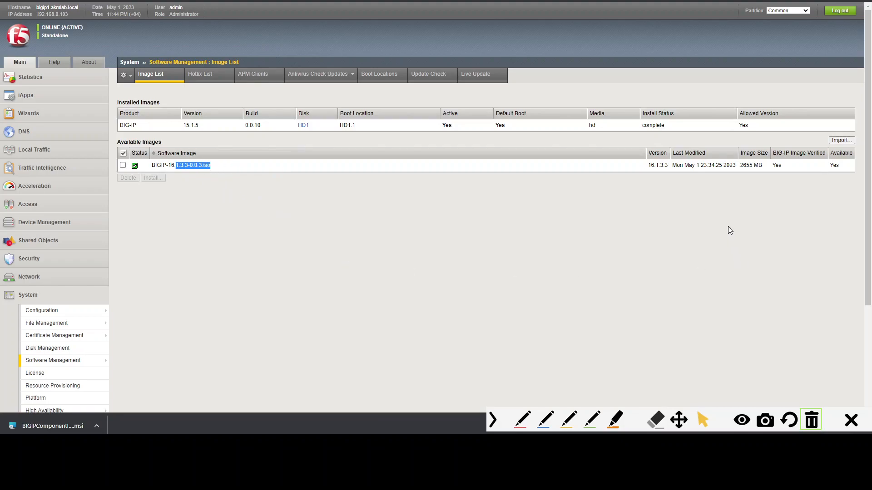
- Switch to the SSH terminal on the BIG-IP, change to /shared/images and list its files
key(alt+Tab)
key(Down)
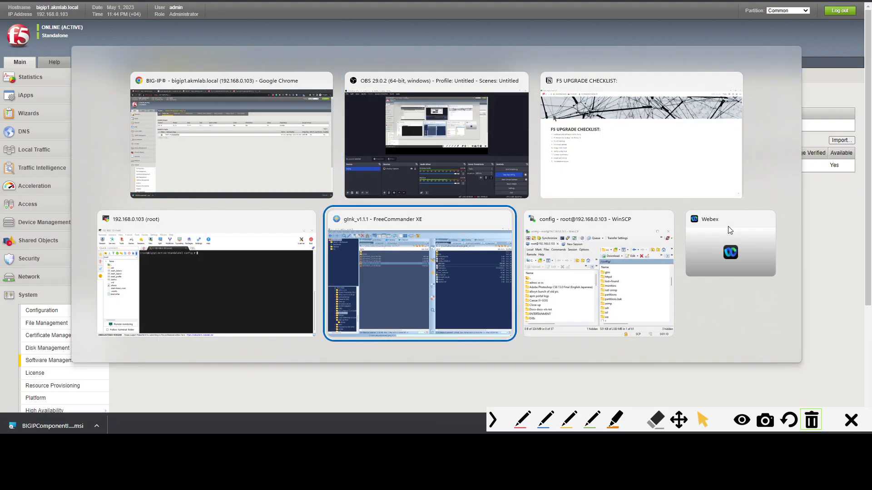
key(Left)
key(Return)
key(Return)
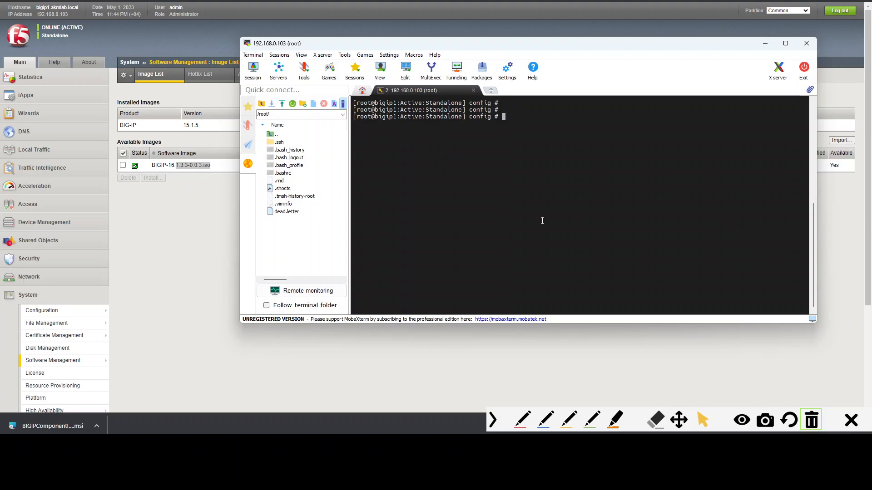
text(cd /Sha)
key(BackSpace)
key(BackSpace)
key(BackSpace)
text(sha)
key(Tab)
text(images/)
key(Return)
text(ls)
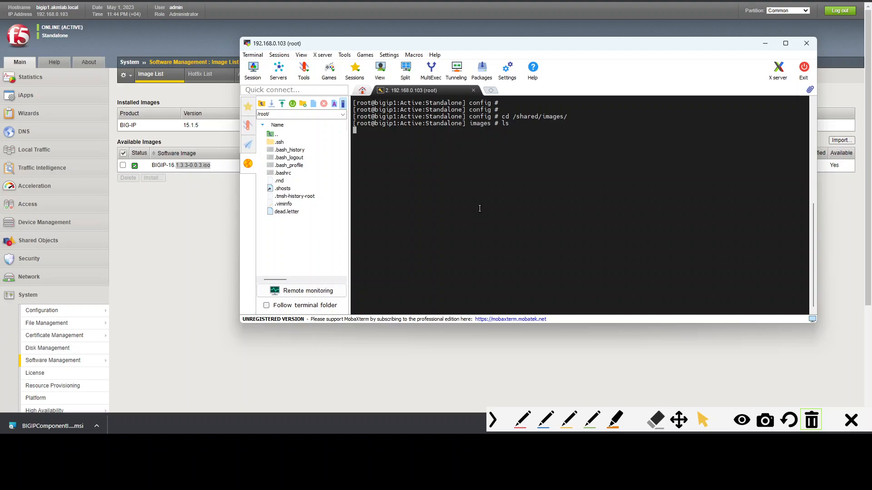
key(Return)
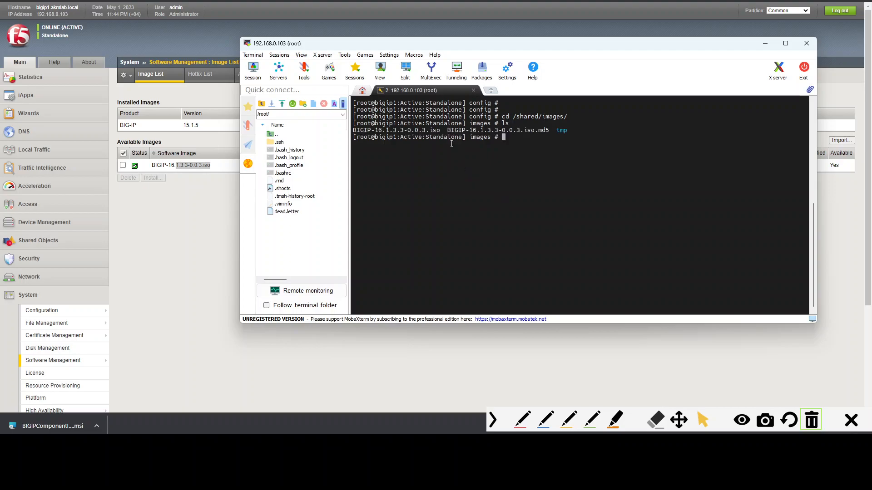
drag(443, 131, 389, 130)
drag(447, 131, 552, 131)
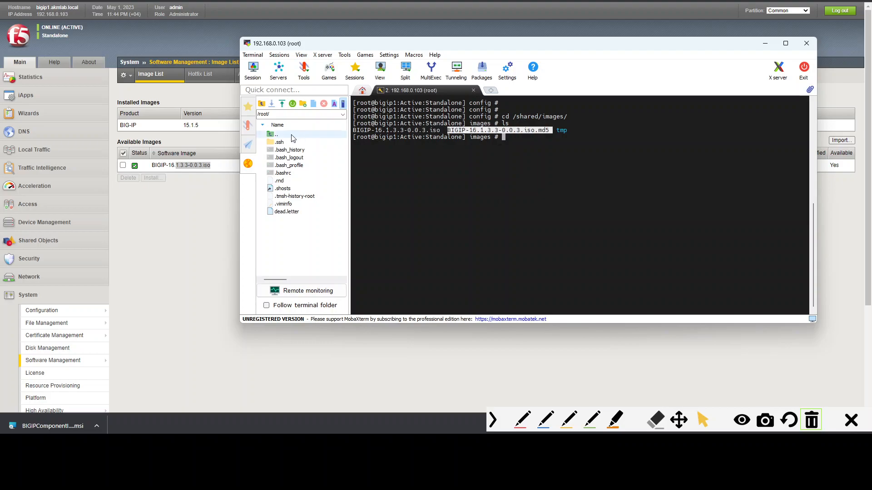
- Switch to the upgrade checklist and append 'md5sum filename.md5' to the image md5 check item
click(183, 205)
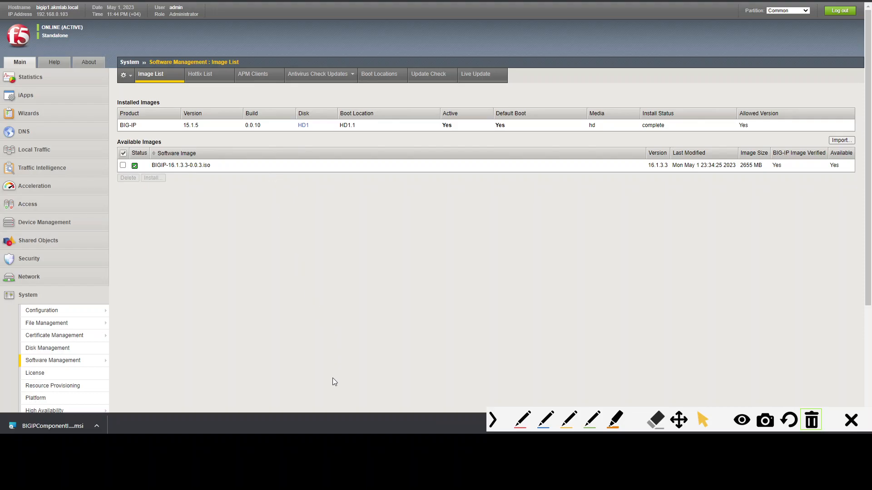
click(314, 456)
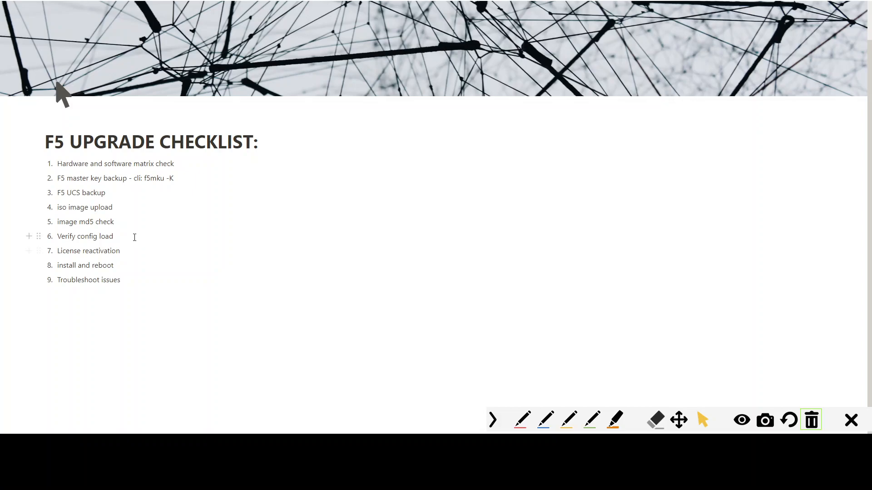
drag(67, 223, 114, 222)
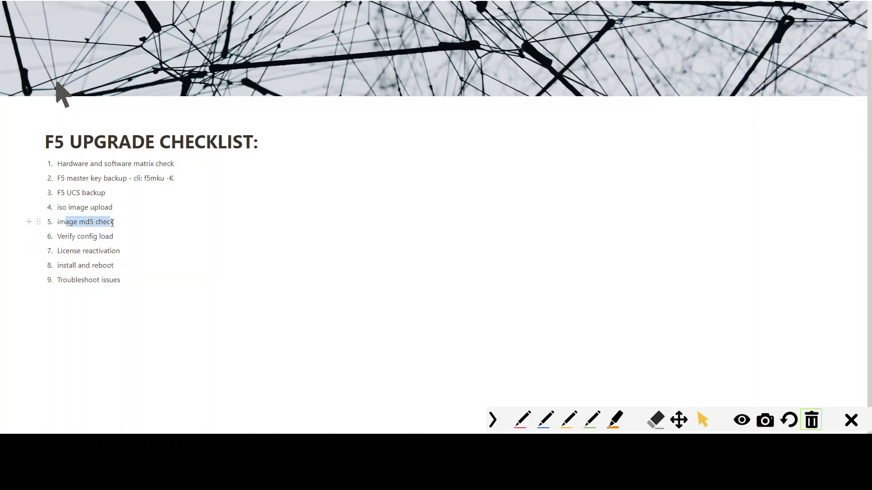
click(122, 217)
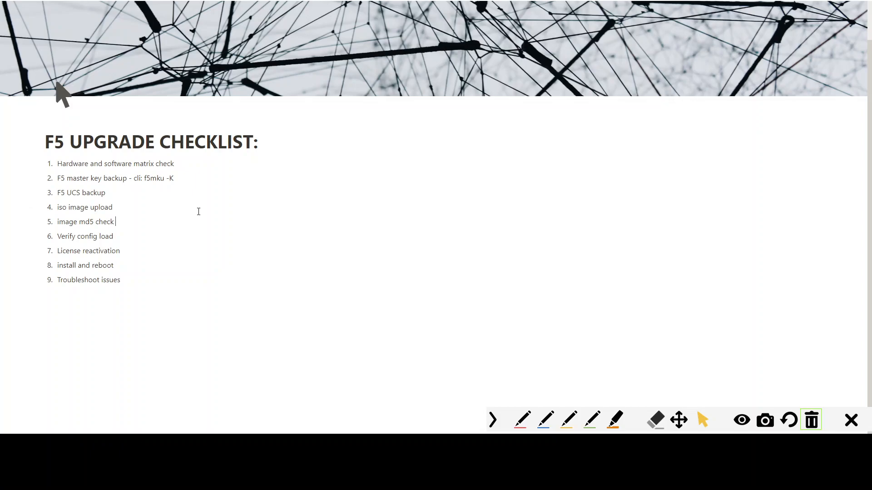
text(md5sum filename.md5)
- Return to the terminal and list the images directory again
key(alt+Tab)
click(599, 169)
click(541, 145)
key(Return)
key(Return)
text(m)
key(BackSpace)
text(ls)
key(Return)
text(md5sum)
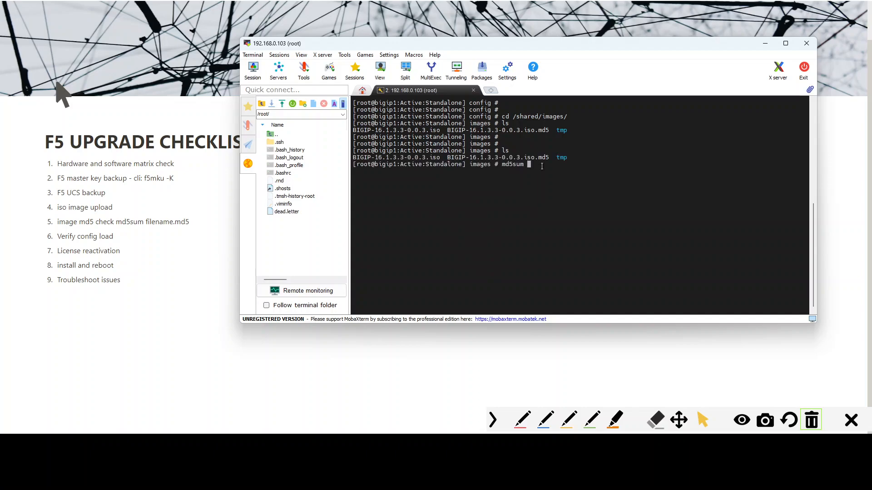
- Run md5sum on BIGIP-16.1.3.3-0.0.3.iso.md5 in the images directory
key(Tab)
key(Tab)
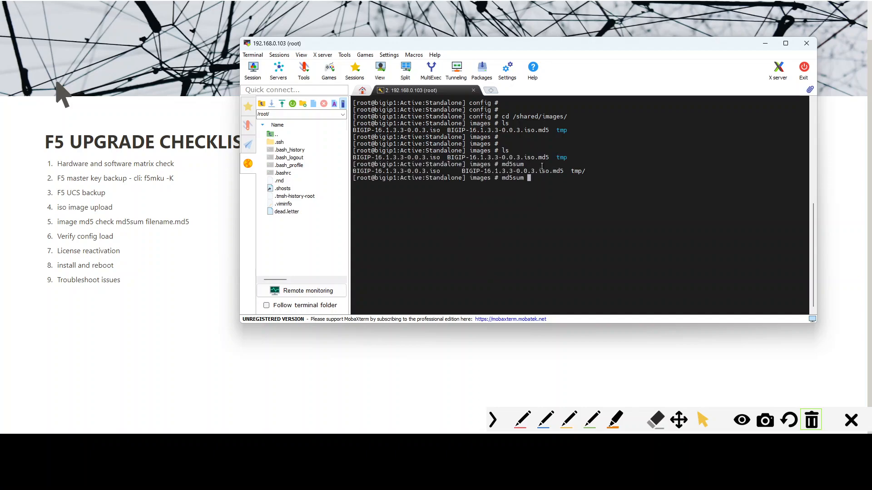
text(BIG)
key(Tab)
text(.m)
key(Tab)
key(Return)
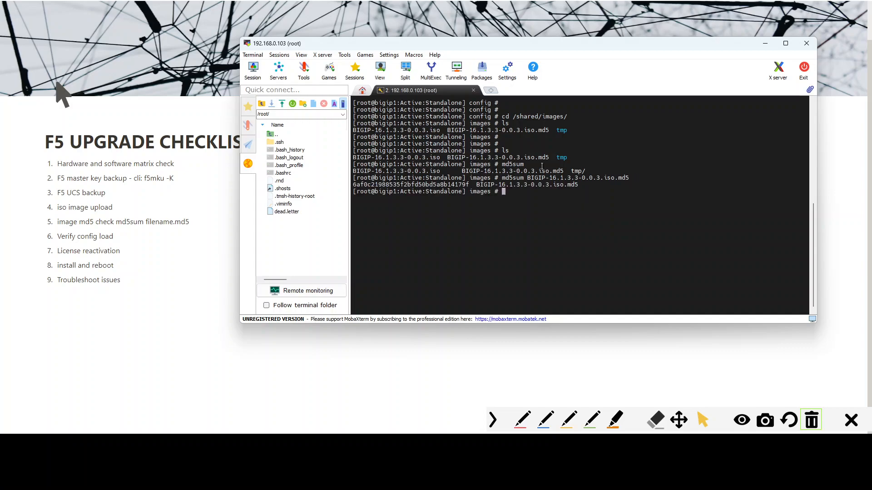
drag(367, 185, 581, 185)
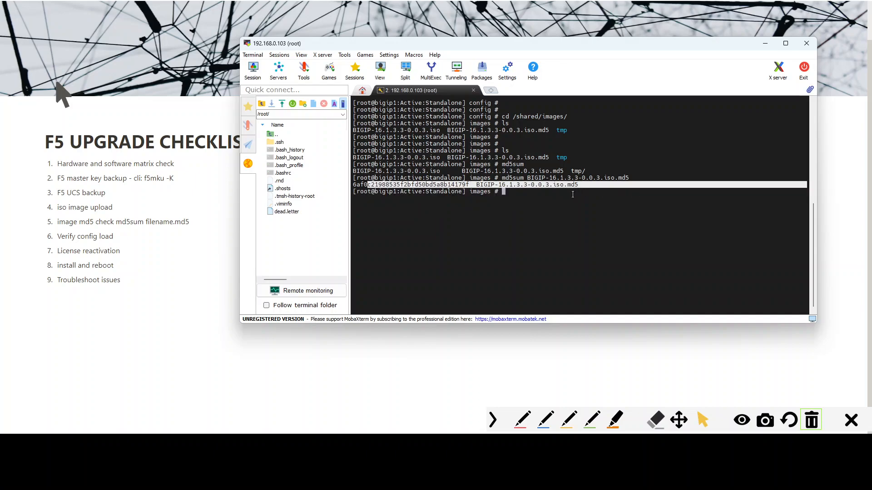
click(558, 196)
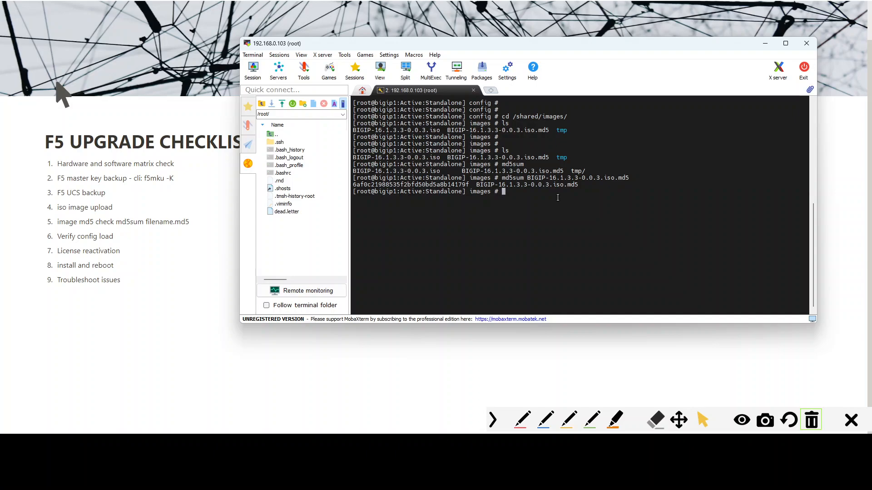
- Rerun the command as md5sum --check BIGIP-16.1.3.3-0.0.3.iso.md5 to verify the ISO image
key(Up)
key(Left)
key(Left)
key(Left)
key(Left)
key(Left)
key(Left)
key(Left)
key(Left)
key(Left)
key(Left)
key(Left)
key(Left)
key(Left)
key(Left)
key(Left)
key(Left)
key(Left)
key(Left)
key(Left)
key(Left)
text(--check)
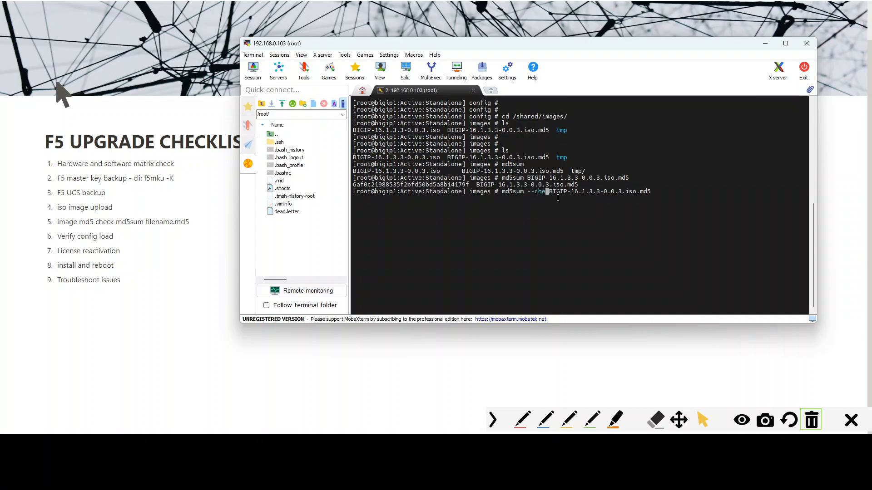
key(Return)
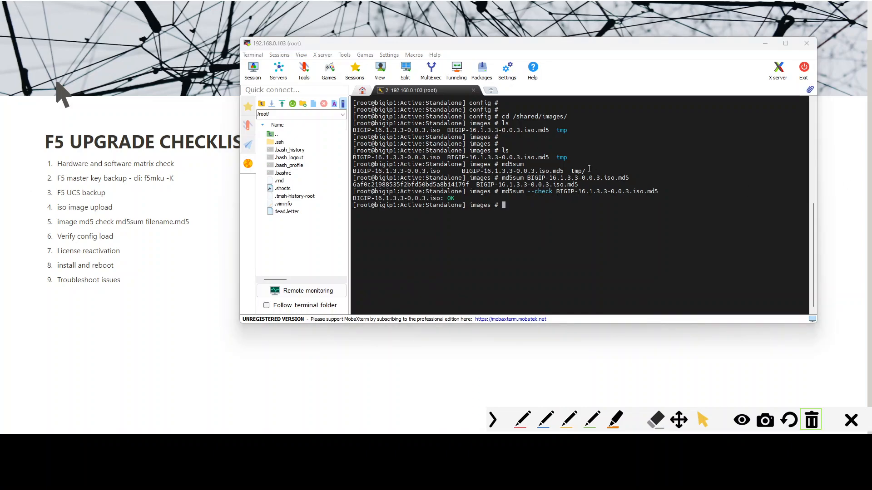
- Examine the md5sum --check command and its result line for the ISO
click(355, 191)
mouse_move(359, 191)
mouse_down()
mouse_move(488, 198)
mouse_move(367, 200)
mouse_up()
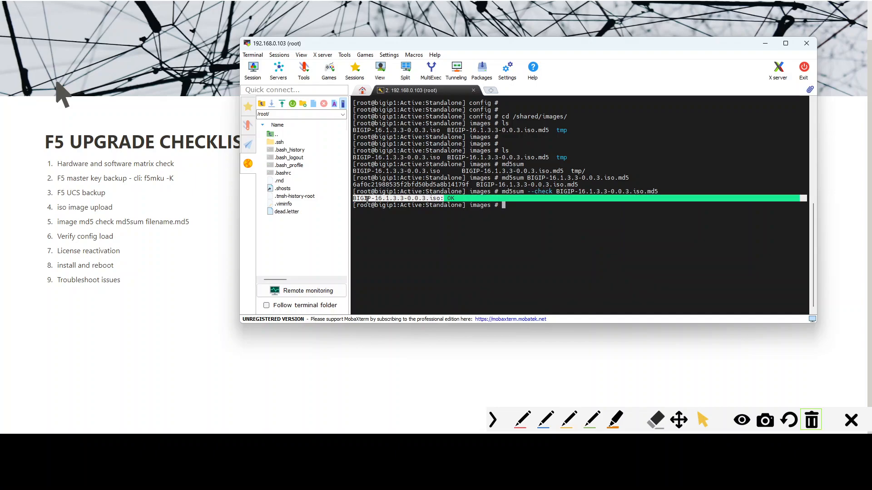
click(440, 202)
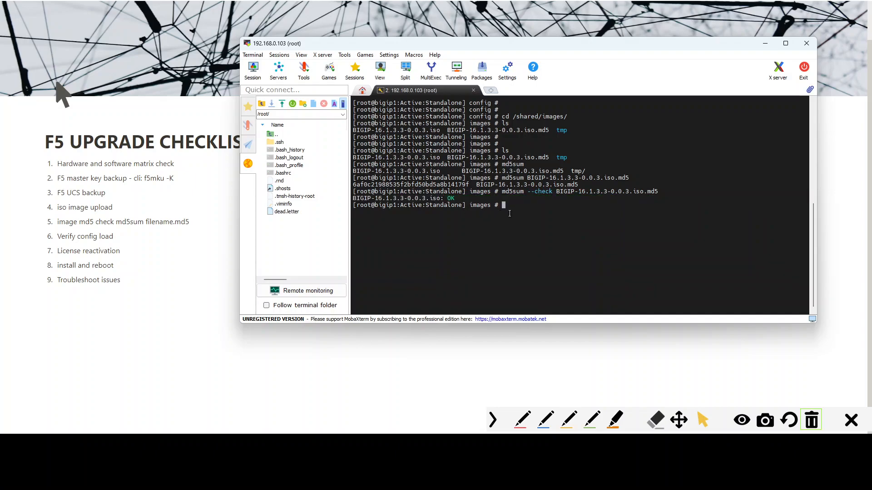
drag(501, 178, 467, 185)
click(512, 186)
drag(600, 185, 658, 191)
click(518, 200)
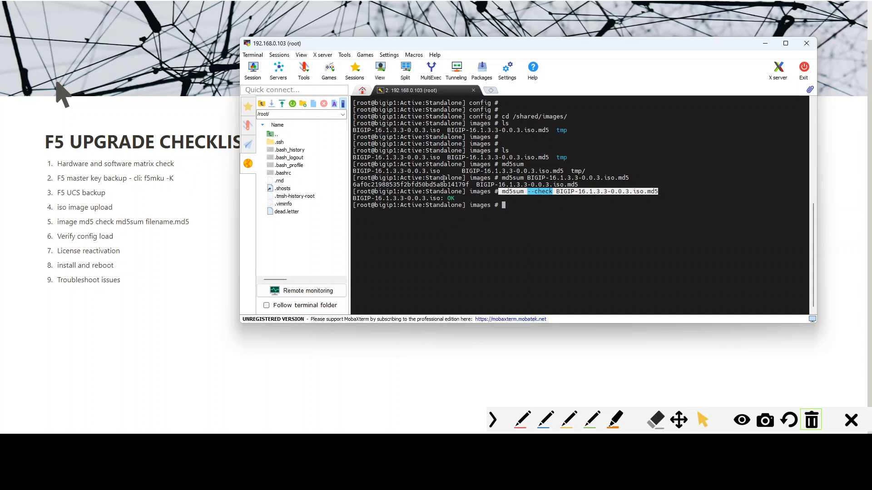
drag(464, 200, 442, 200)
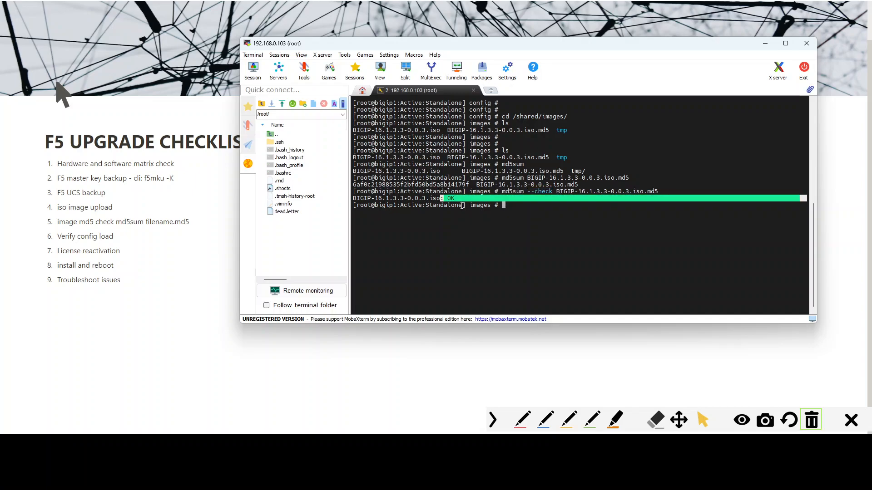
- Clear the terminal screen
click(530, 217)
text(clear)
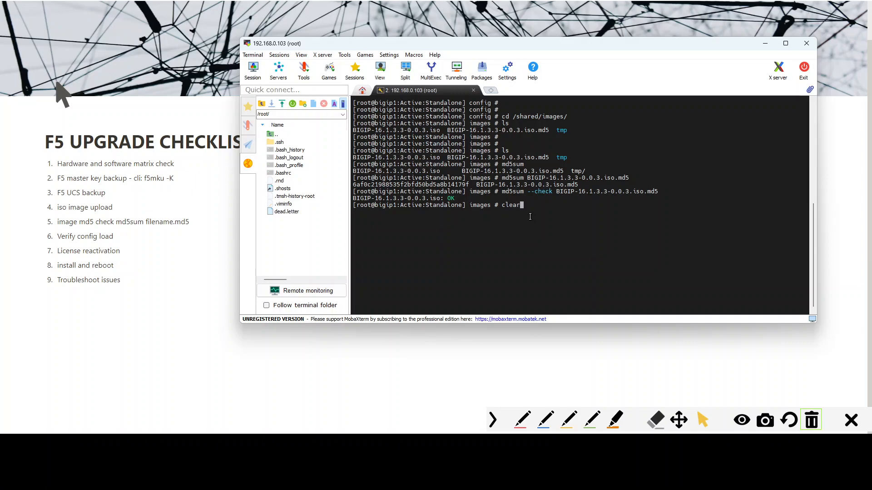
key(Return)
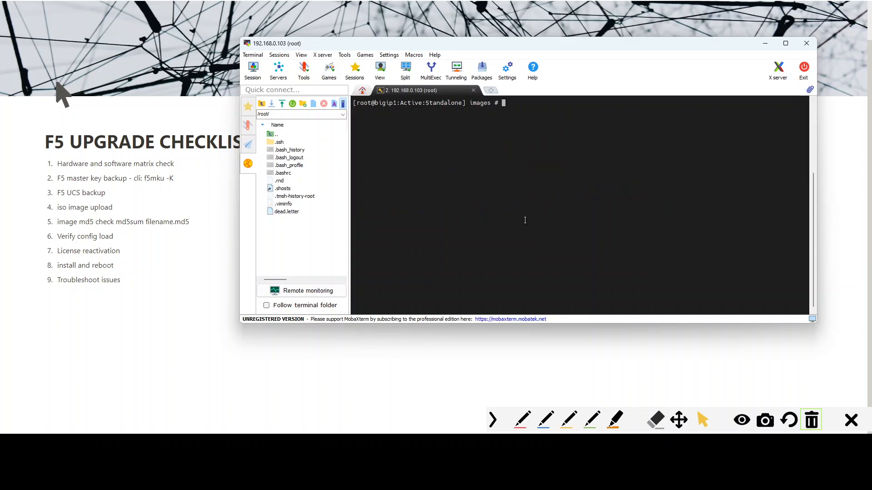
- Open tmsh and run load sys config verify to validate the configuration
key(alt+Tab)
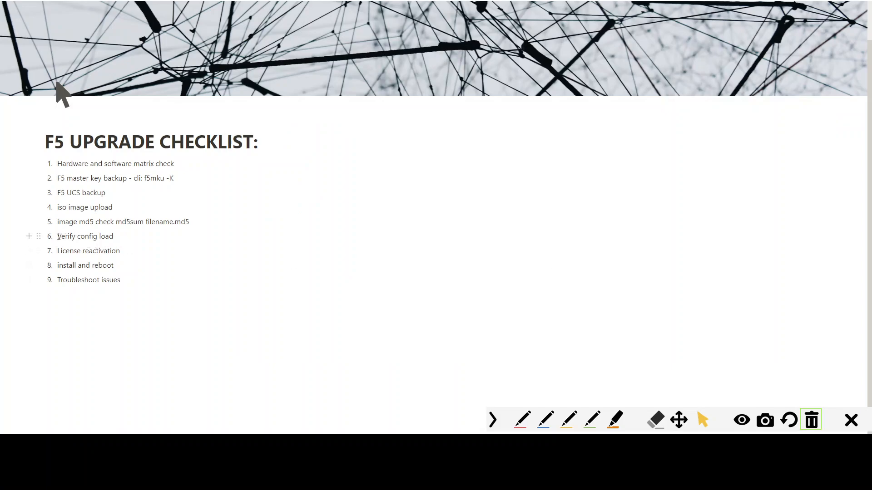
drag(58, 236, 115, 237)
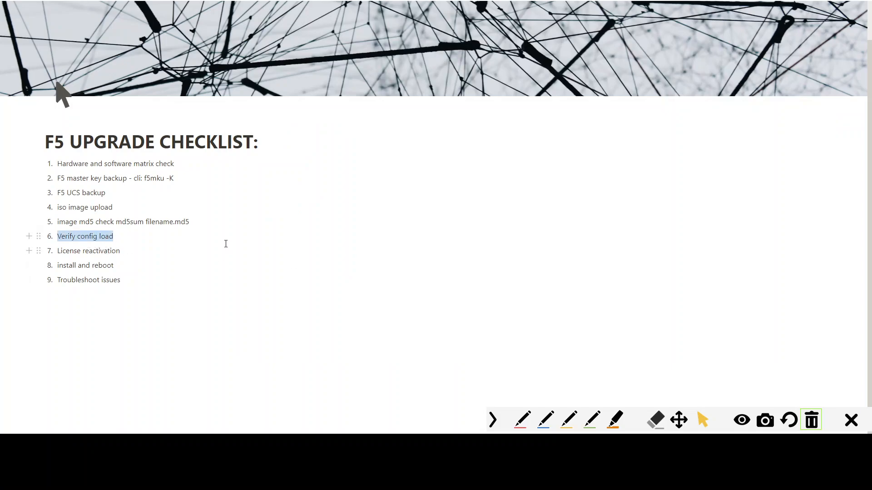
click(291, 459)
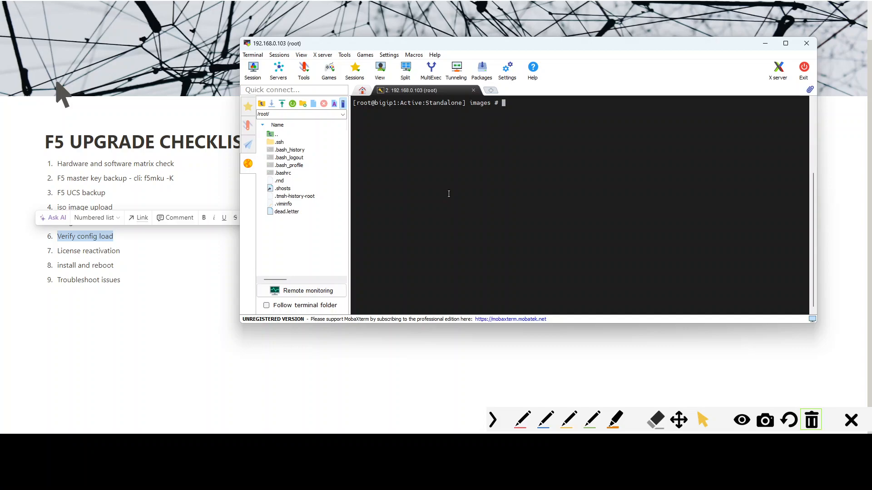
key(Return)
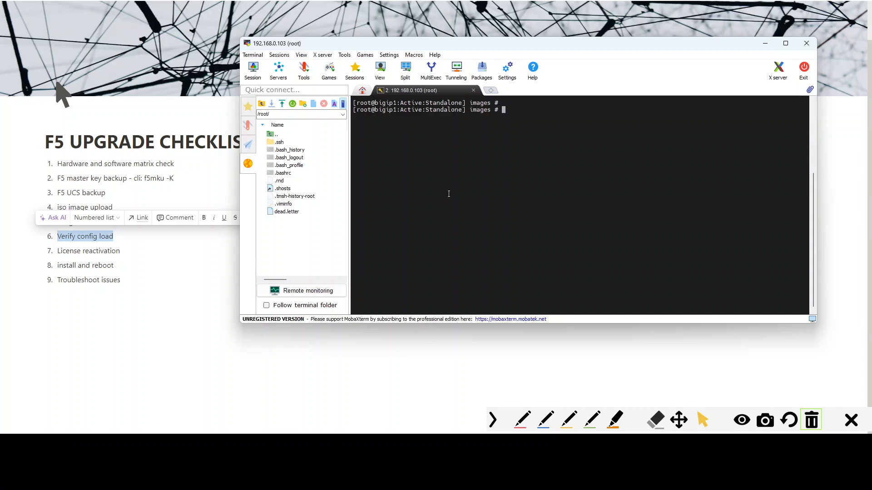
key(Return)
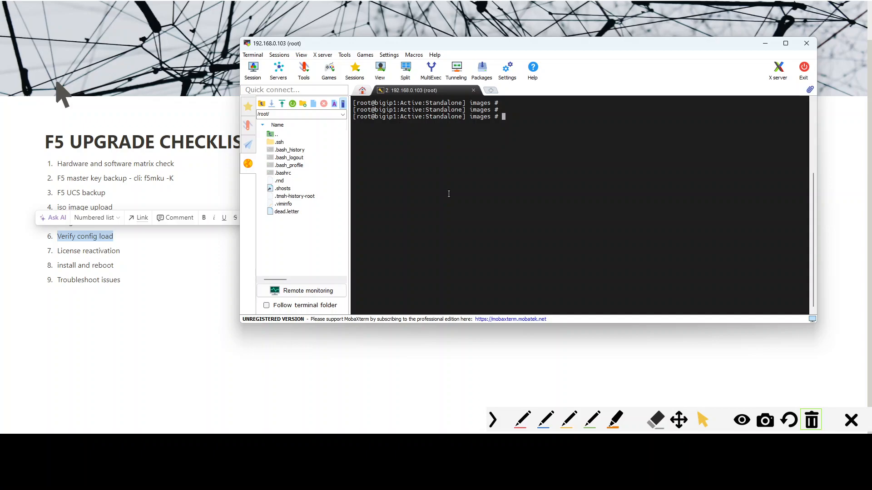
text(tmsh)
key(Return)
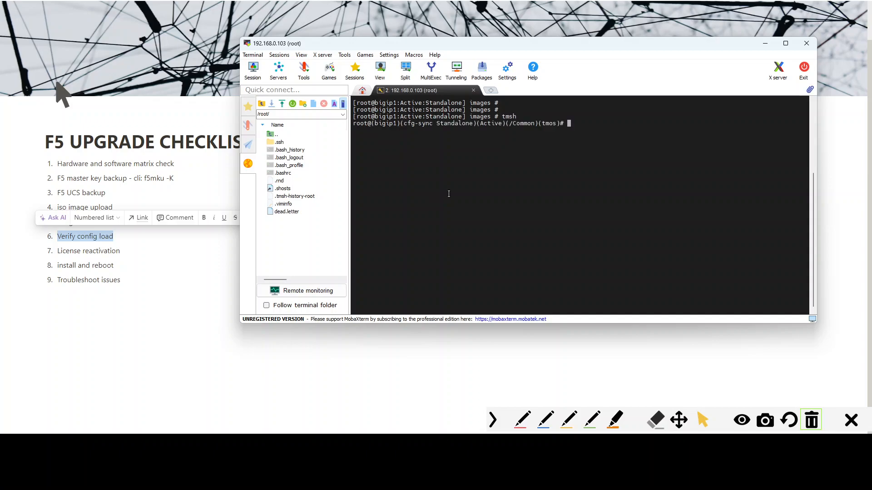
text(load sys config verify)
key(Return)
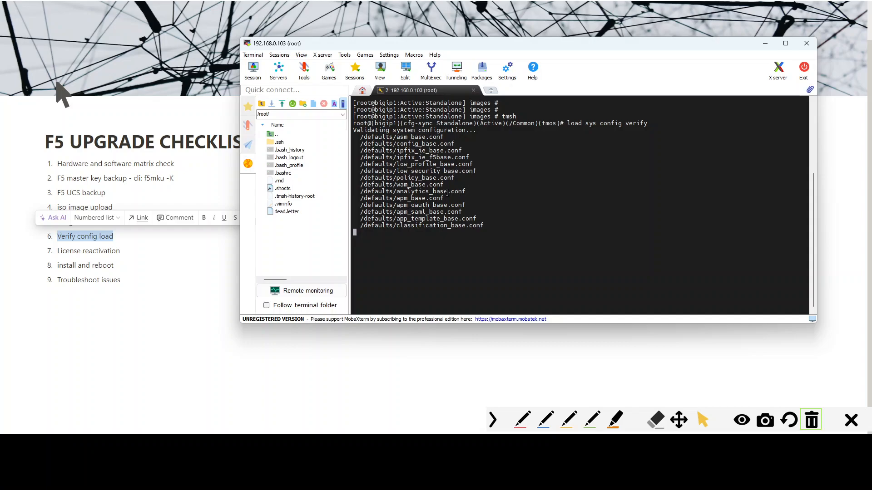
key(ctrl+alt+g)
mouse_move(475, 128)
mouse_down()
mouse_move(473, 299)
mouse_move(479, 294)
mouse_up()
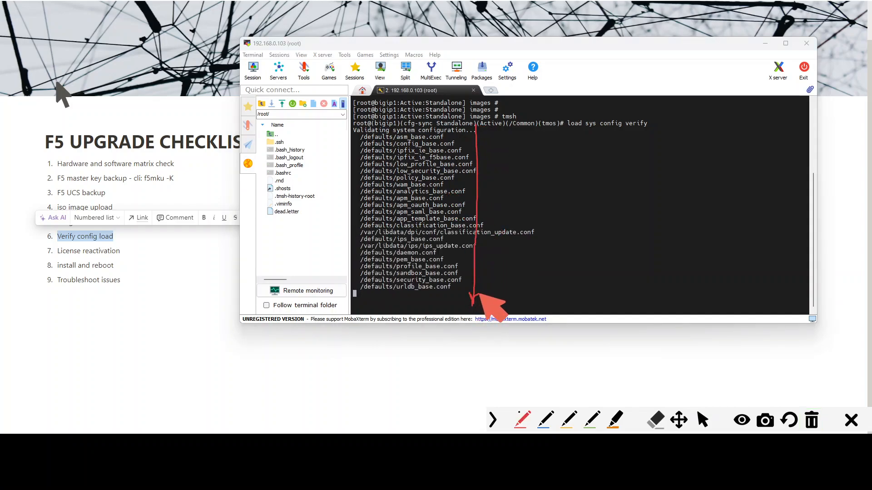
key(ctrl+alt+g)
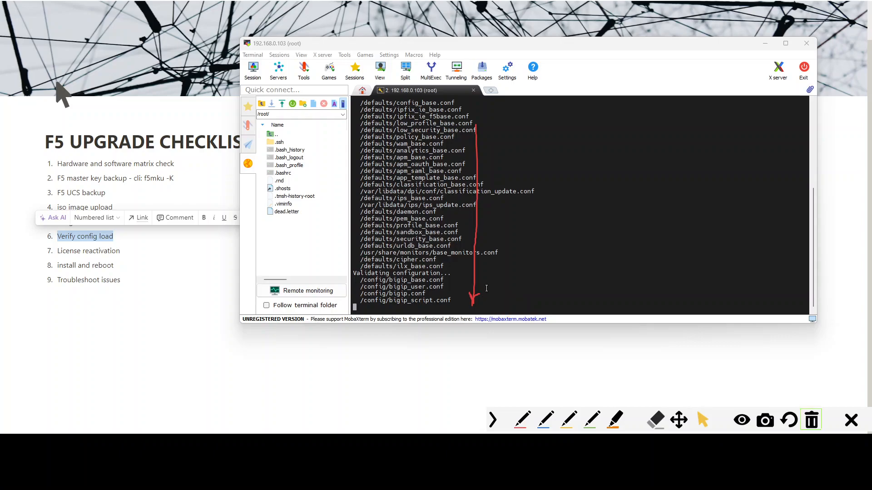
click(812, 423)
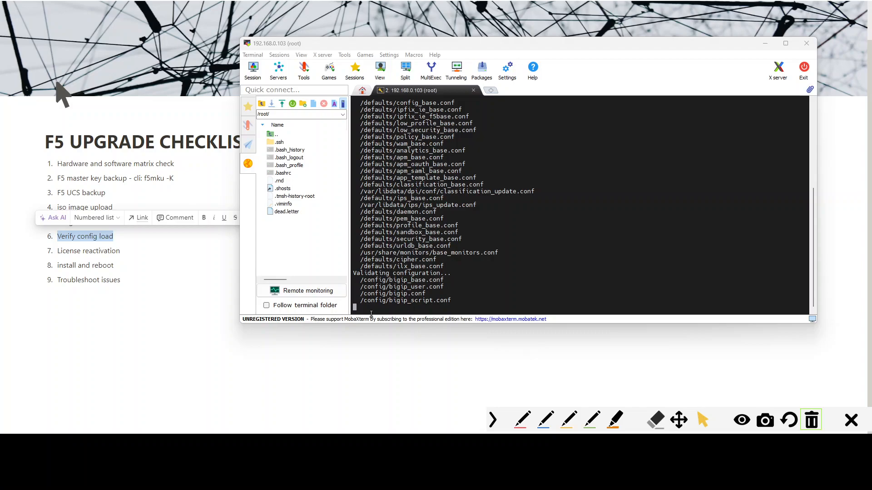
drag(507, 324, 506, 358)
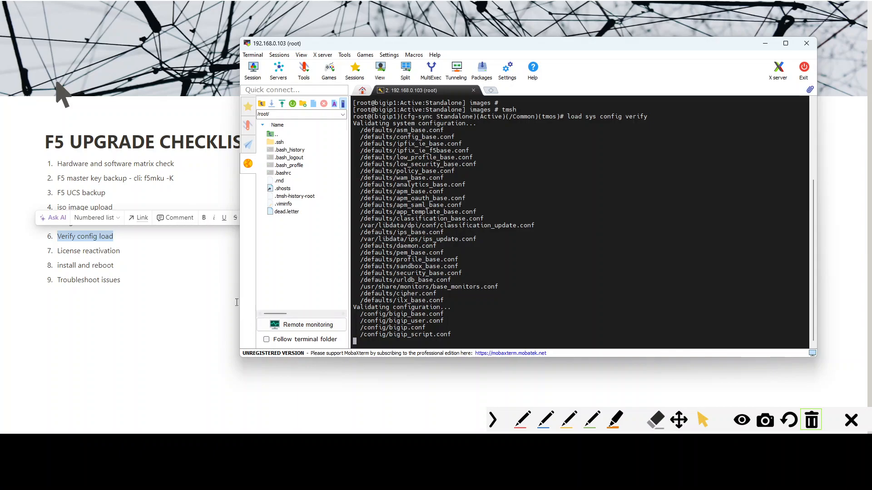
click(152, 239)
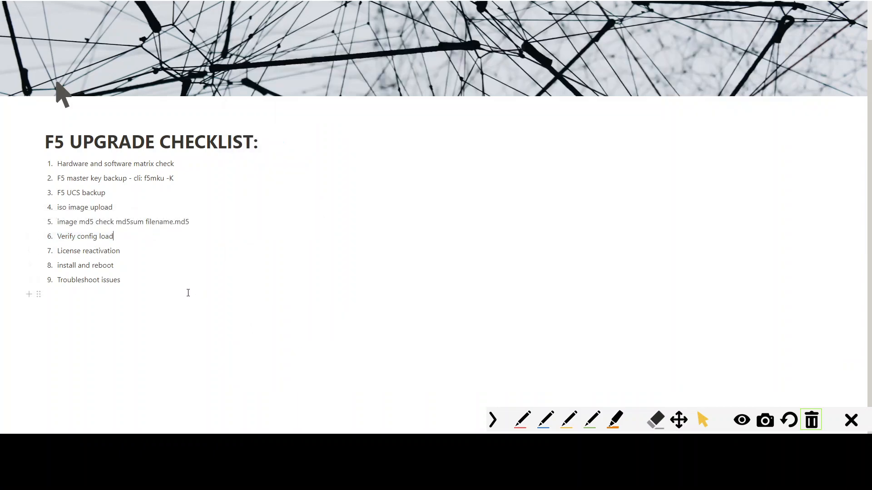
key(alt+Tab)
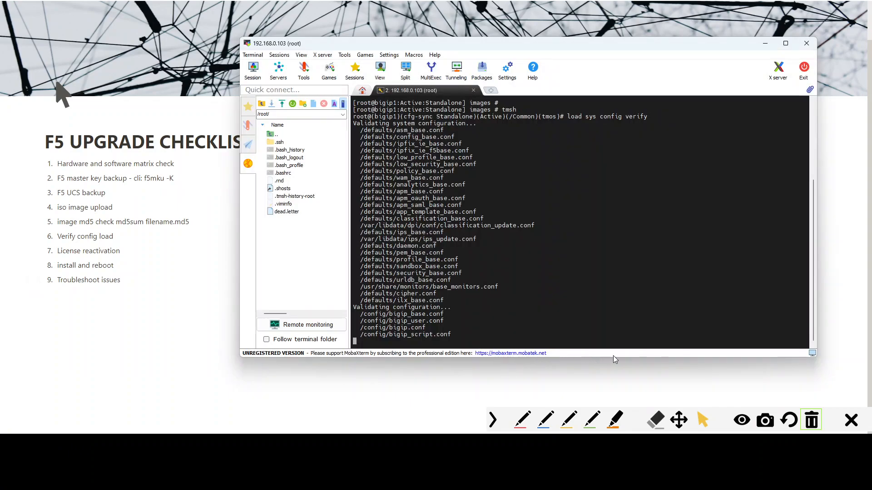
- Examine the warnings reported by the load sys config verify output
drag(614, 358, 612, 370)
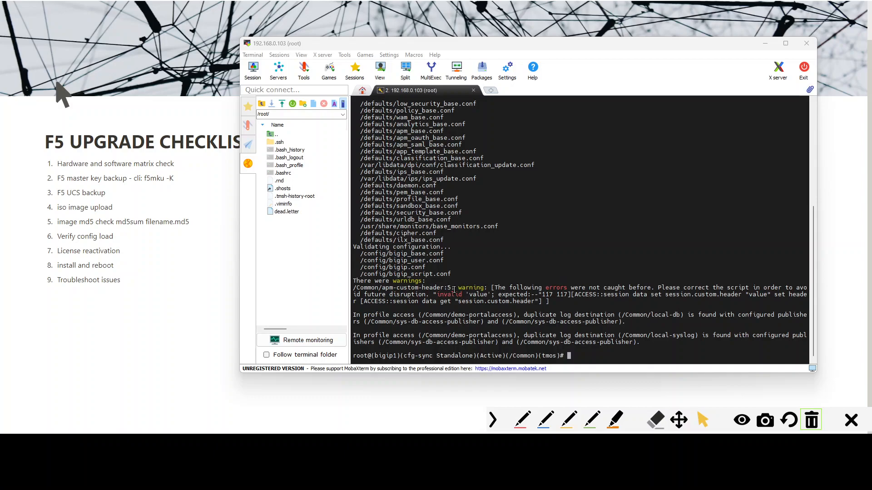
mouse_move(377, 274)
mouse_down()
mouse_move(416, 281)
mouse_move(424, 272)
mouse_move(384, 274)
mouse_move(407, 297)
mouse_up()
click(433, 283)
key(ctrl+alt+g)
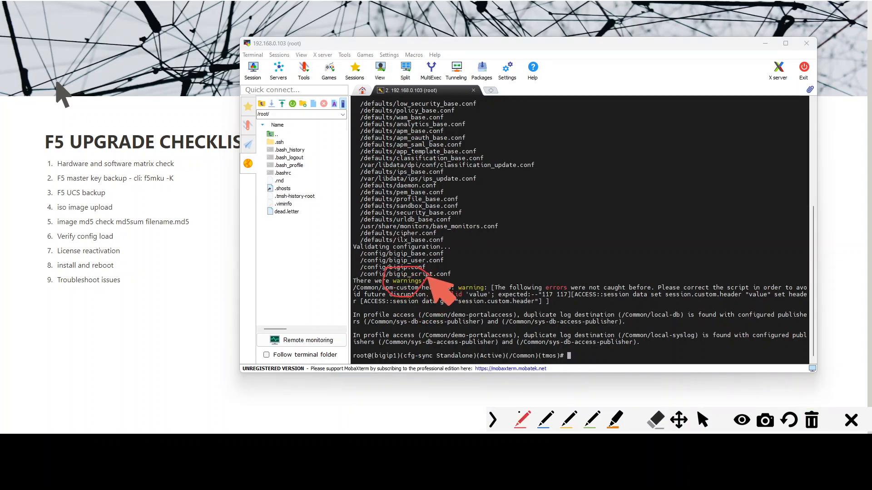
drag(460, 292, 479, 293)
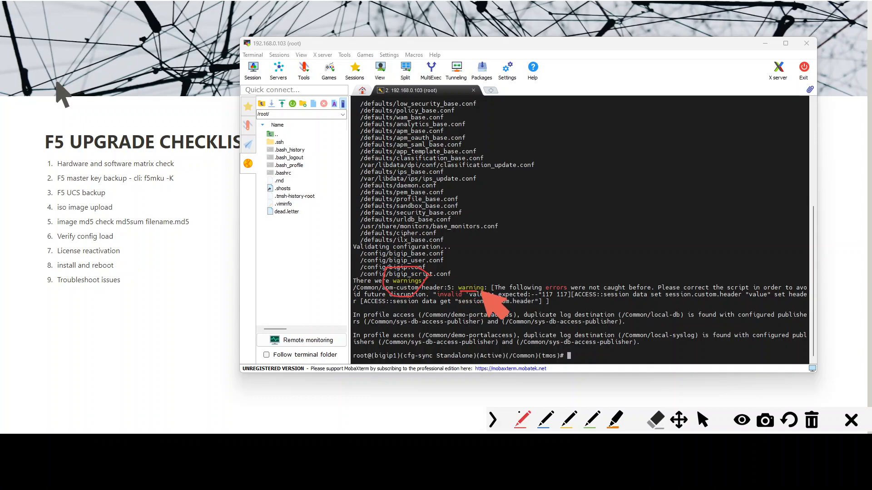
drag(538, 293, 569, 293)
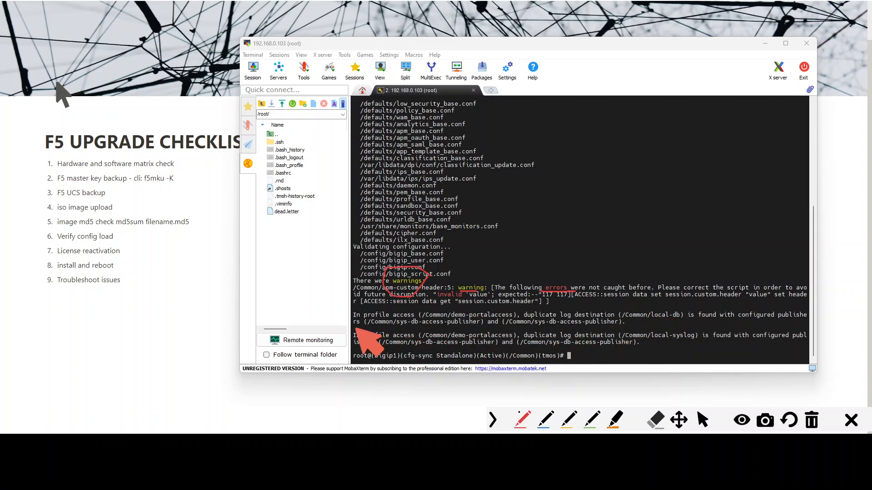
drag(402, 328, 469, 330)
drag(405, 353, 460, 351)
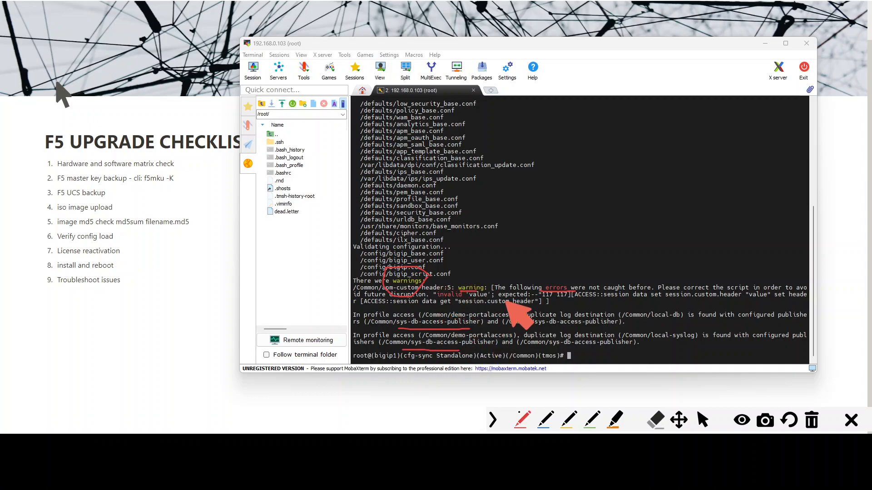
key(Escape)
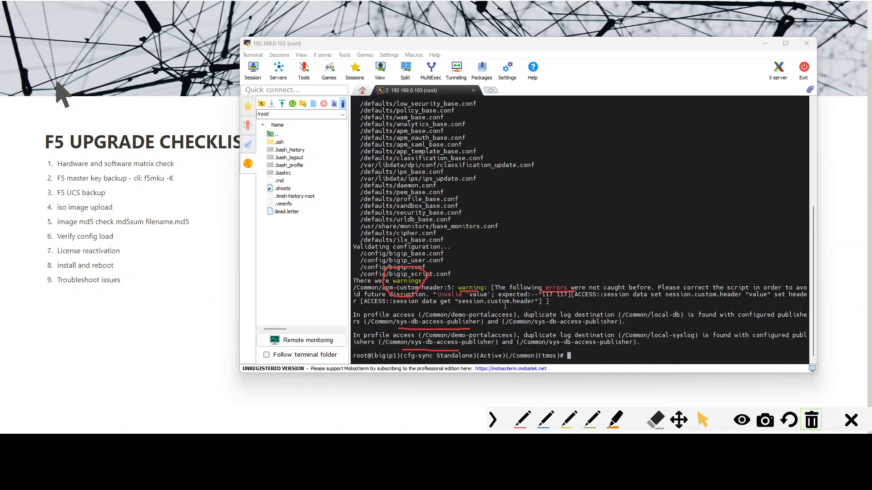
click(811, 420)
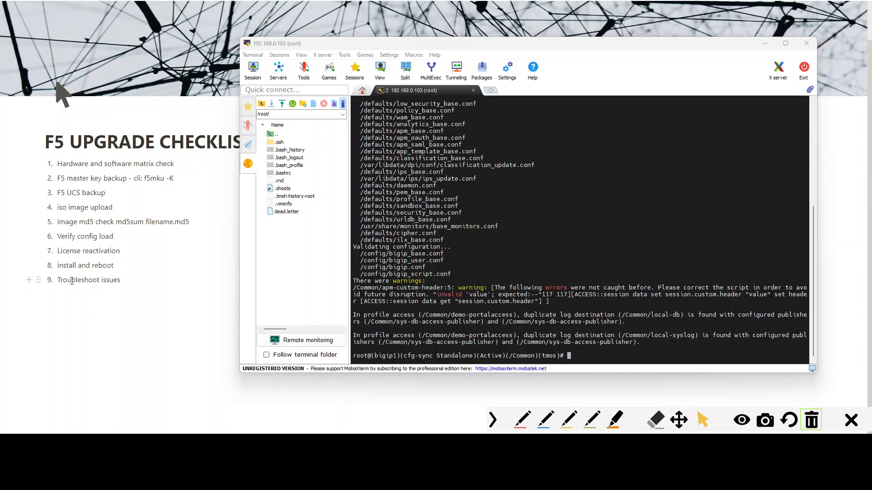
- Append "- BEFORE INSTALLING THE OS" to the License reactivation checklist item and make that phrase bold and underlined
drag(71, 280, 114, 281)
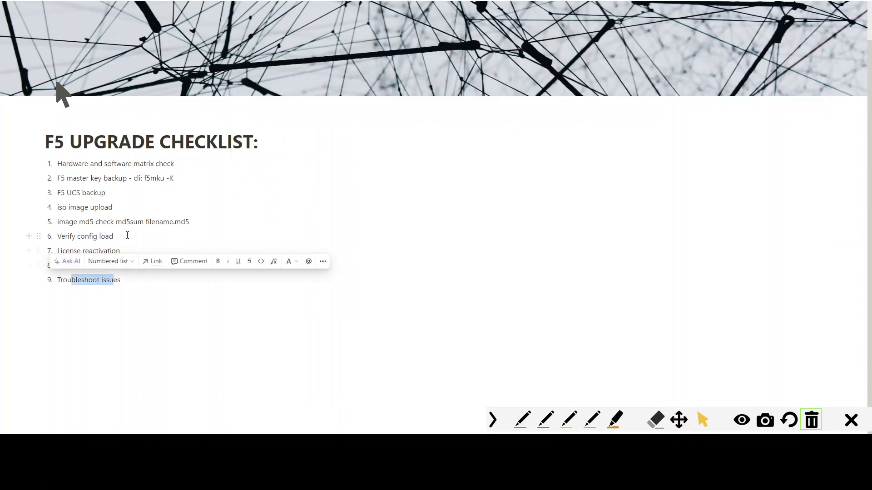
click(127, 235)
drag(61, 233, 111, 237)
click(122, 249)
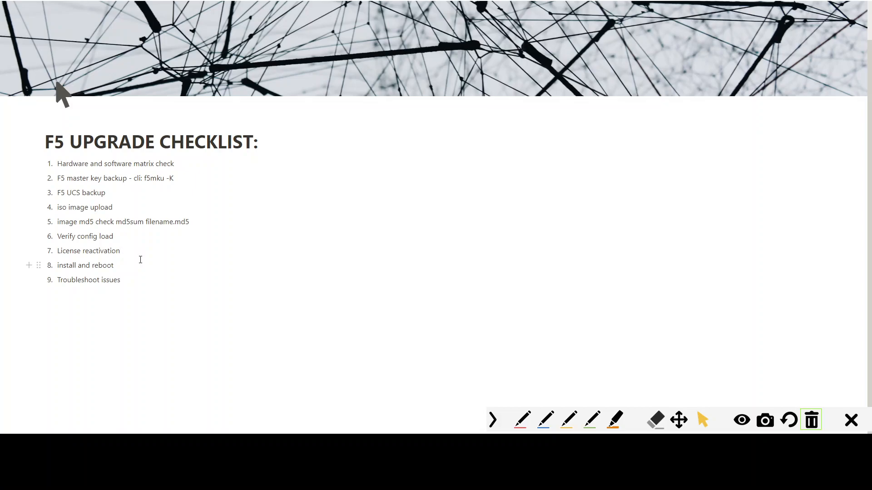
text(BEFORE INSTALLING THE OS)
key(shift+Left)
key(shift+Left)
key(shift+Left)
key(shift+Left)
key(shift+Left)
key(shift+Left)
key(shift+Left)
key(shift+Left)
key(shift+Left)
key(shift+Left)
key(shift+Left)
key(shift+Left)
key(shift+Left)
key(shift+Left)
key(shift+Left)
key(shift+Left)
key(shift+Left)
key(shift+Left)
key(shift+Left)
key(shift+Left)
key(shift+Left)
key(ctrl+b)
key(ctrl+u)
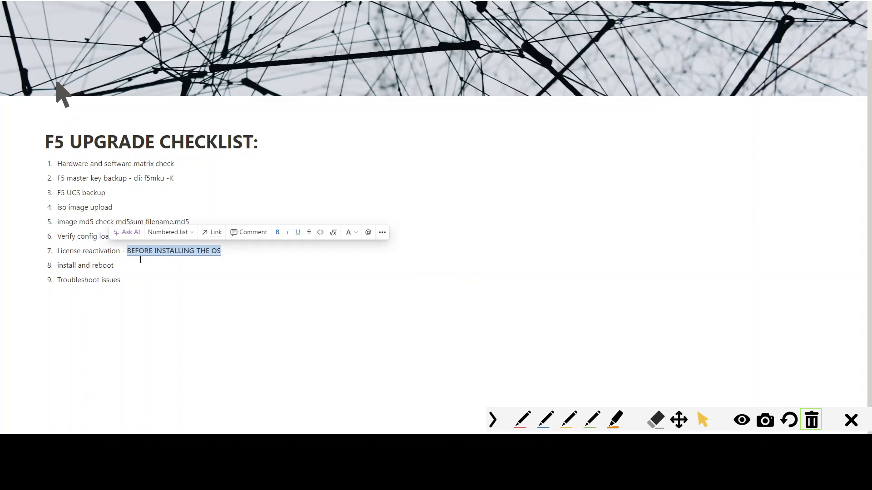
click(141, 276)
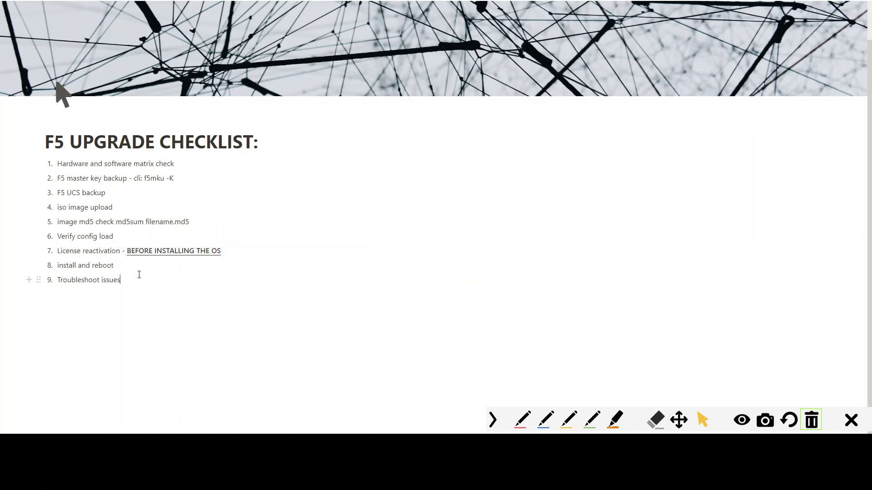
- Switch to the BIG-IP web interface and review the software image list and the System menu options
key(alt+Tab)
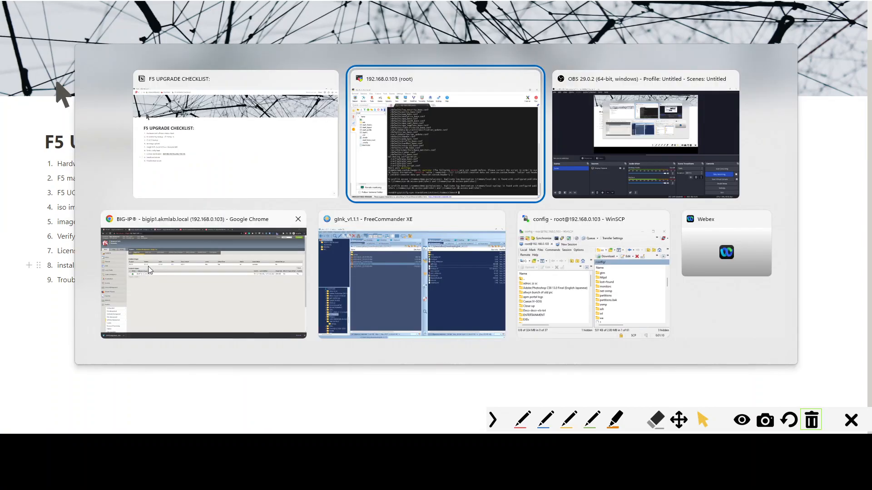
click(216, 298)
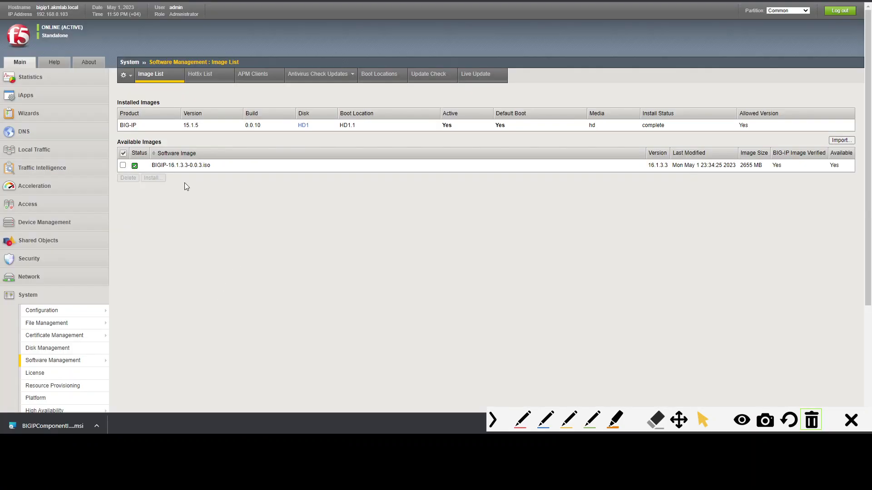
click(123, 166)
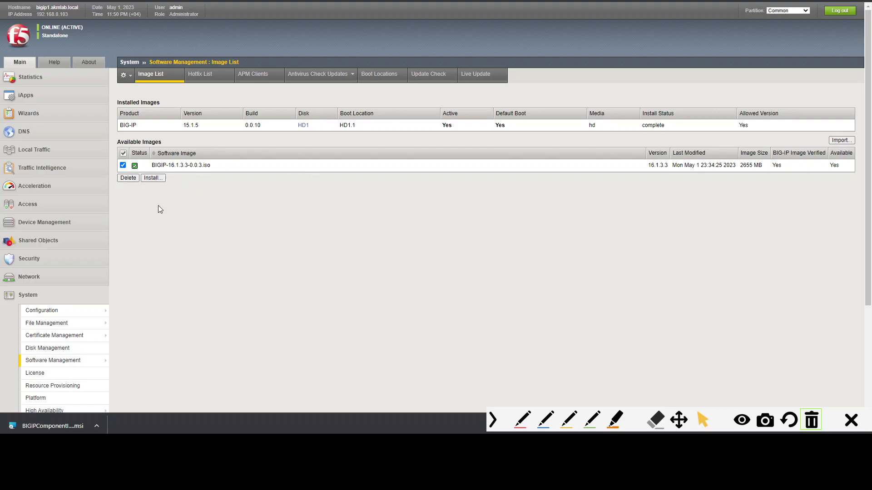
click(123, 165)
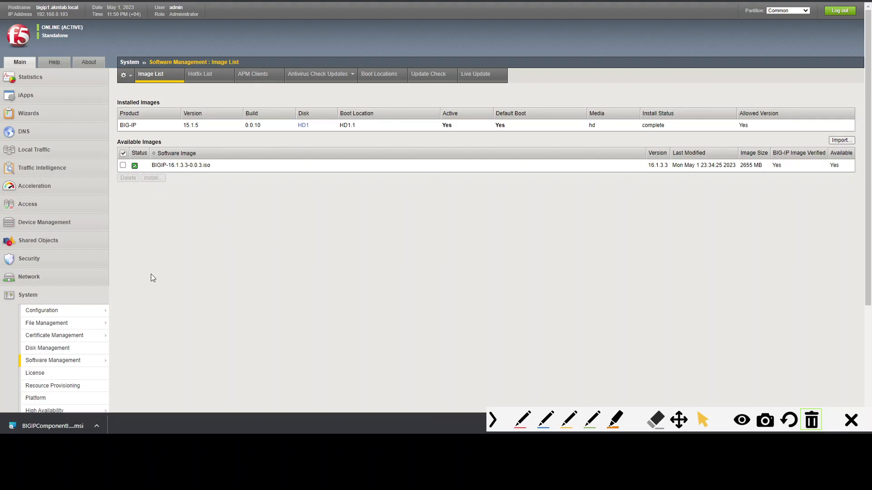
key(ctrl+alt+g)
mouse_move(74, 283)
mouse_down()
mouse_move(15, 279)
mouse_move(14, 310)
mouse_move(61, 283)
mouse_up()
key(ctrl+alt+g)
scroll(173, 254, down, 3)
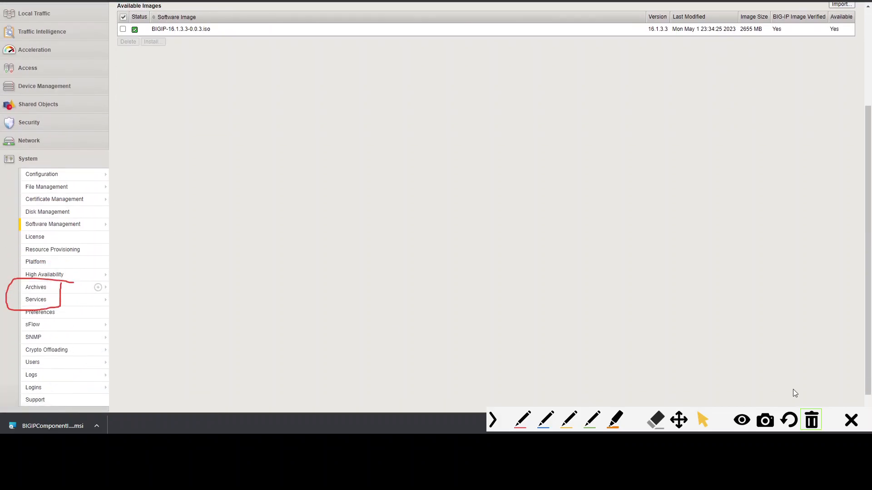
click(809, 422)
scroll(147, 259, down, 1)
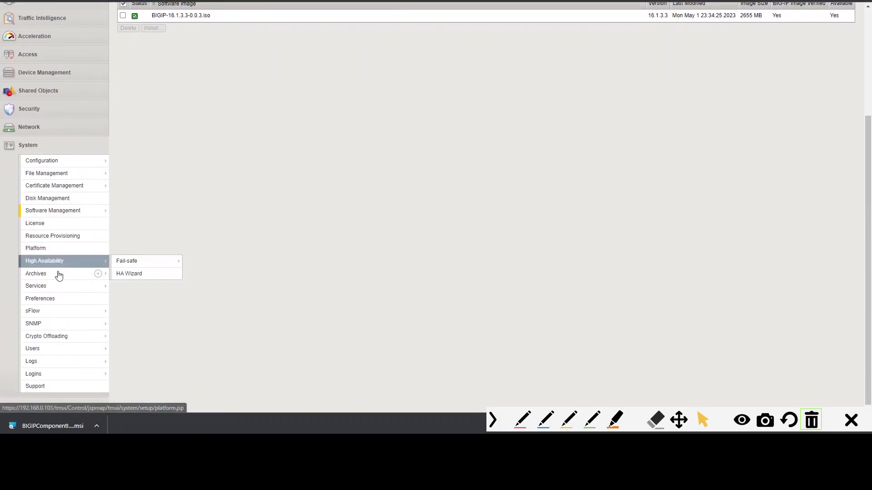
mouse_move(50, 263)
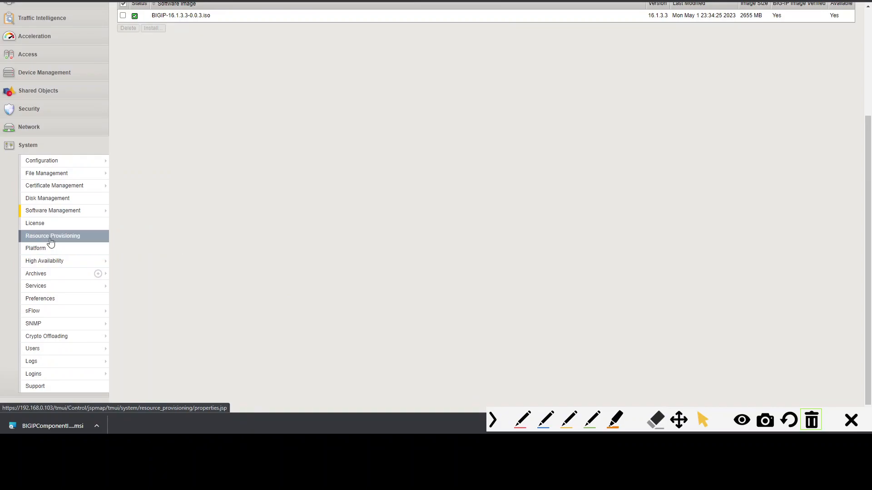
mouse_move(52, 211)
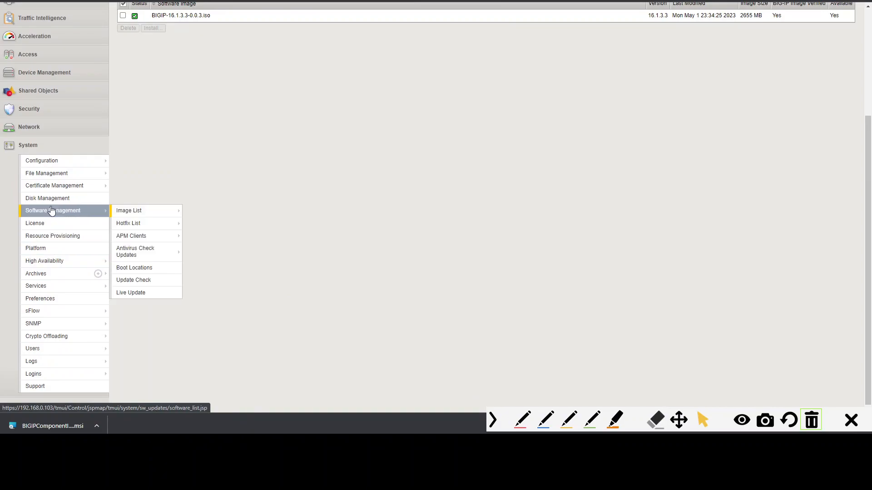
mouse_move(58, 288)
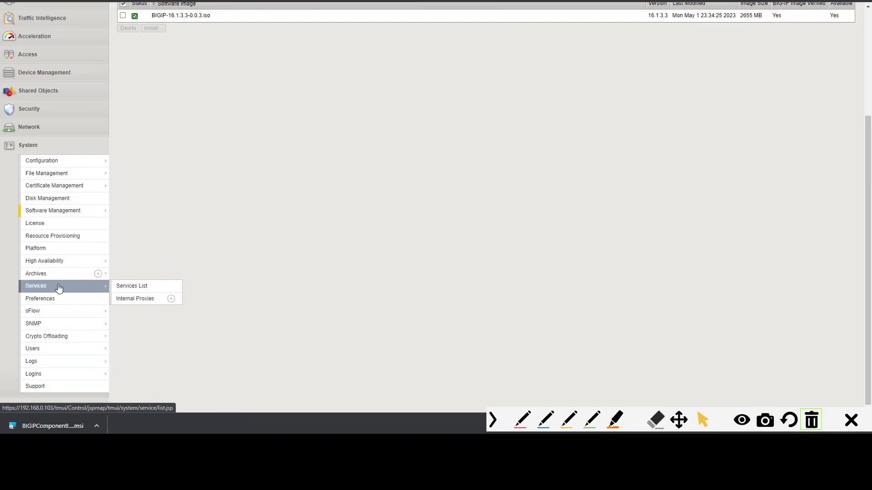
- Open the System License page, start Re-activate, choose the Manual activation method and continue
click(58, 224)
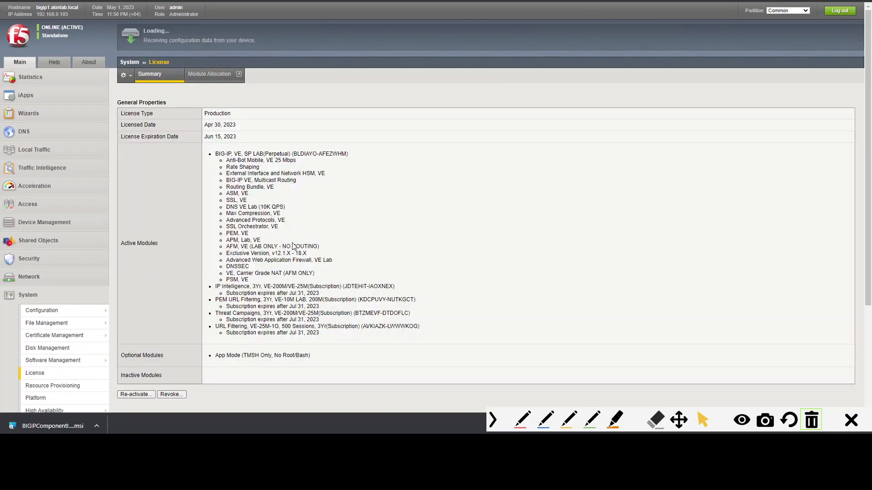
scroll(292, 244, down, 3)
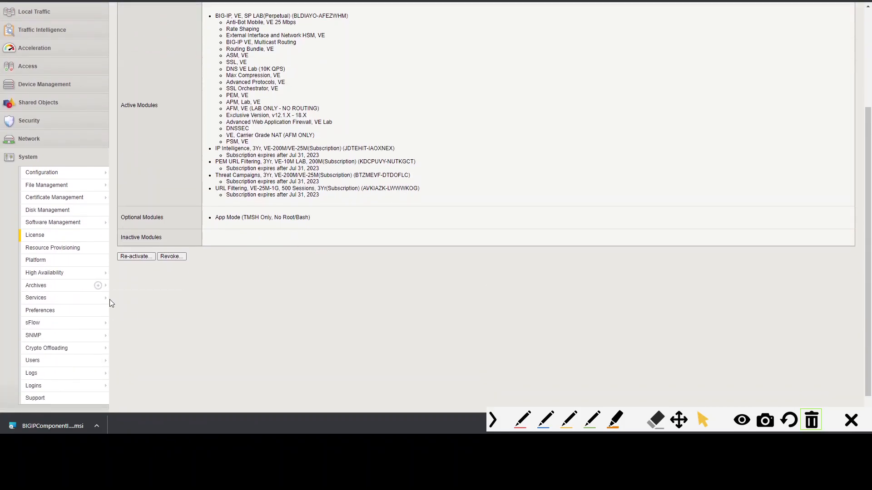
click(135, 257)
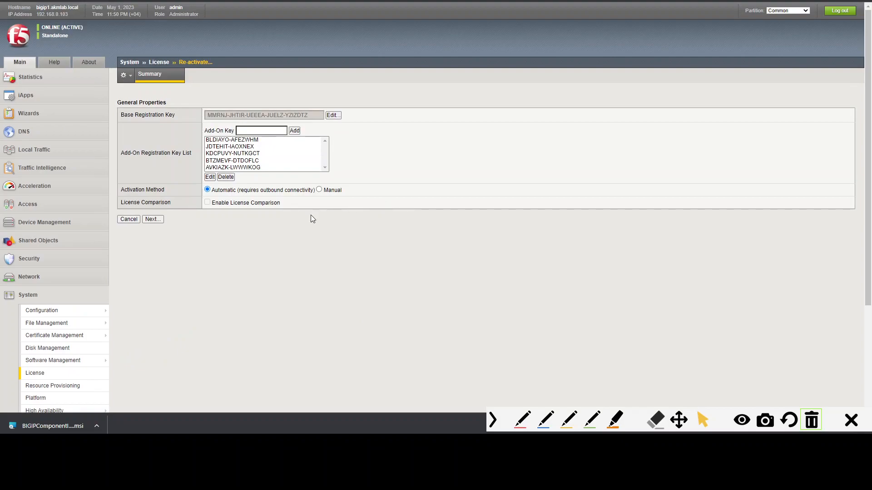
drag(223, 192, 236, 191)
click(236, 191)
triple_click(236, 192)
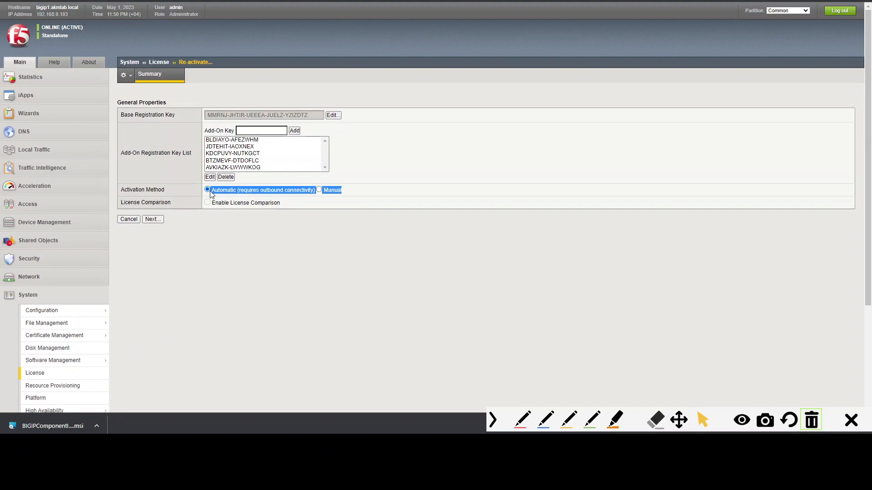
click(309, 212)
click(319, 190)
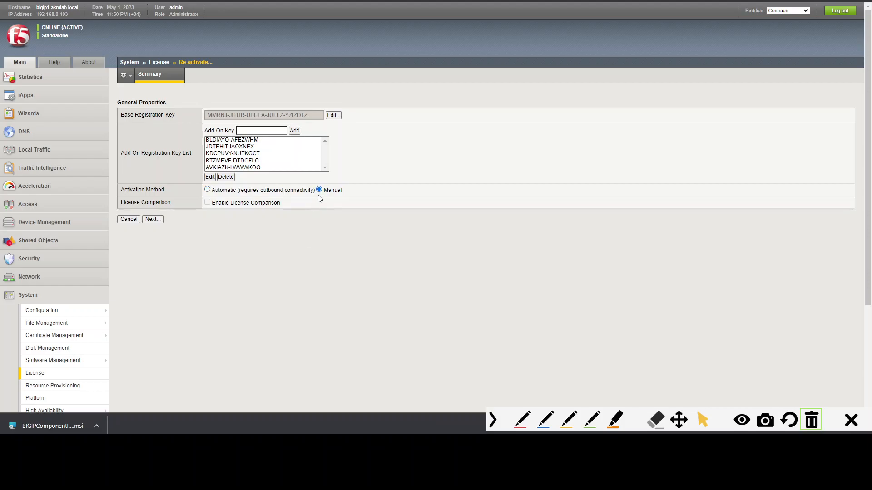
click(153, 221)
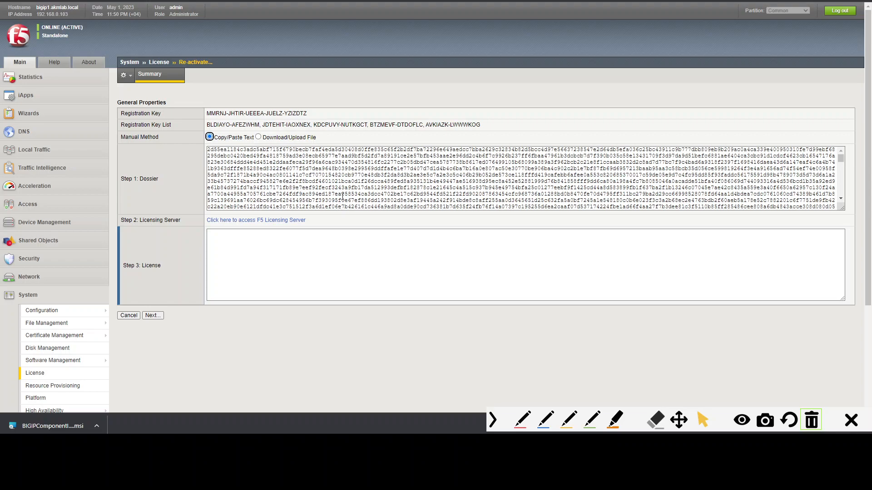
- Examine the dossier, licensing server link and license fields on the manual reactivation page
click(334, 185)
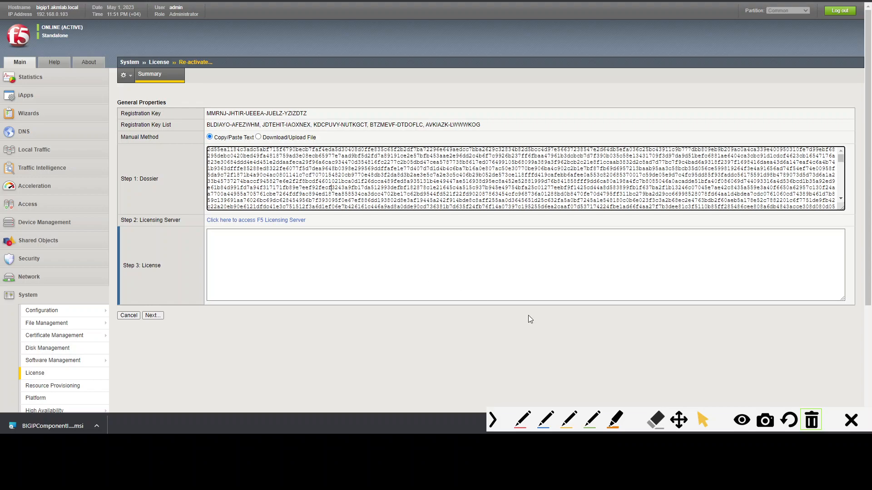
click(521, 420)
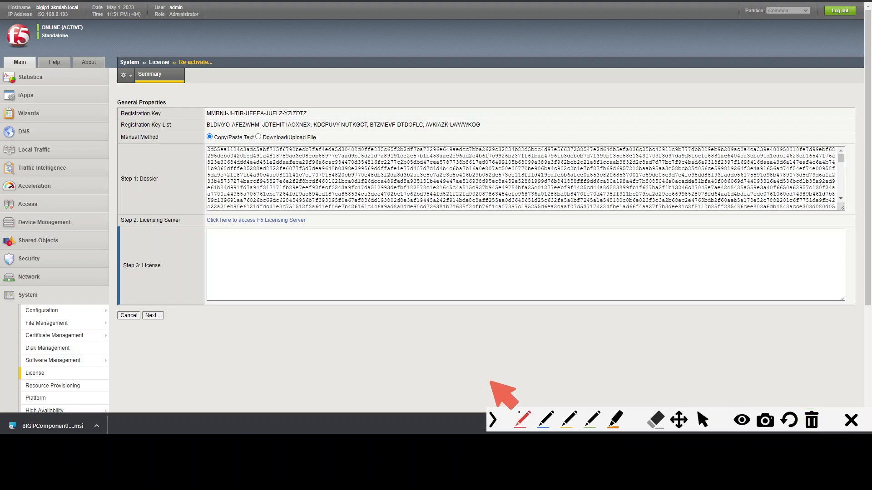
mouse_move(243, 280)
mouse_down()
mouse_move(243, 295)
mouse_move(259, 277)
mouse_move(244, 277)
mouse_up()
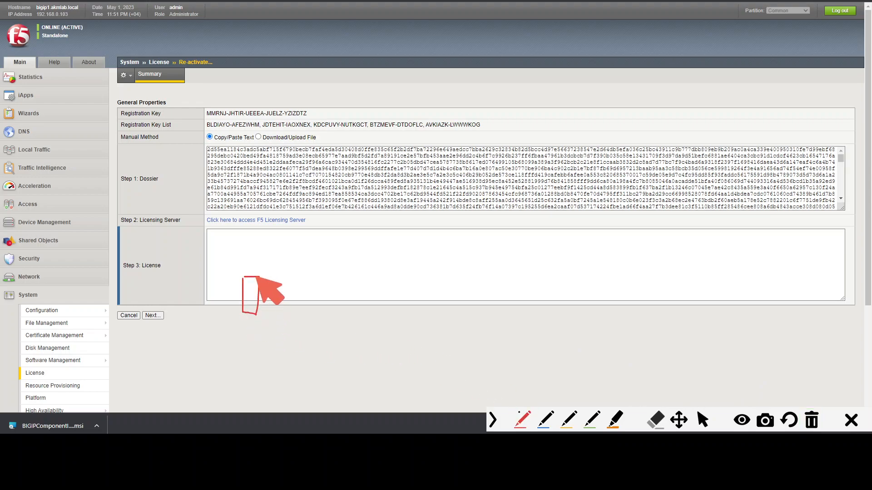
drag(320, 253, 323, 300)
mouse_move(320, 254)
mouse_down()
mouse_move(439, 292)
mouse_move(324, 302)
mouse_up()
mouse_move(333, 271)
mouse_down()
mouse_move(335, 301)
mouse_move(333, 276)
mouse_move(341, 294)
mouse_up()
mouse_move(341, 273)
mouse_down()
mouse_move(347, 264)
mouse_move(359, 291)
mouse_move(375, 285)
mouse_move(366, 270)
mouse_move(398, 280)
mouse_move(376, 293)
mouse_up()
drag(398, 255, 408, 298)
mouse_move(465, 269)
mouse_down()
mouse_move(589, 249)
mouse_move(630, 198)
mouse_move(583, 271)
mouse_up()
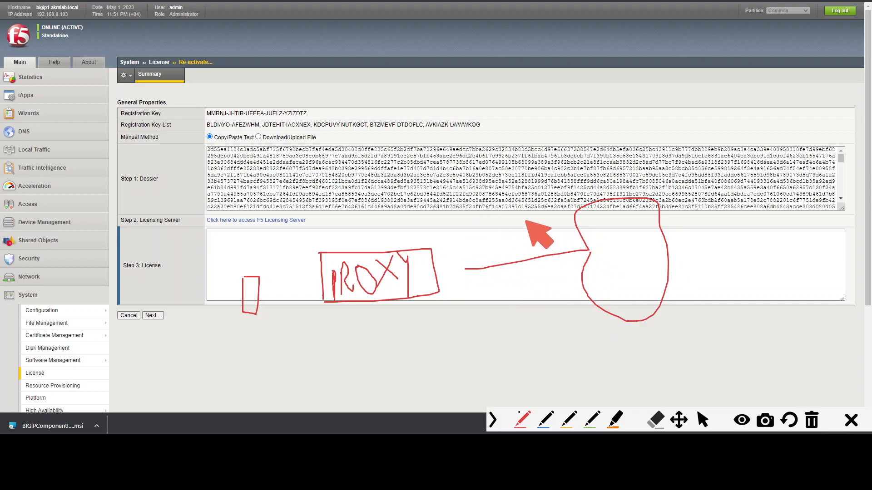
mouse_move(200, 232)
mouse_down()
mouse_move(295, 233)
mouse_move(309, 208)
mouse_move(198, 208)
mouse_move(200, 231)
mouse_up()
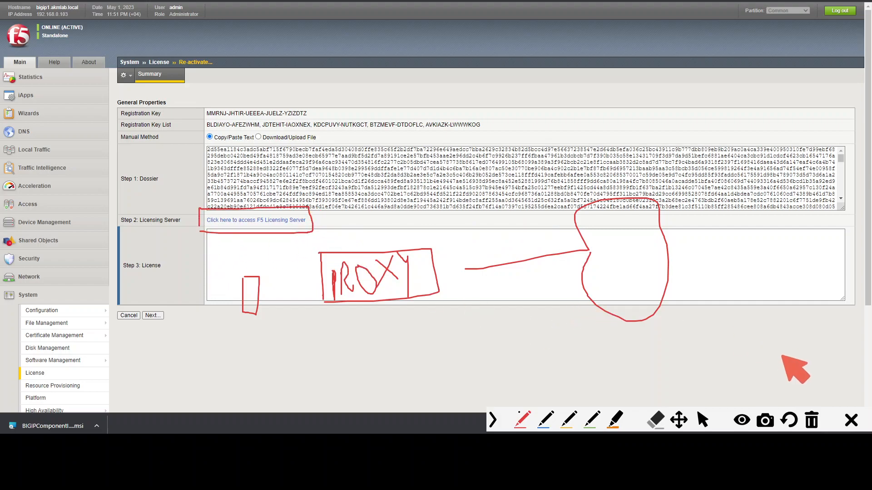
click(808, 418)
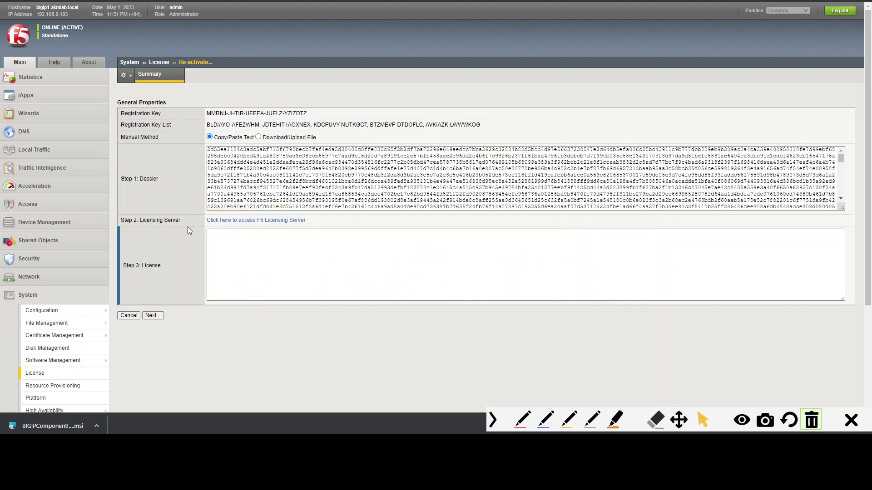
- Open the F5 Licensing Server link in a new browser tab and return to the reactivation page
drag(142, 219, 181, 221)
click(274, 271)
right_click(282, 220)
click(343, 227)
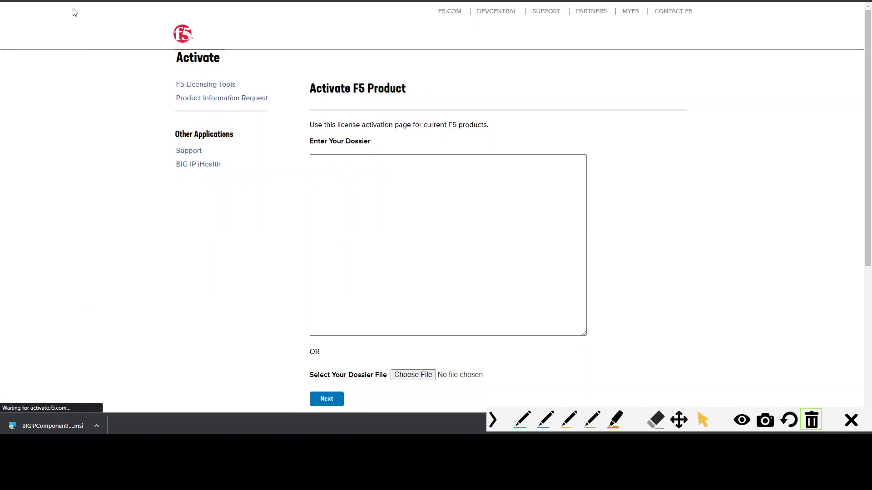
key(ctrl+shift+Tab)
- Copy the entire dossier text and switch to the F5 Activate product tab
click(319, 184)
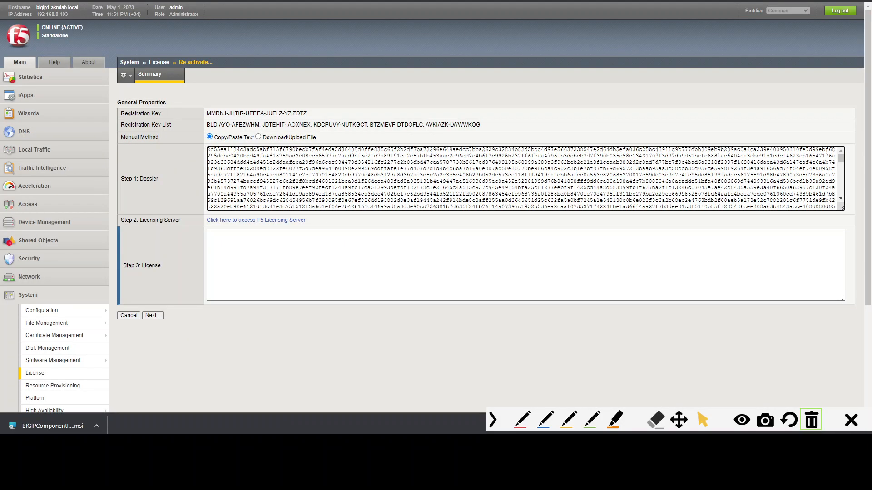
key(ctrl+a)
key(ctrl+c)
key(ctrl+Tab)
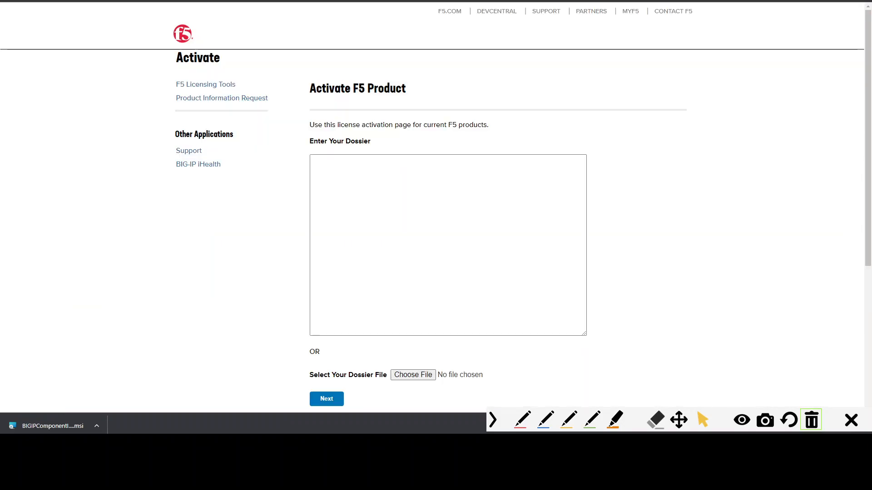
- Paste the copied dossier into the Enter Your Dossier box and submit it to generate the license
click(375, 205)
key(ctrl+v)
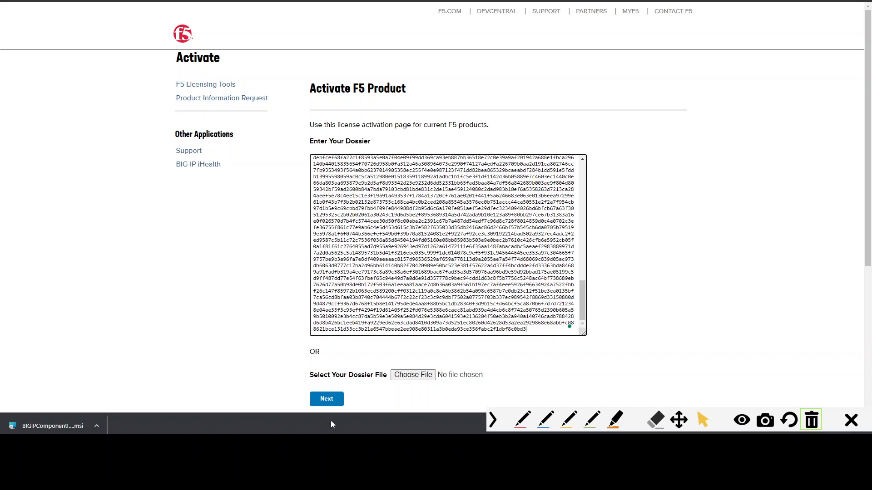
key(ctrl+shift+p)
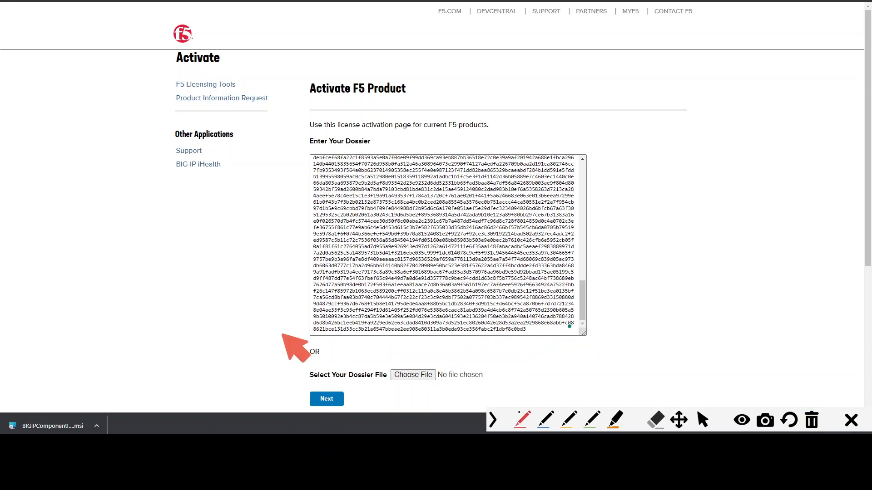
mouse_move(253, 244)
mouse_down()
mouse_move(265, 384)
mouse_move(318, 404)
mouse_move(309, 361)
mouse_move(322, 429)
mouse_move(340, 370)
mouse_up()
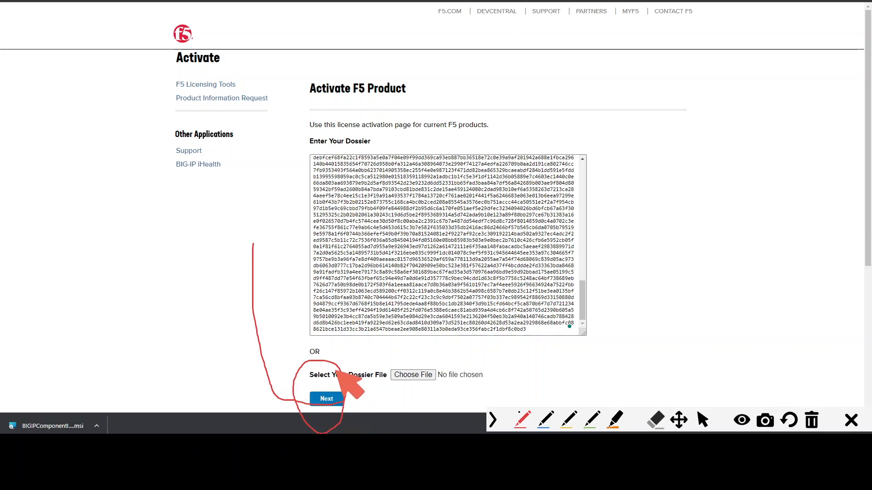
key(ctrl+shift+c)
click(811, 420)
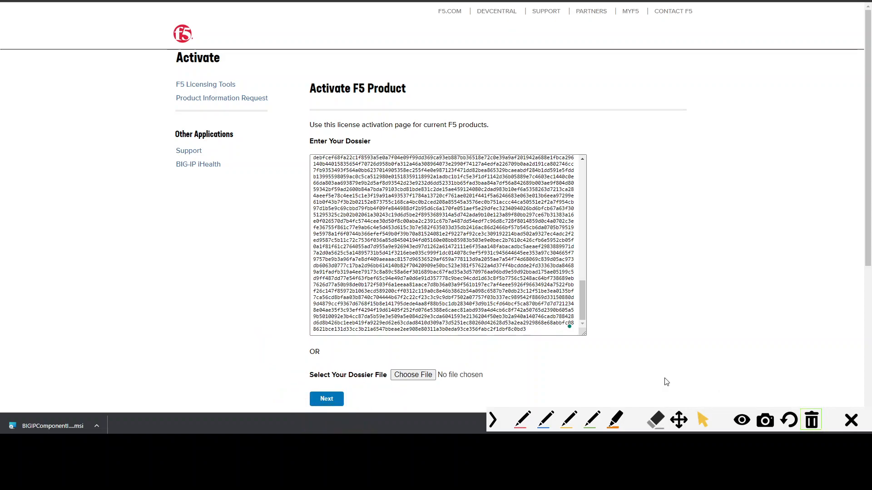
click(343, 401)
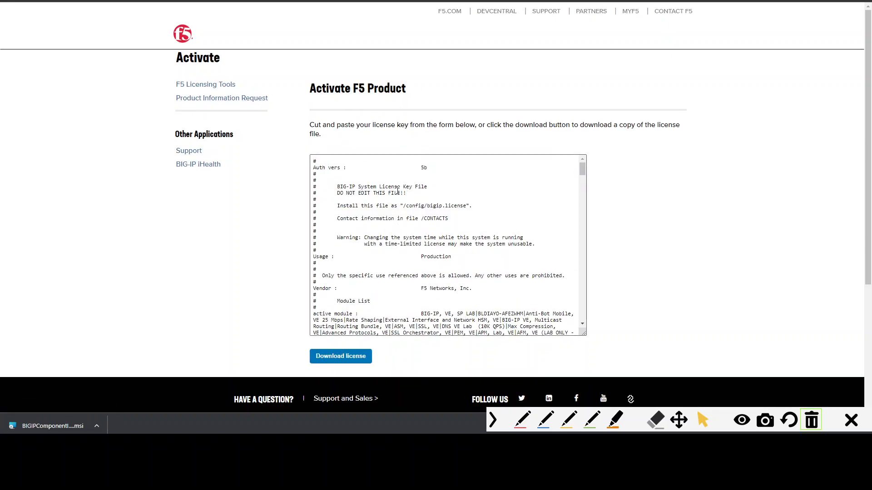
- Scroll through the generated license key text and select all of it
drag(582, 166, 590, 257)
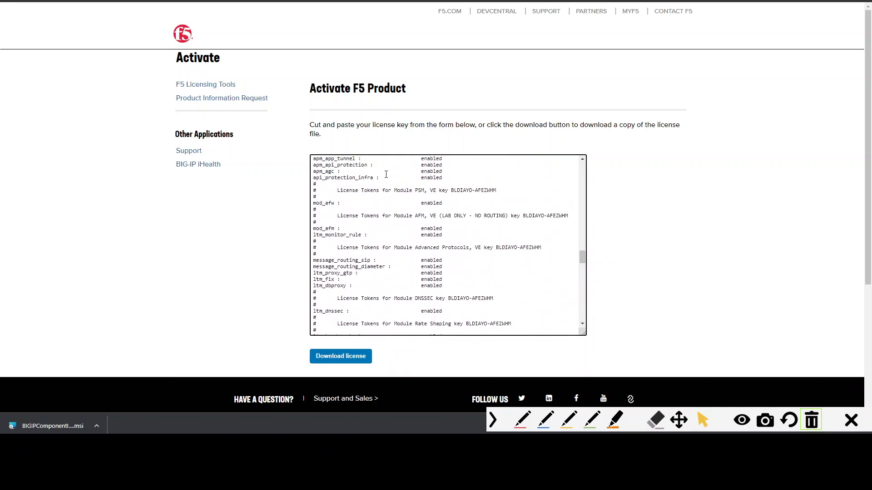
drag(385, 177, 319, 178)
drag(585, 259, 585, 275)
key(ctrl+a)
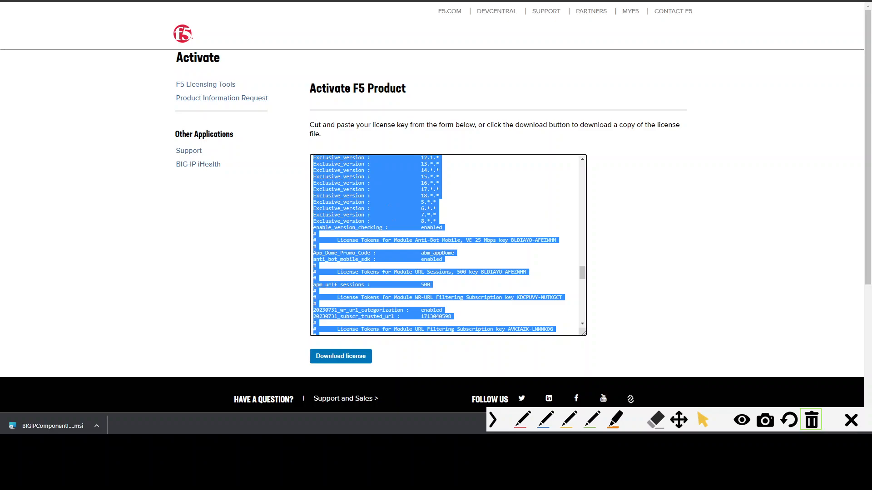
- Return to the BIG-IP reactivation tab, paste the license into the Step 3 License field and continue
click(129, 1)
click(281, 253)
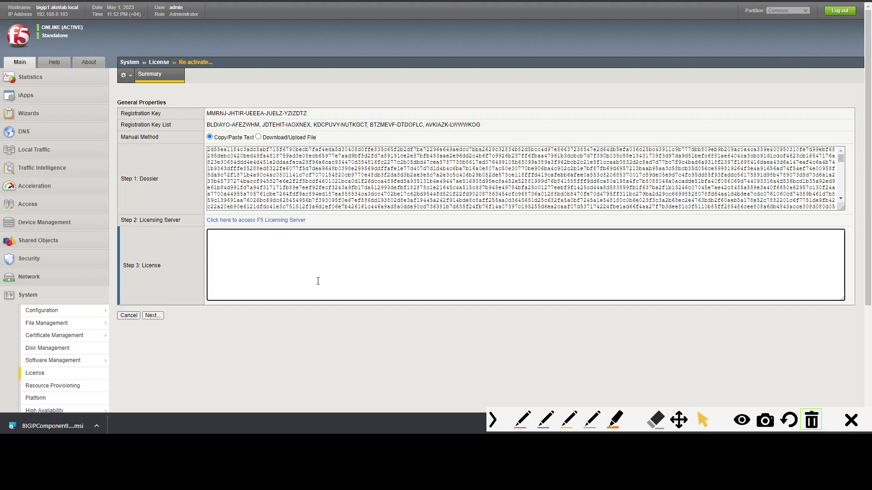
click(141, 317)
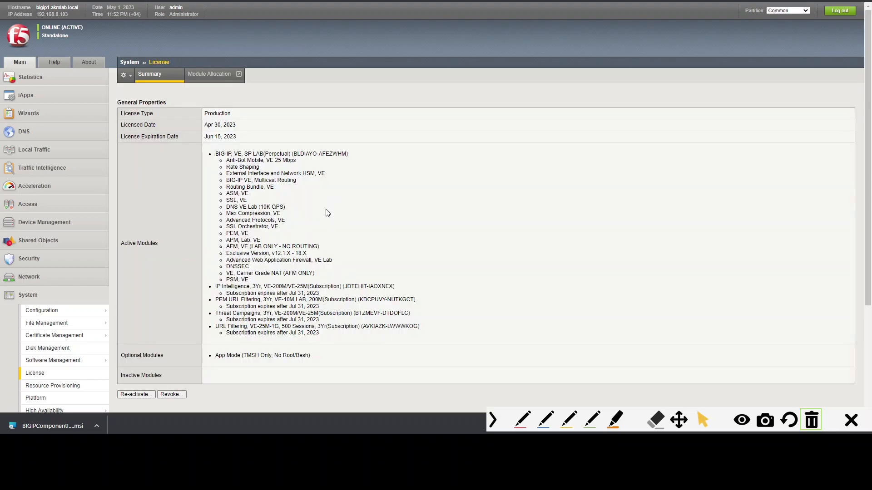
- Reopen the license Re-activate page to review the registration keys, activation method and device status
scroll(212, 115, down, 1)
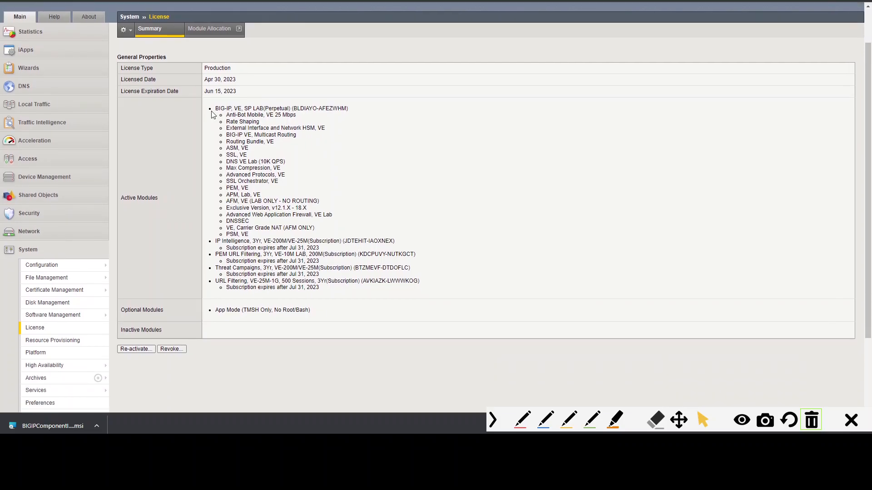
click(135, 352)
drag(212, 144, 313, 143)
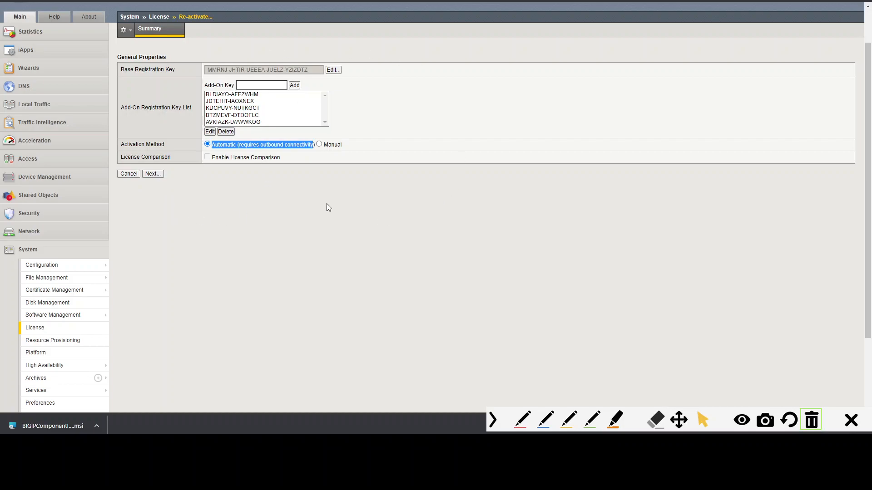
click(439, 253)
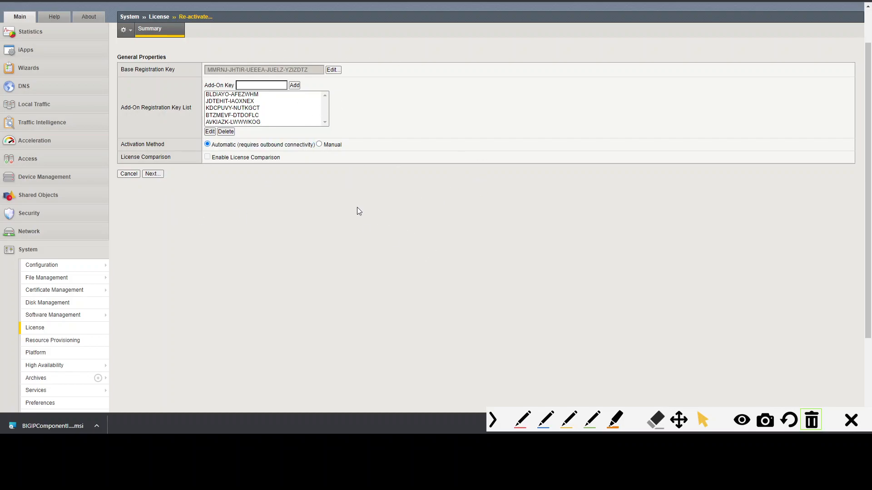
scroll(358, 211, up, 2)
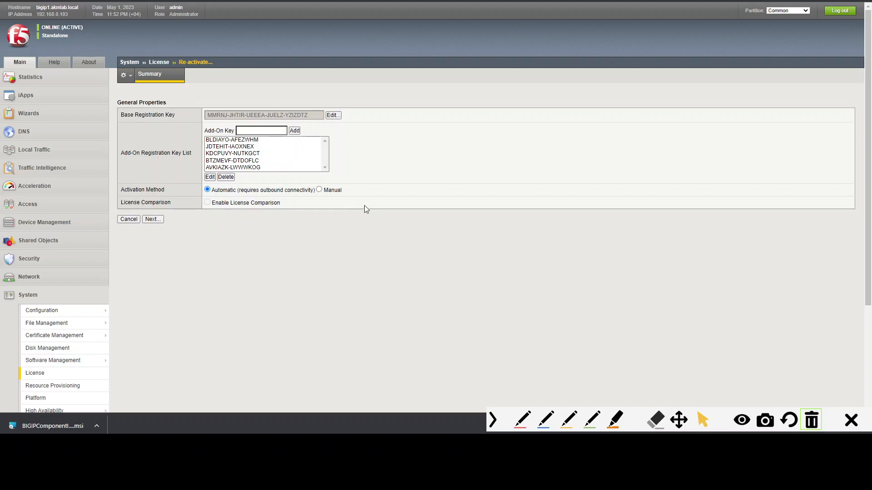
key(ctrl+alt+g)
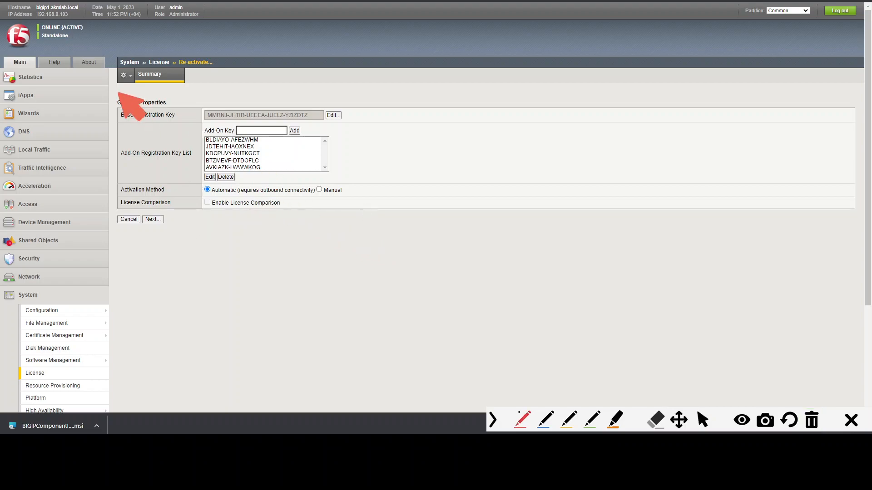
drag(159, 119, 83, 32)
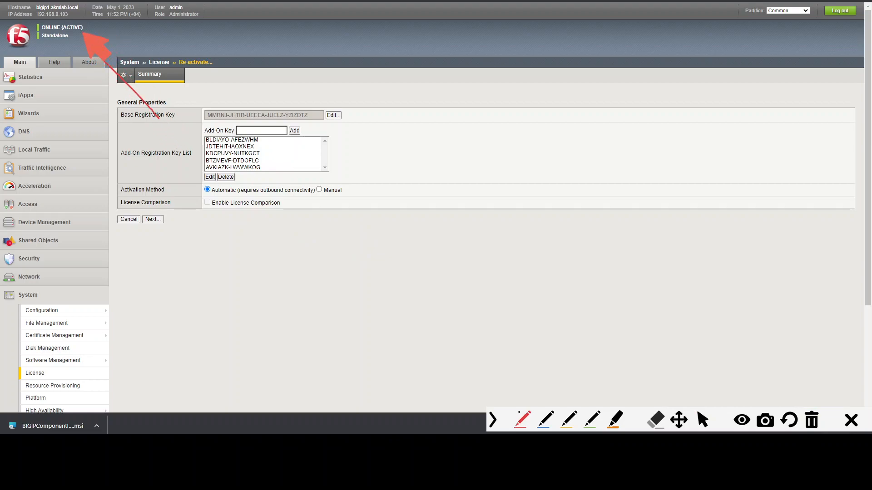
mouse_move(31, 34)
mouse_down()
mouse_move(94, 35)
mouse_move(85, 15)
mouse_move(26, 24)
mouse_up()
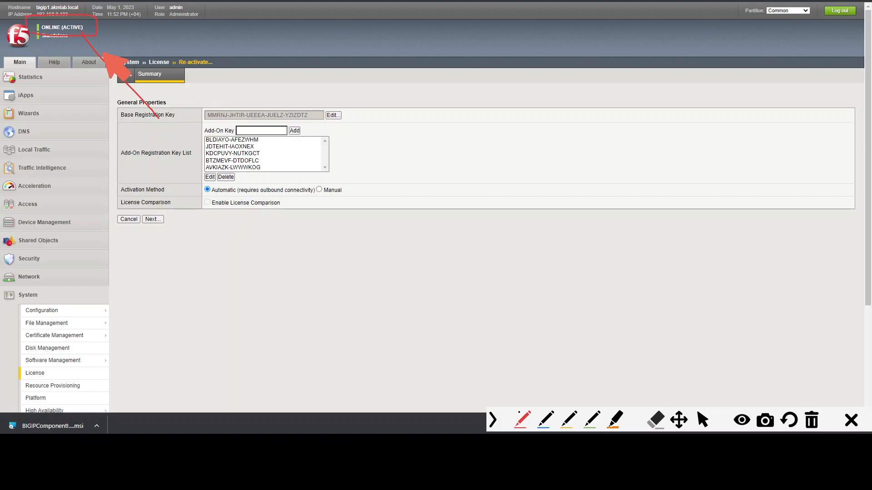
click(703, 420)
click(816, 422)
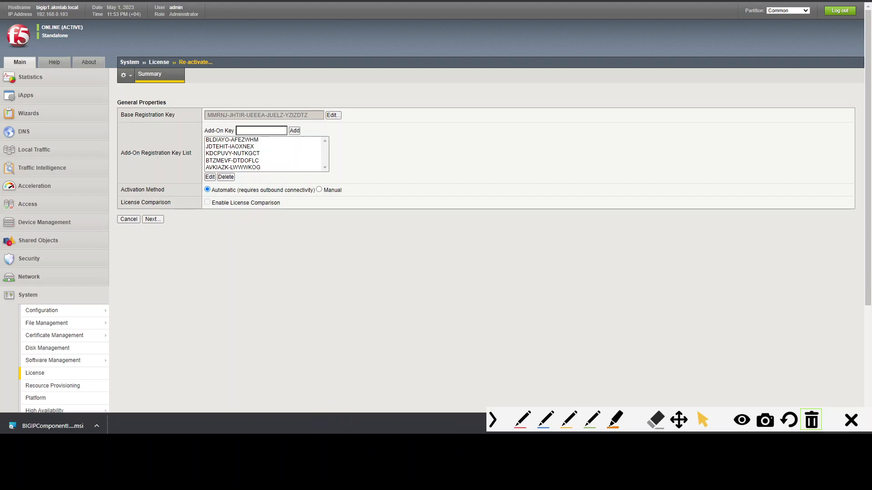
- Switch to the upgrade checklist and bold the 'BEFORE INSTALLING THE OS' note on the license reactivation item
click(314, 445)
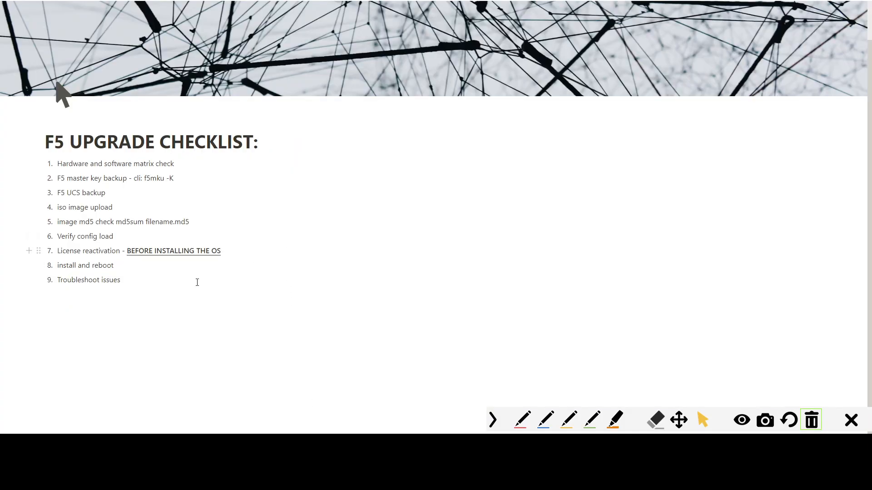
drag(238, 248, 129, 263)
key(ctrl+b)
click(129, 263)
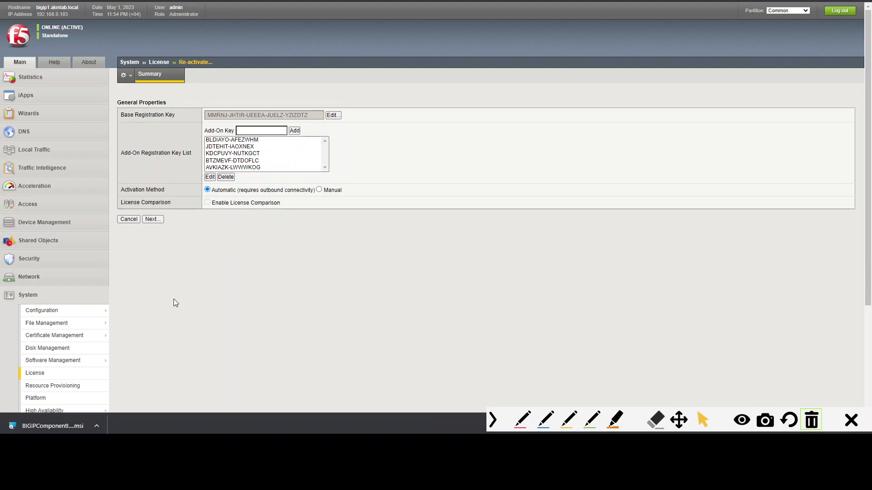
- Open the Software Management Image List page
mouse_move(315, 447)
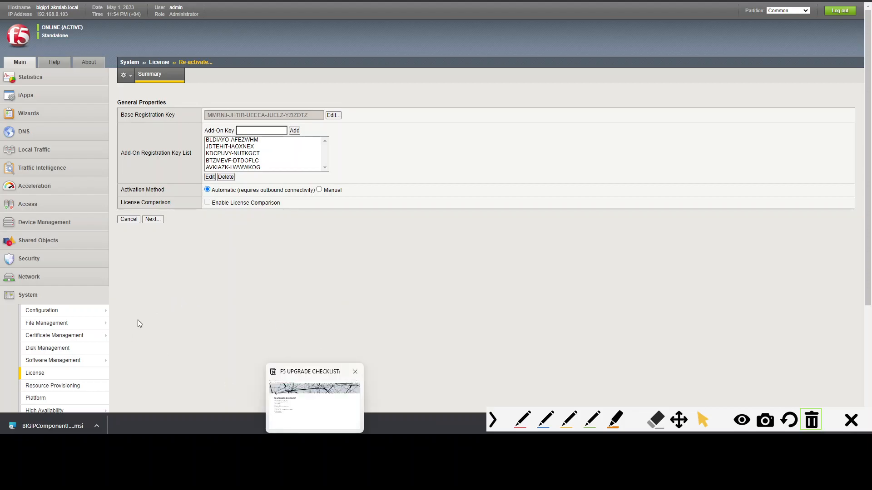
click(55, 295)
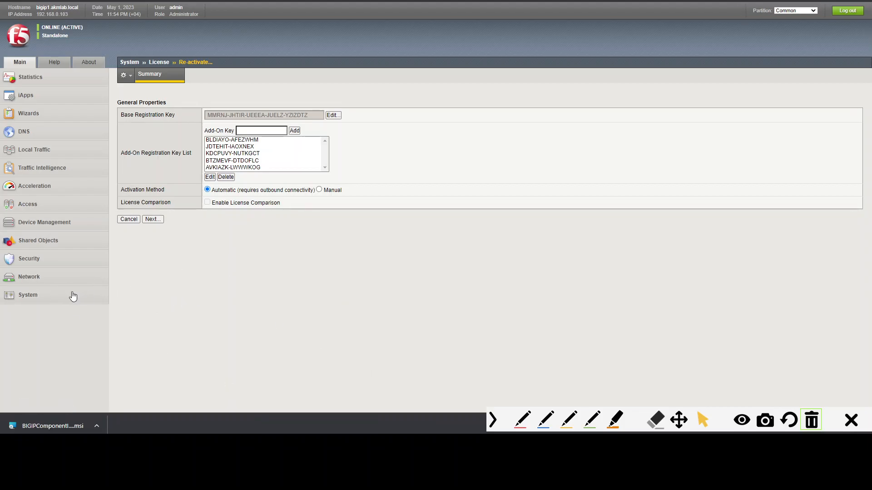
mouse_move(68, 296)
scroll(69, 296, down, 3)
mouse_move(69, 226)
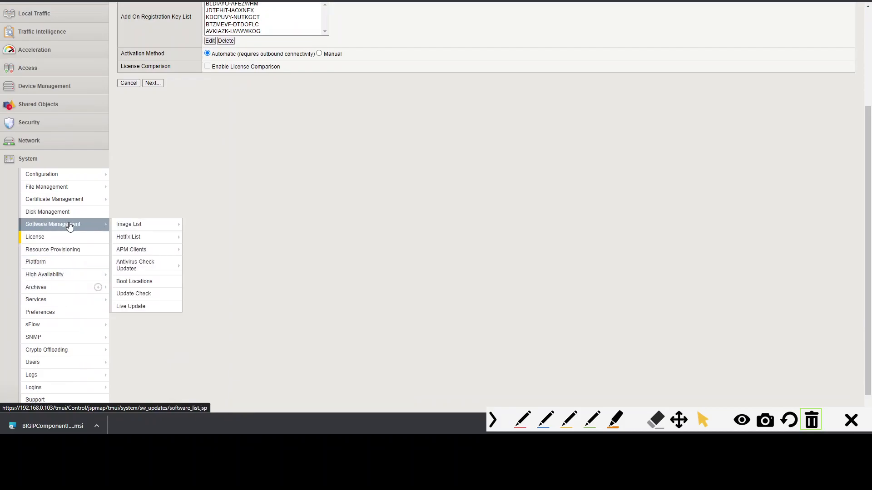
click(129, 224)
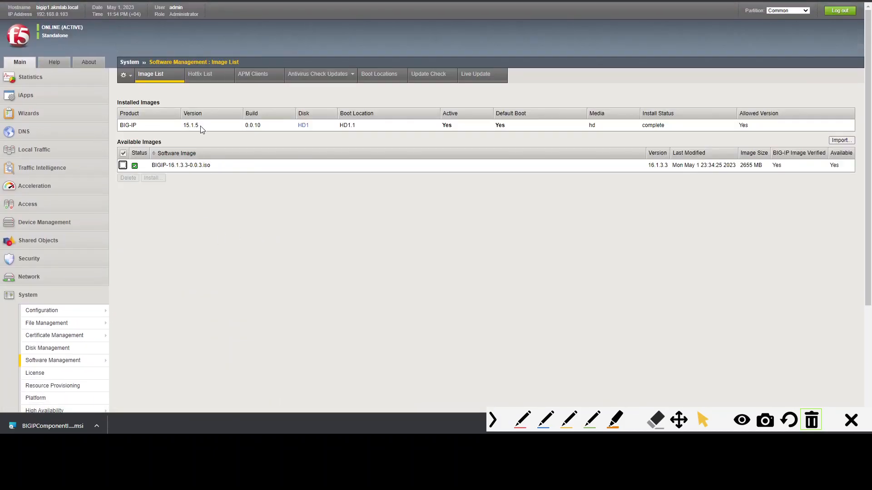
- Review the installed image's version and boot location, then select BIGIP-16.1.3.3-0.0.3.iso and start installing it
drag(200, 126, 180, 127)
drag(358, 126, 338, 123)
drag(455, 126, 445, 127)
drag(515, 128, 493, 126)
click(294, 223)
drag(339, 114, 377, 114)
click(124, 167)
click(152, 178)
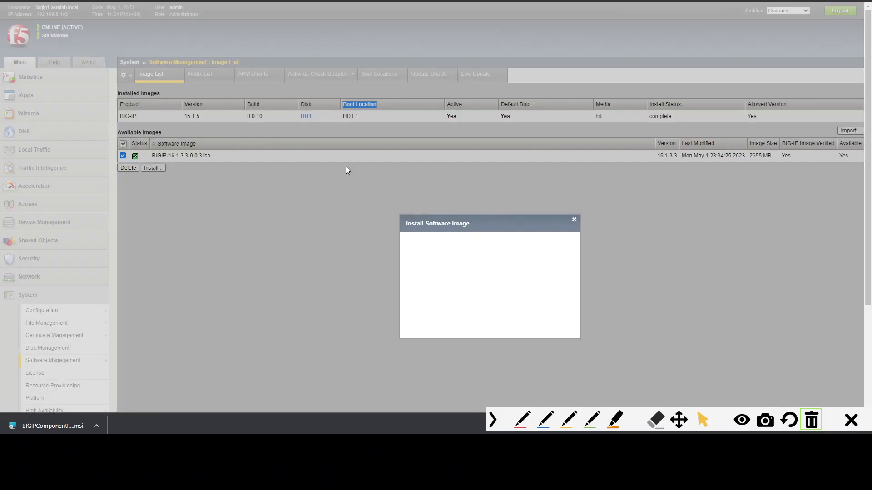
- Install the image on disk HD1 with volume set name 2
drag(405, 253, 457, 258)
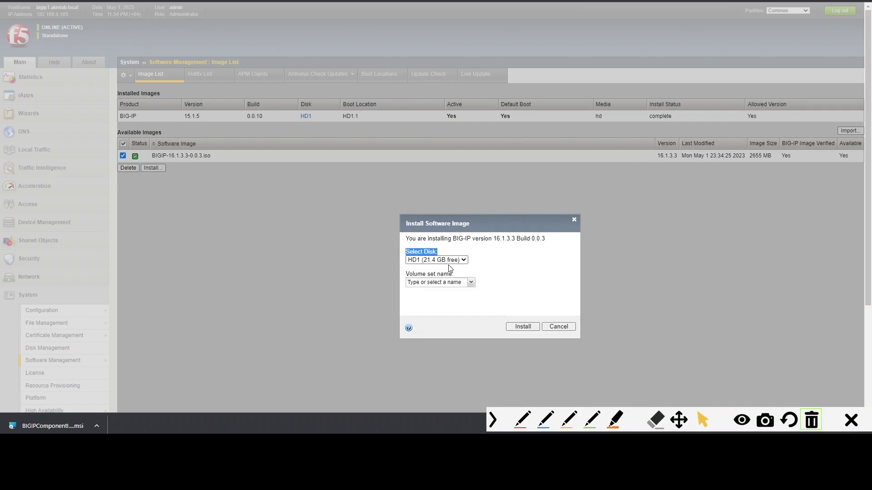
click(461, 260)
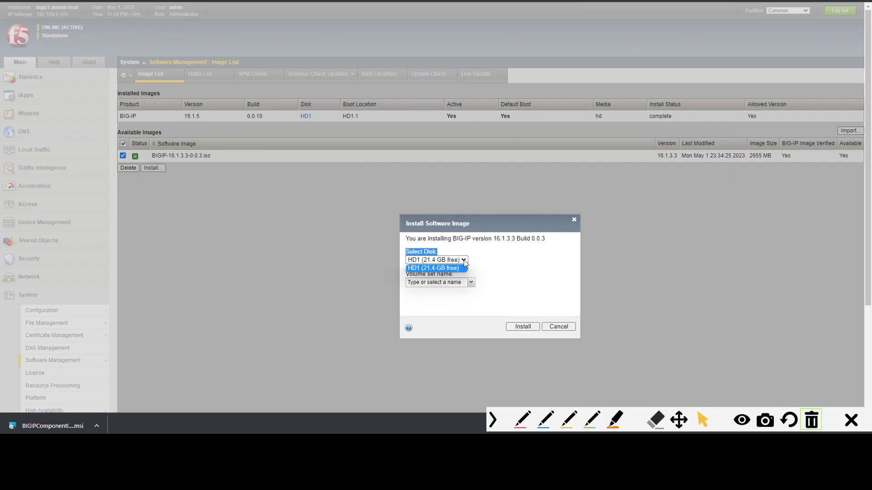
click(500, 268)
drag(453, 274, 403, 277)
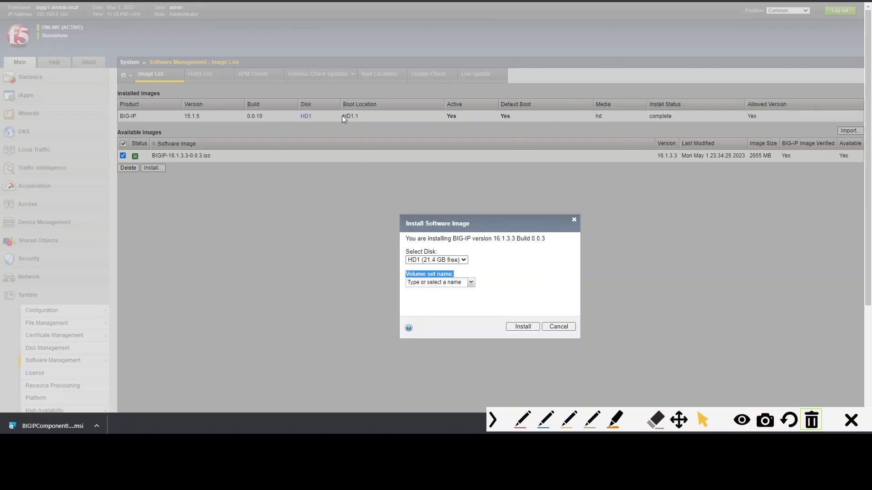
click(440, 283)
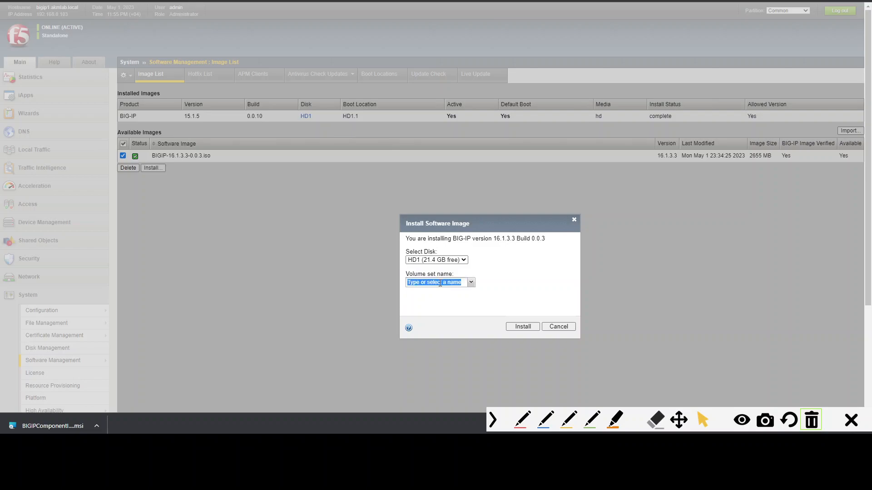
text(1.2)
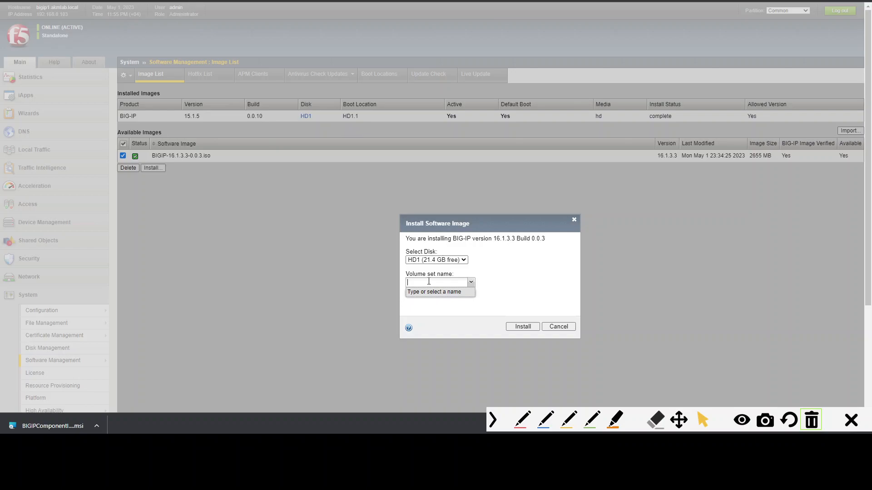
text(2)
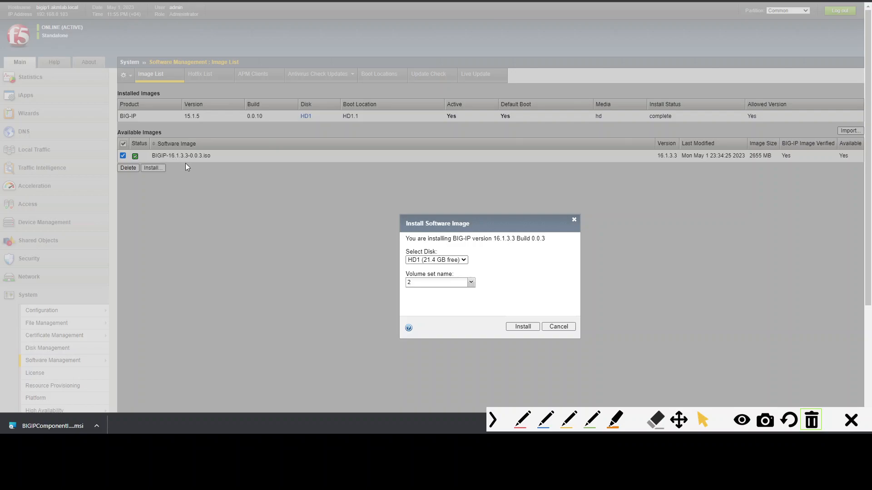
click(521, 328)
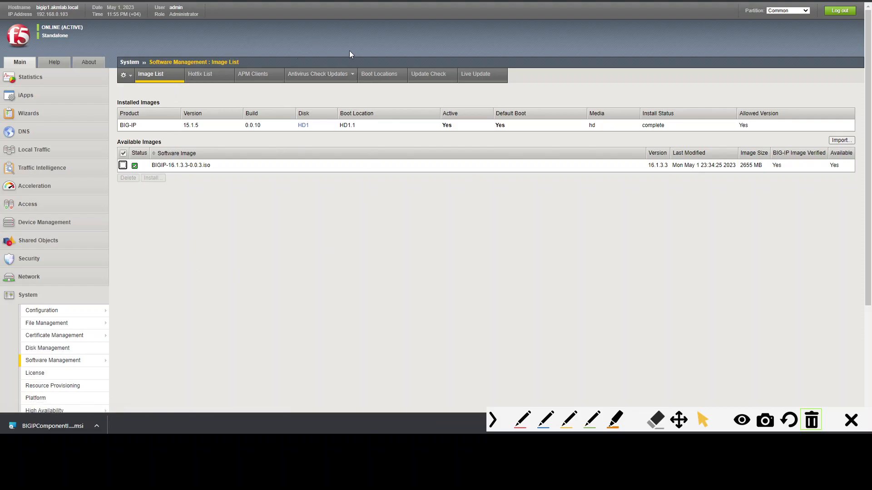
- Refresh the image list and check the new HD1.2 installation's progress
click(167, 81)
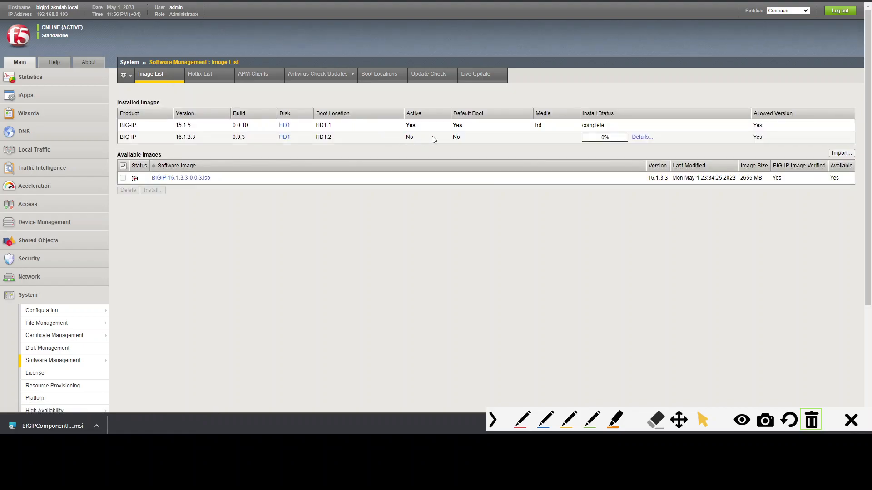
key(ctrl+alt+g)
mouse_move(365, 154)
mouse_down()
mouse_move(630, 148)
mouse_move(672, 136)
mouse_move(567, 132)
mouse_move(561, 147)
mouse_up()
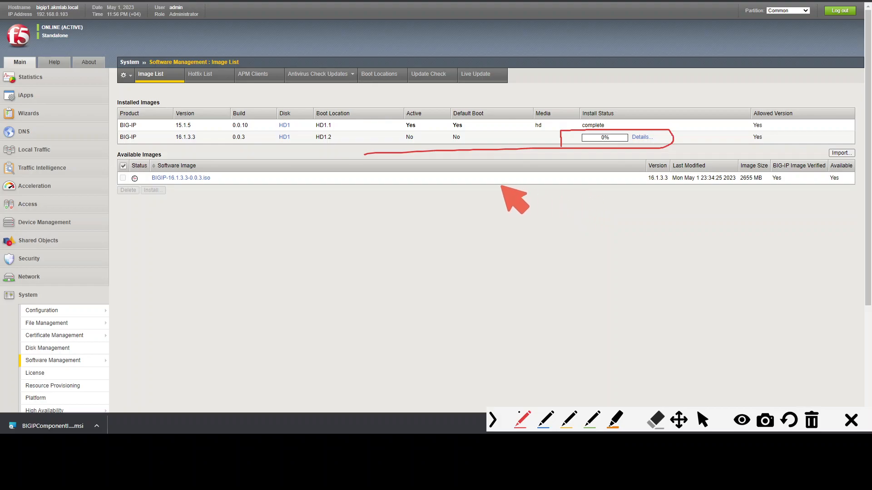
mouse_move(315, 145)
mouse_down()
mouse_move(334, 143)
mouse_move(332, 129)
mouse_move(311, 131)
mouse_move(310, 145)
mouse_up()
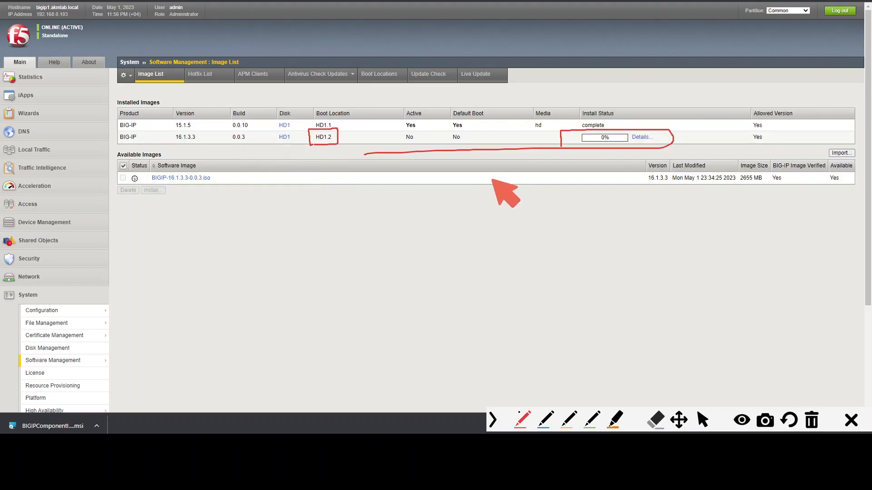
click(819, 424)
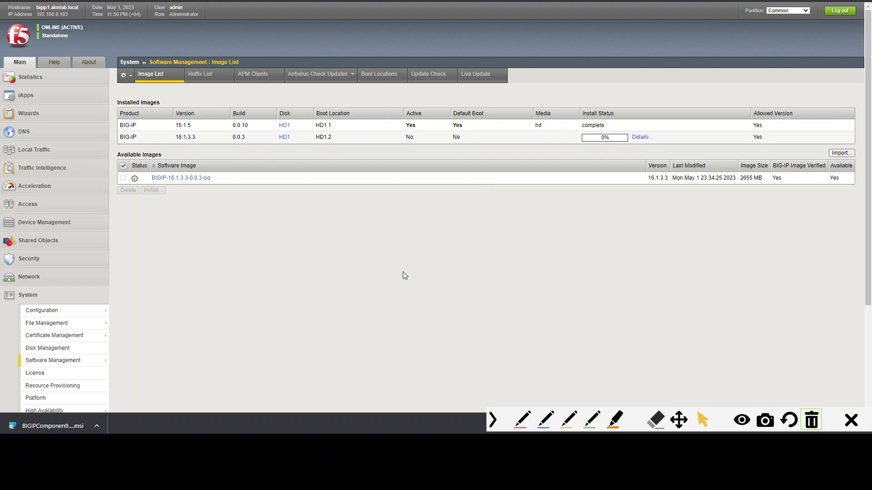
- Review the remaining items on the F5 upgrade checklist
click(318, 445)
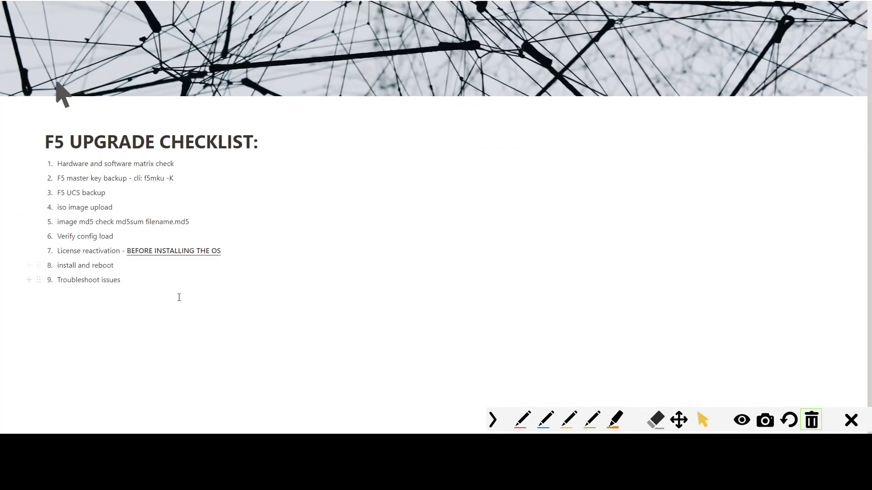
click(153, 278)
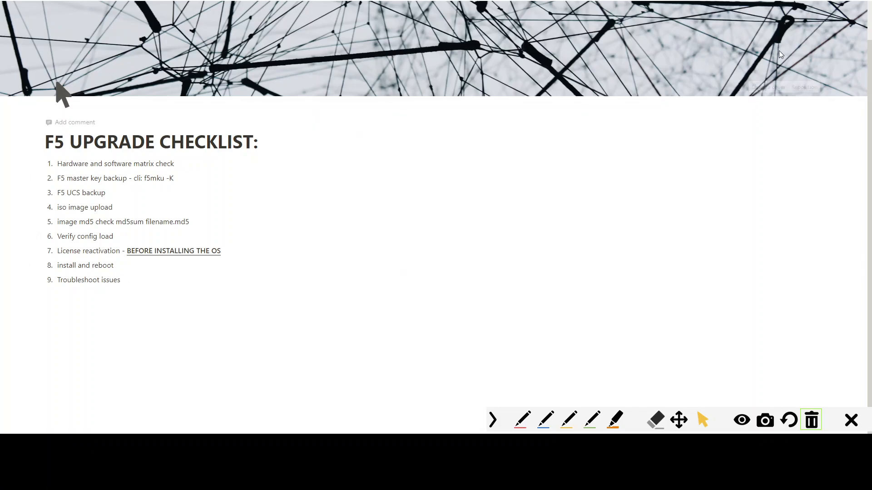
click(817, 1)
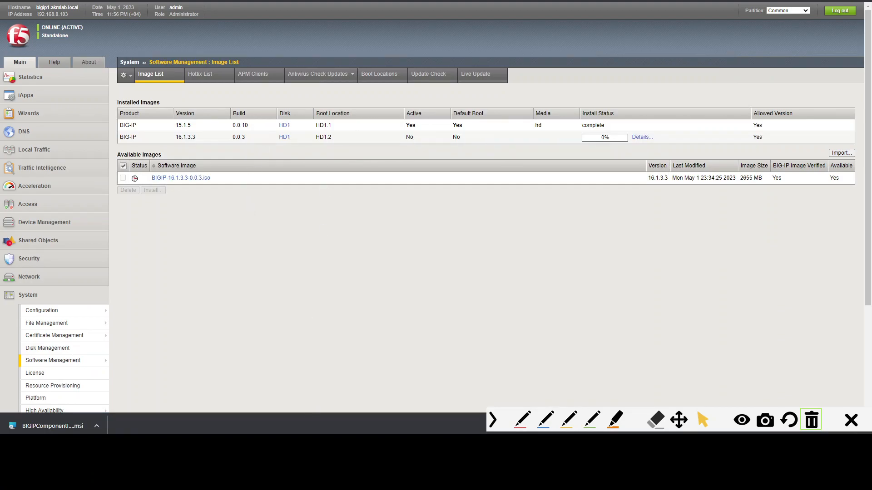
click(313, 445)
drag(425, 280, 562, 346)
click(190, 255)
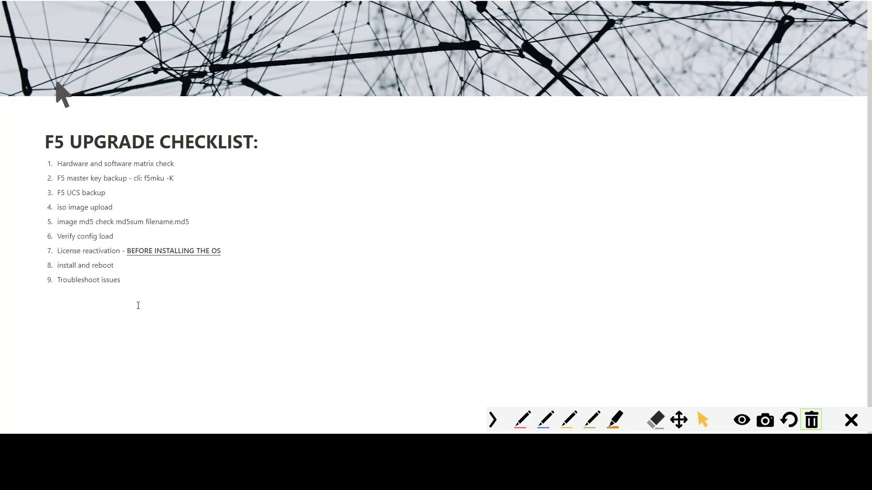
click(137, 283)
drag(156, 278, 56, 280)
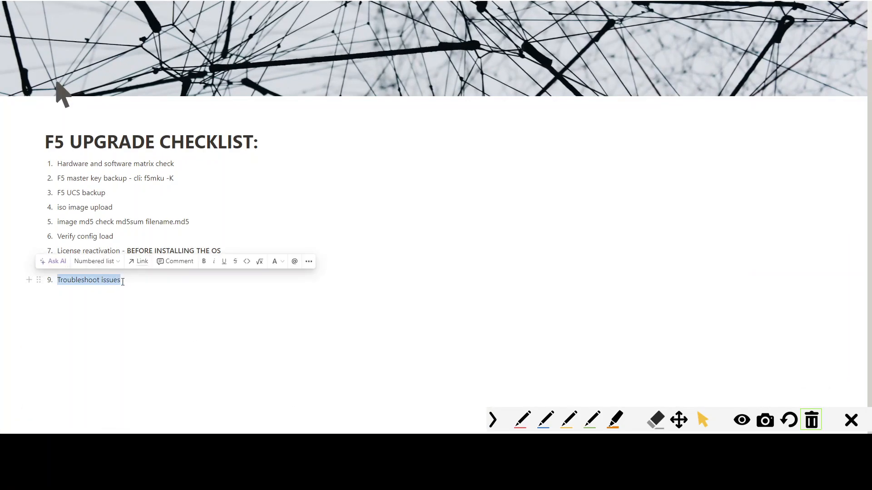
click(134, 282)
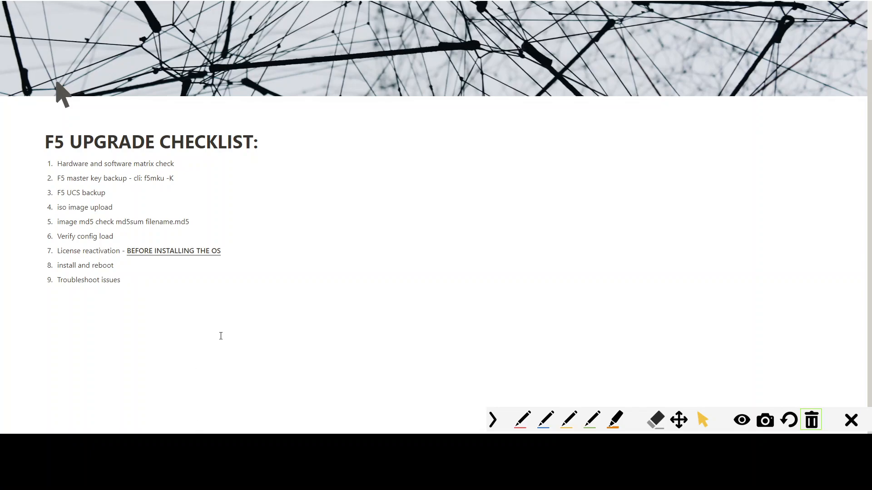
- Switch the BIG-IP SSH session from tmsh to bash and clear the terminal screen
key(alt+Tab)
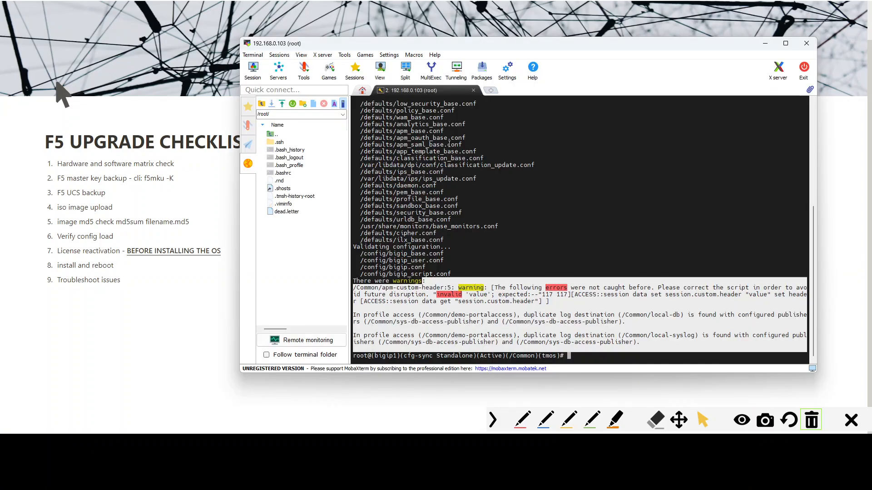
click(524, 202)
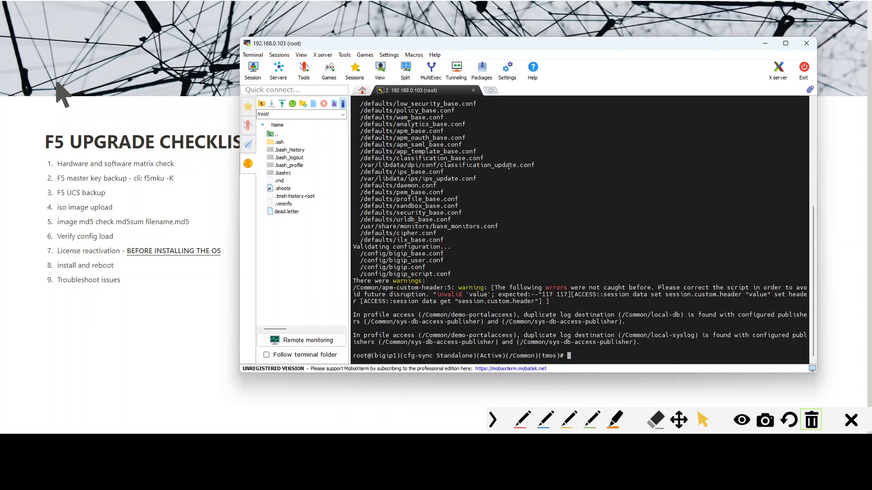
text(cls)
key(Return)
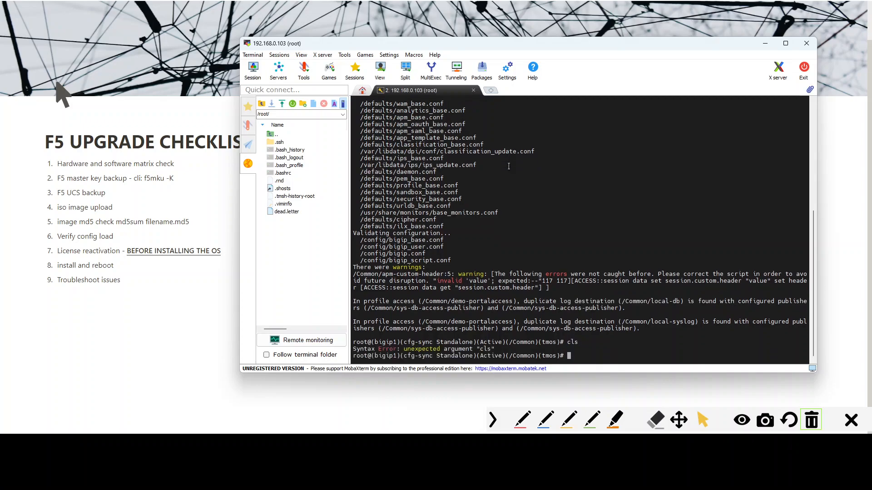
text(bash)
key(Return)
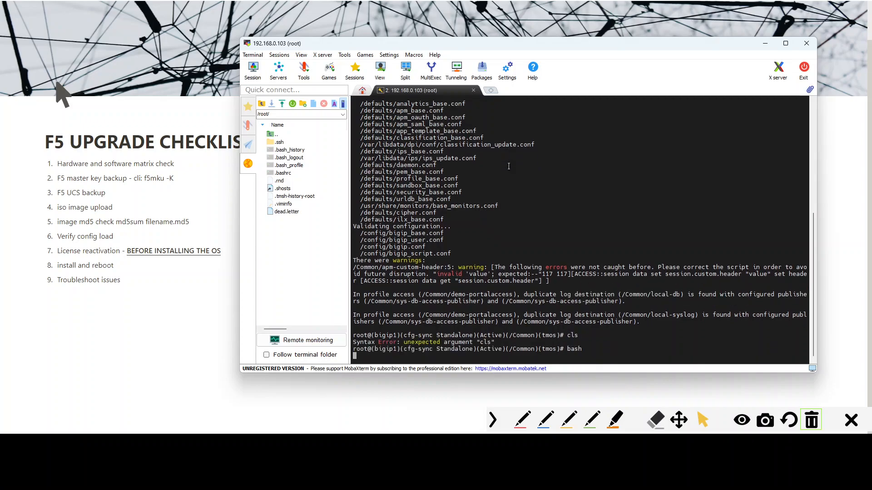
text(clear)
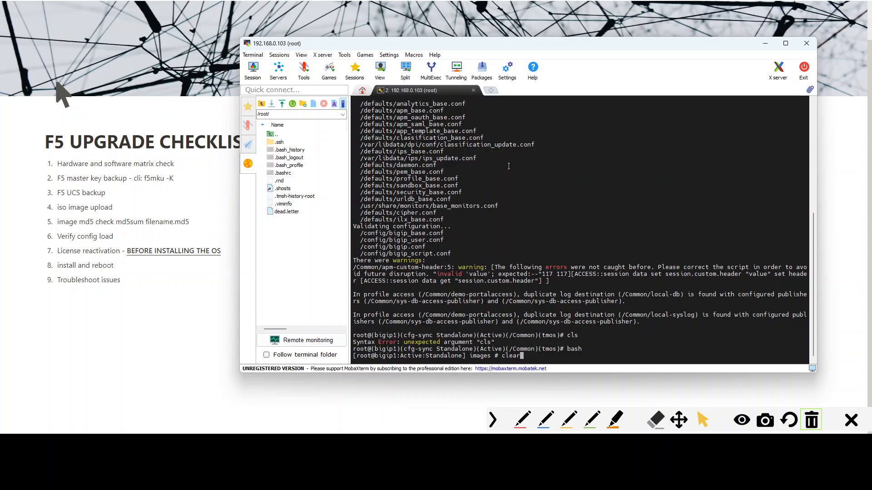
key(Return)
key(alt+Tab)
key(alt+Tab)
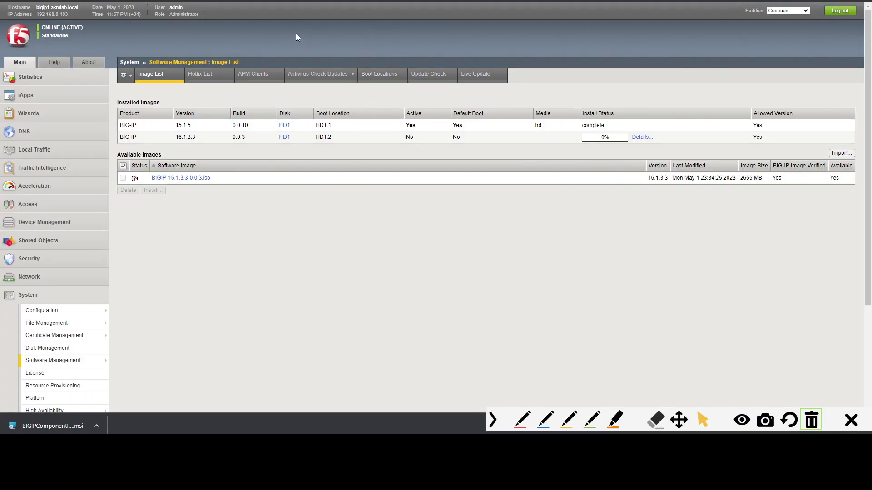
key(ctrl+alt+g)
mouse_move(260, 34)
mouse_down()
mouse_move(261, 60)
mouse_move(590, 56)
mouse_move(589, 37)
mouse_move(262, 36)
mouse_up()
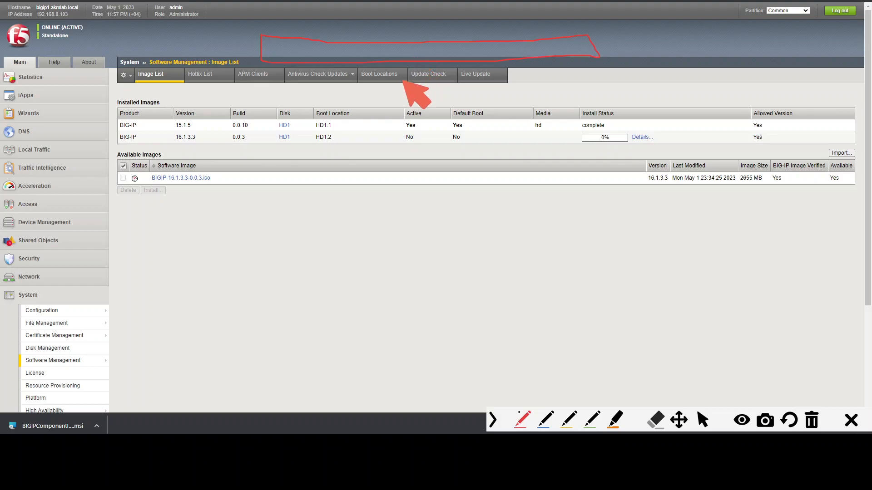
key(ctrl+alt+g)
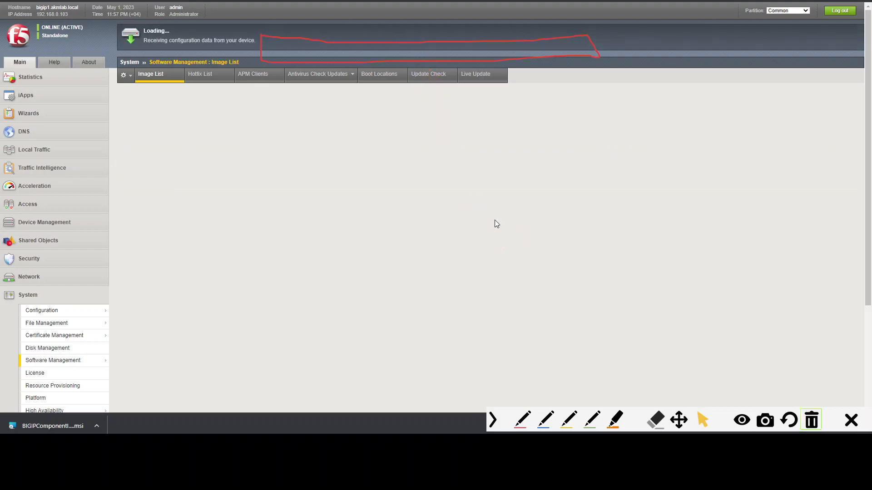
click(812, 418)
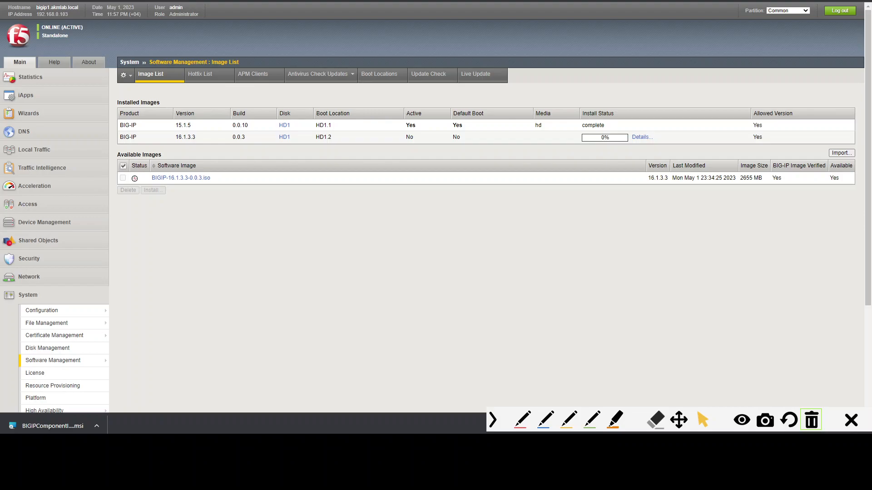
- Browse to /config on the BIG-IP in WinSCP and open bigip.conf in Notepad
drag(871, 107, 330, 58)
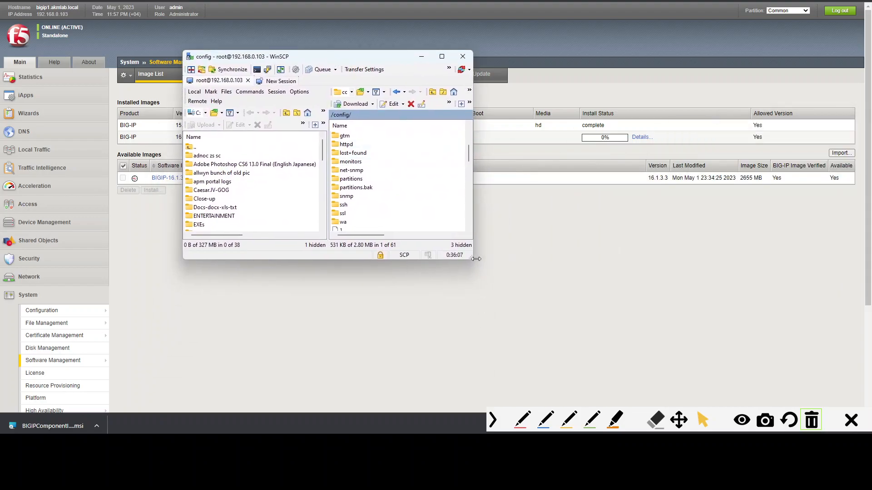
drag(471, 257, 659, 334)
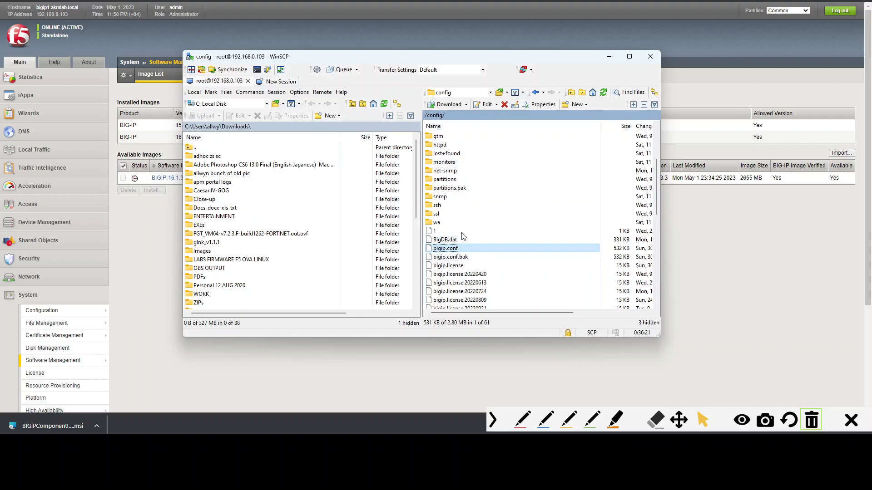
click(491, 93)
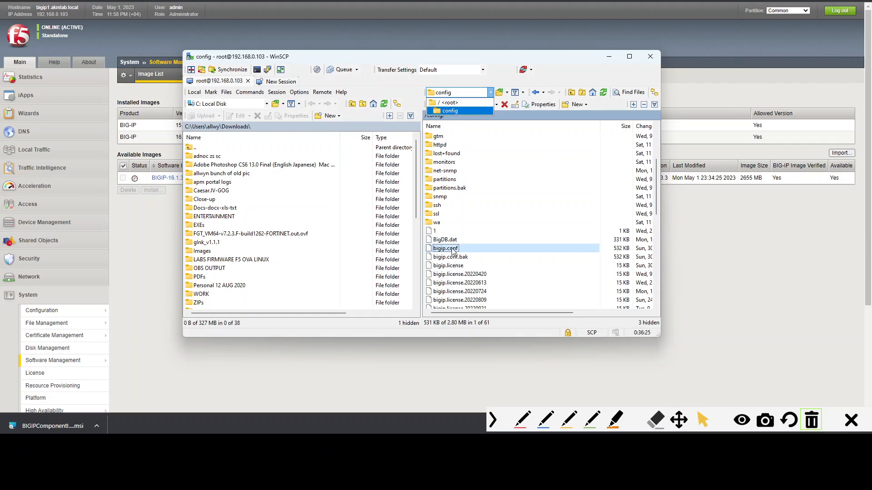
click(456, 103)
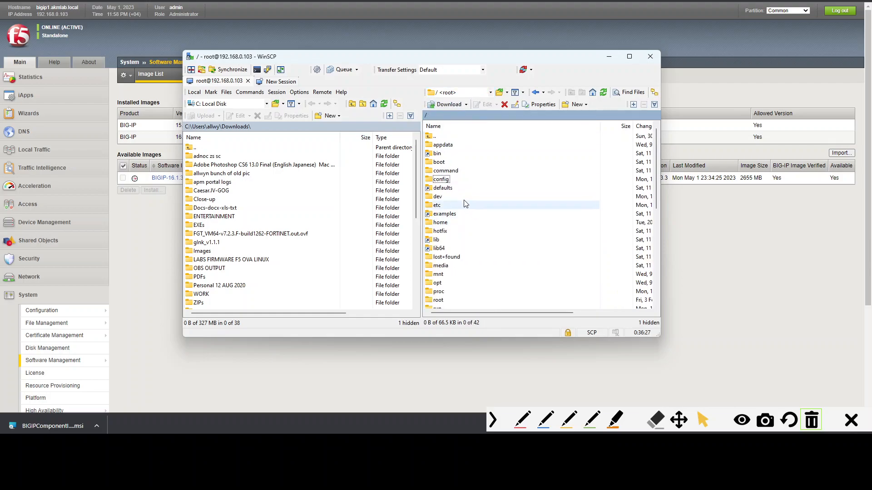
double_click(441, 179)
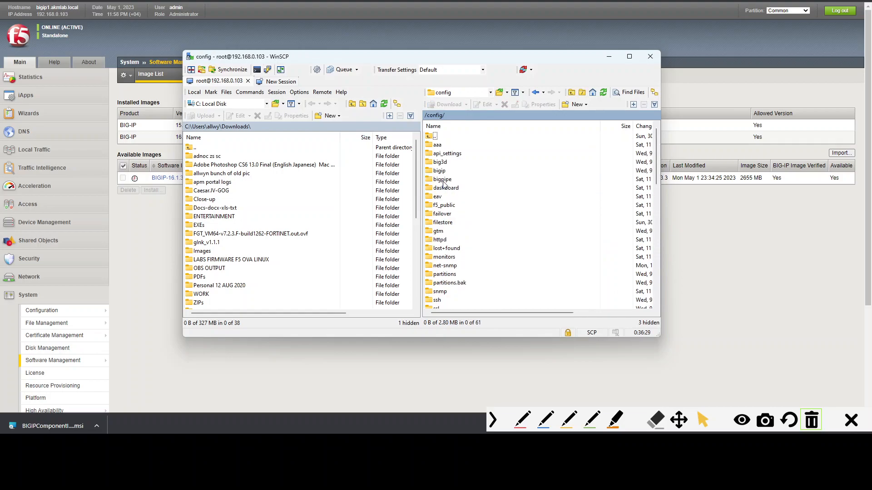
text(b)
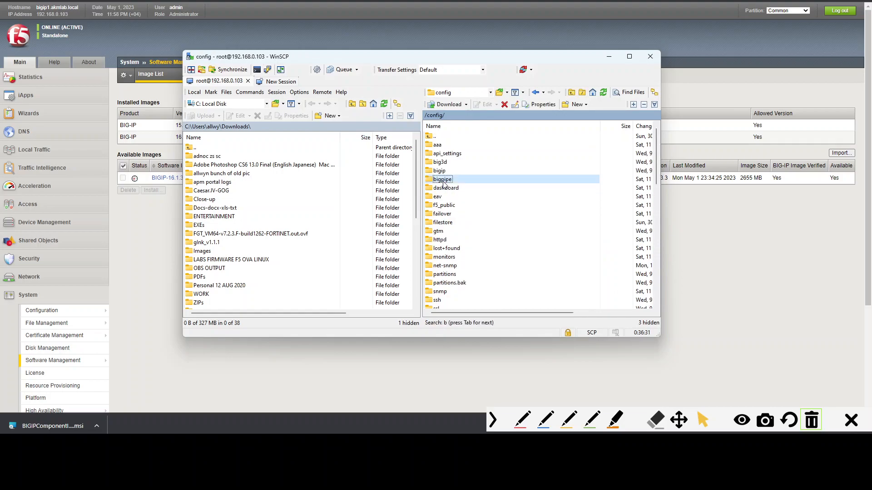
key(Tab)
key(Tab)
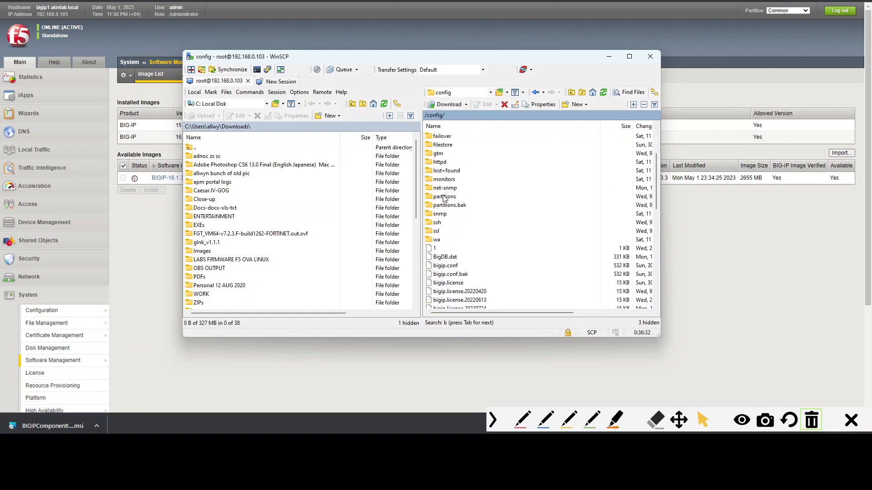
click(446, 269)
right_click(456, 268)
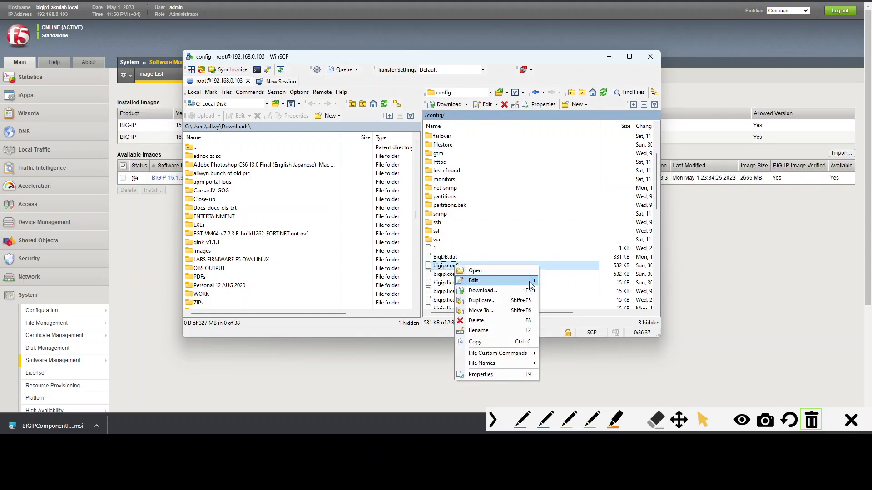
mouse_move(532, 284)
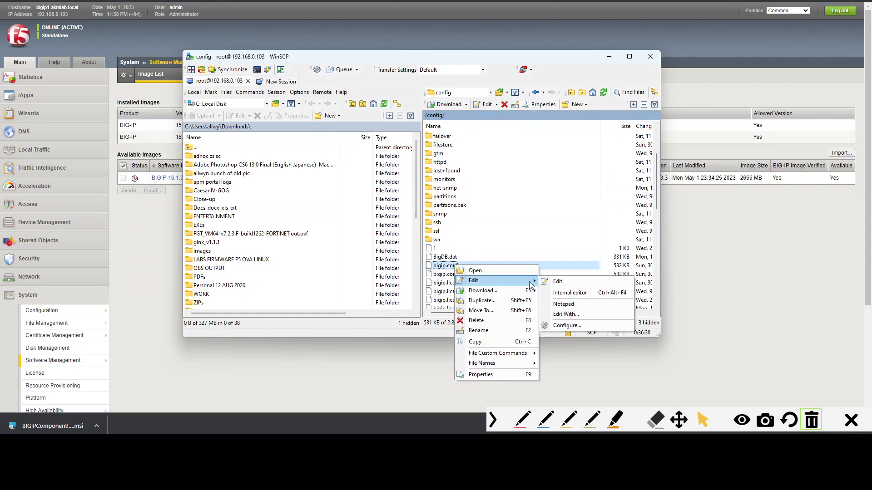
click(573, 303)
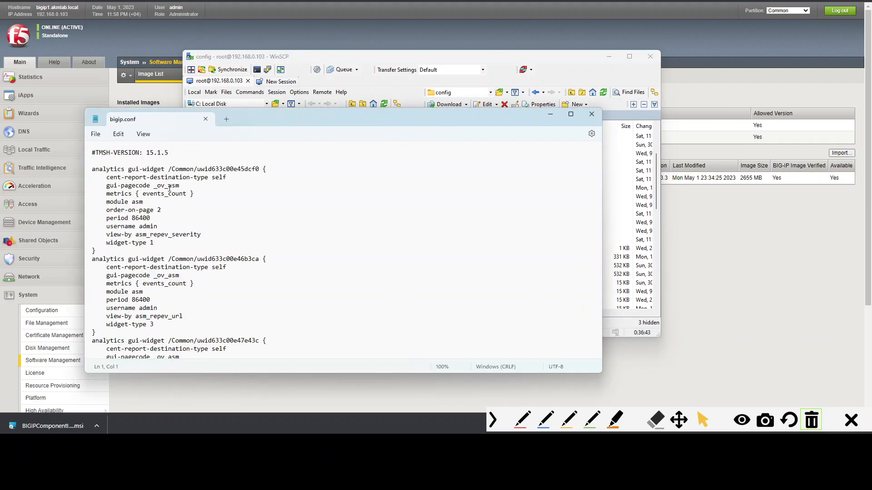
- Scroll through the analytics gui-widget entries in bigip.conf
scroll(167, 179, down, 10)
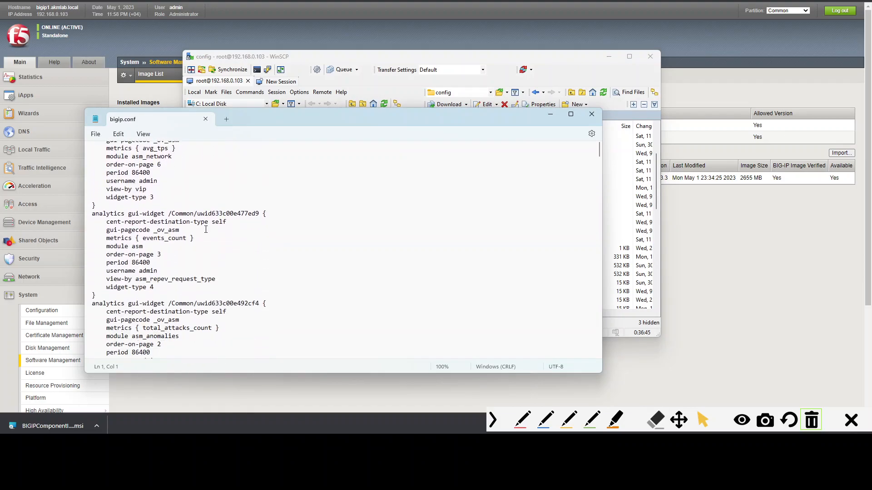
click(181, 251)
click(175, 195)
scroll(267, 251, down, 2)
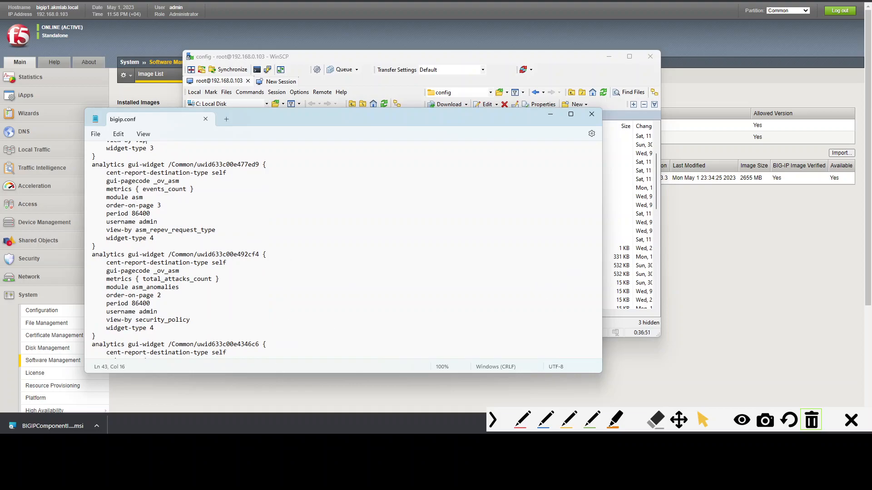
key(alt+Tab)
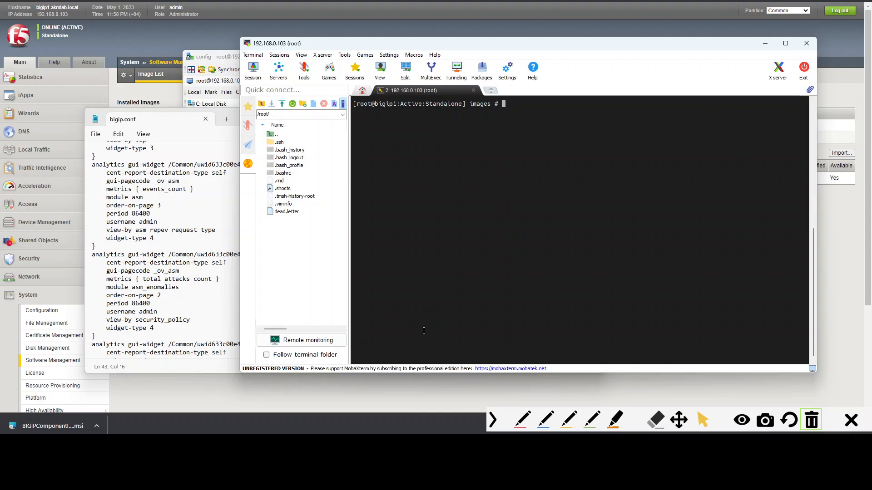
double_click(545, 277)
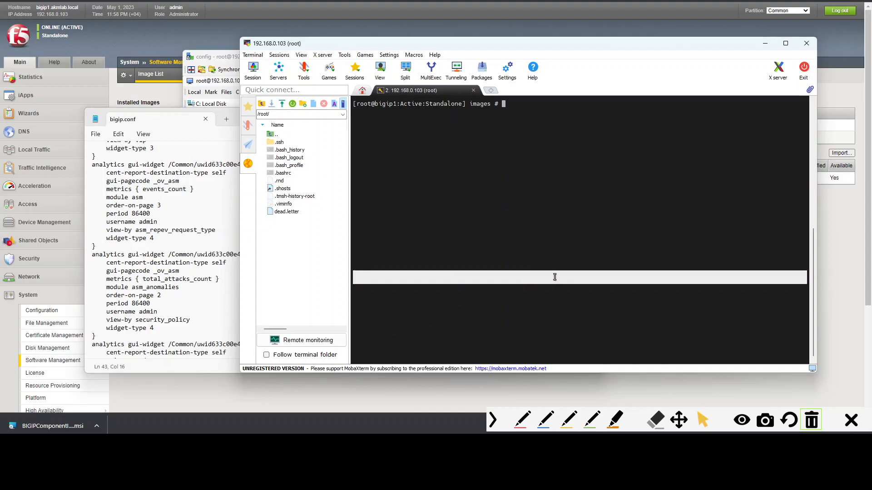
click(99, 173)
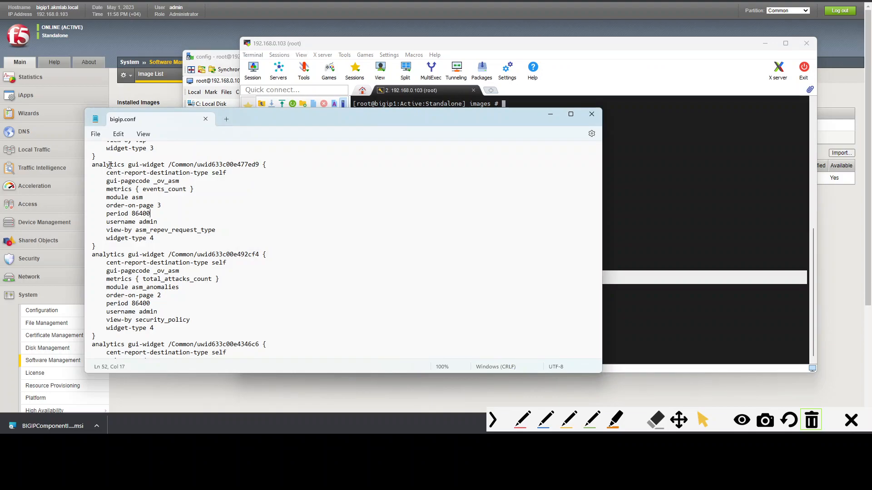
scroll(188, 220, down, 2)
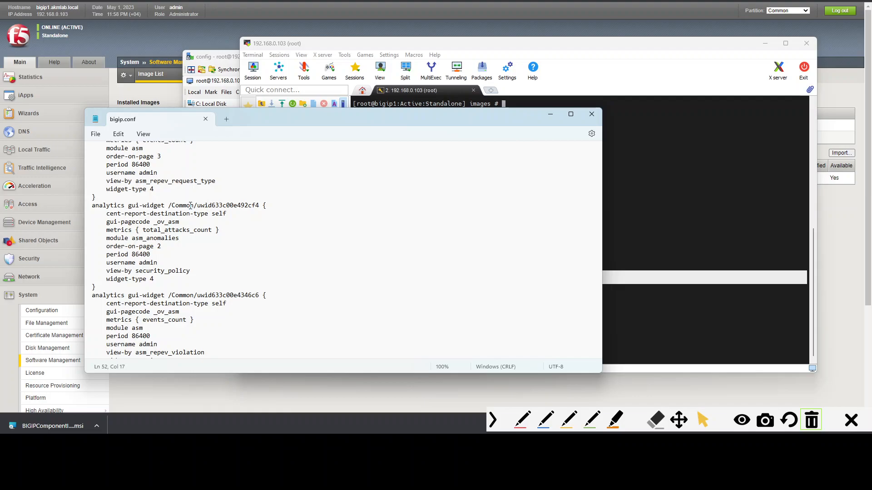
drag(110, 213, 234, 219)
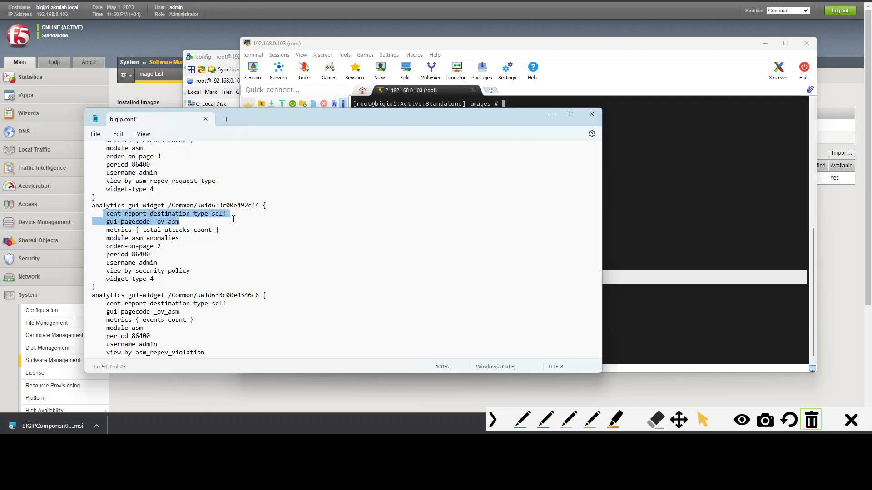
click(234, 219)
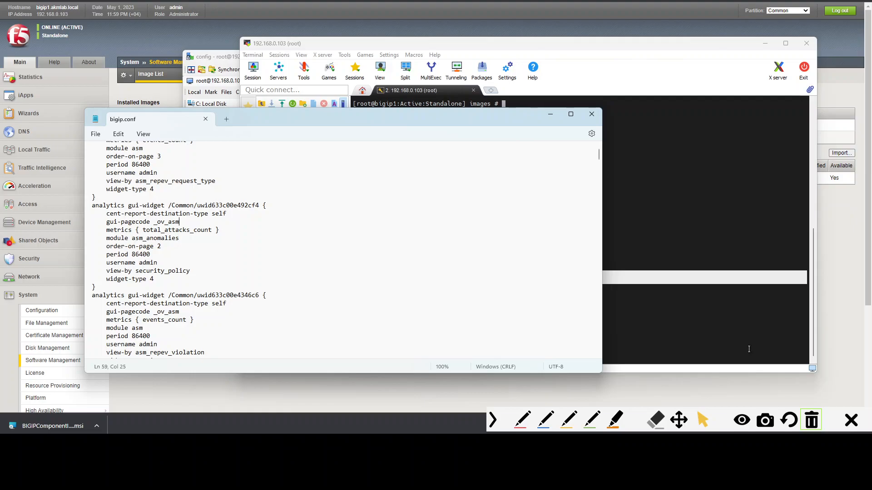
click(819, 419)
click(796, 419)
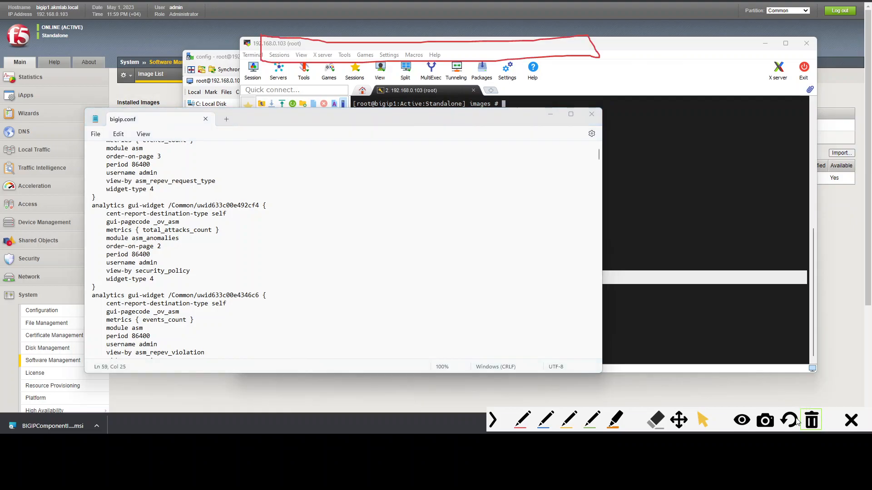
click(96, 426)
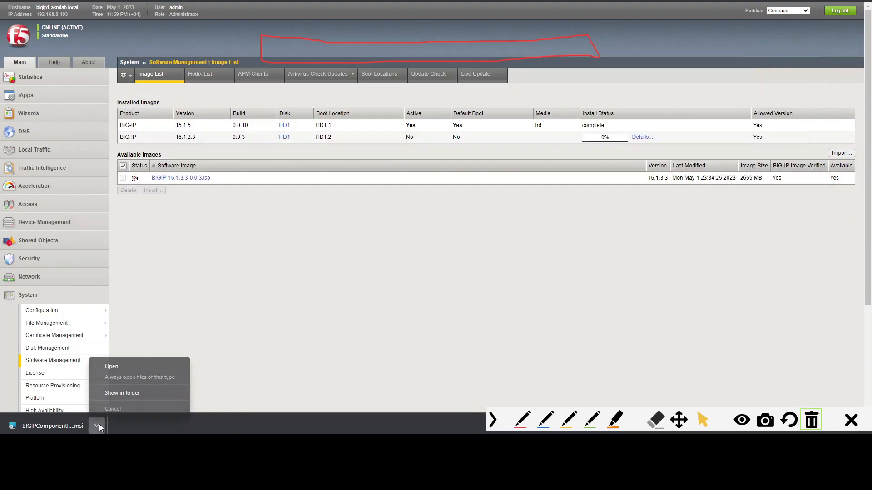
click(211, 319)
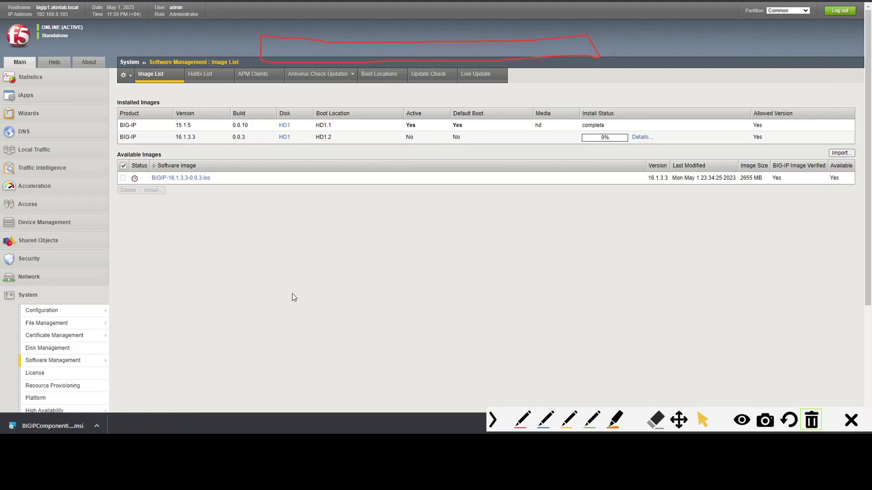
click(810, 420)
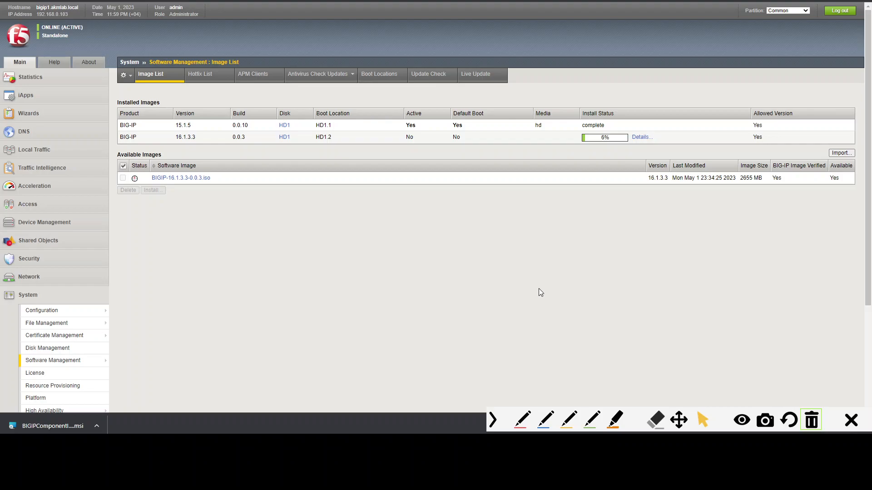
- Review the License reactivation item on the F5 upgrade checklist
click(323, 442)
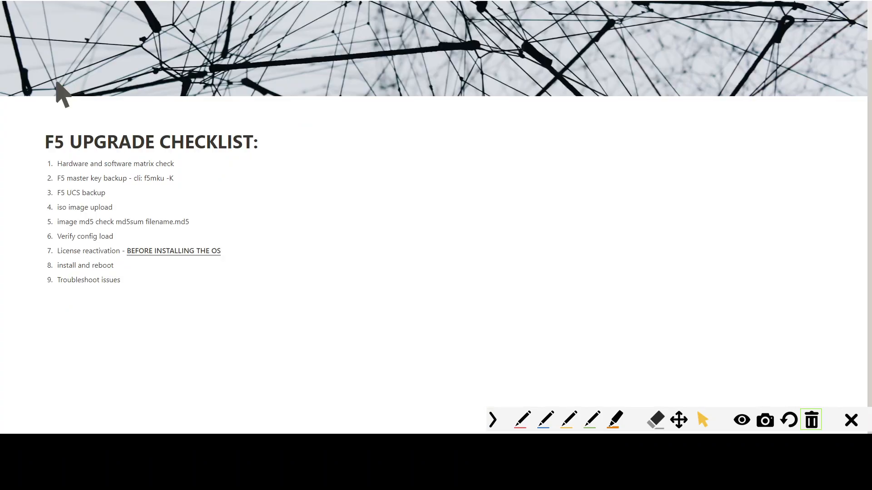
drag(58, 251, 124, 254)
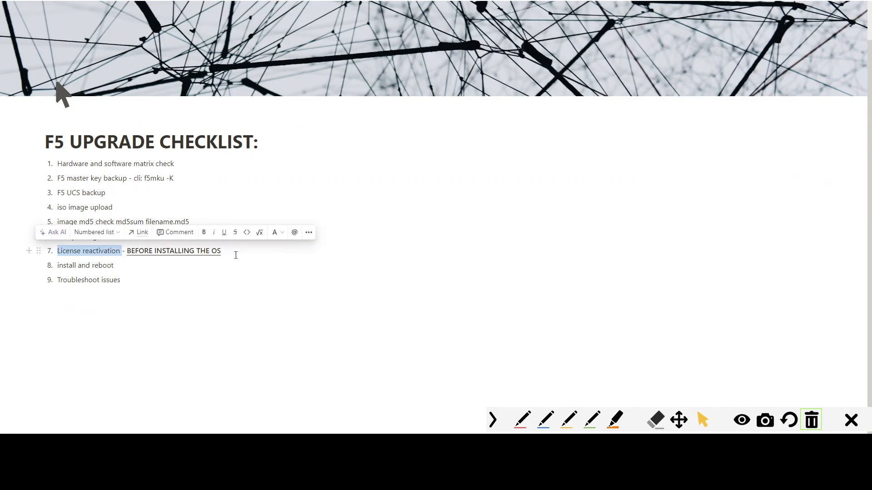
click(541, 235)
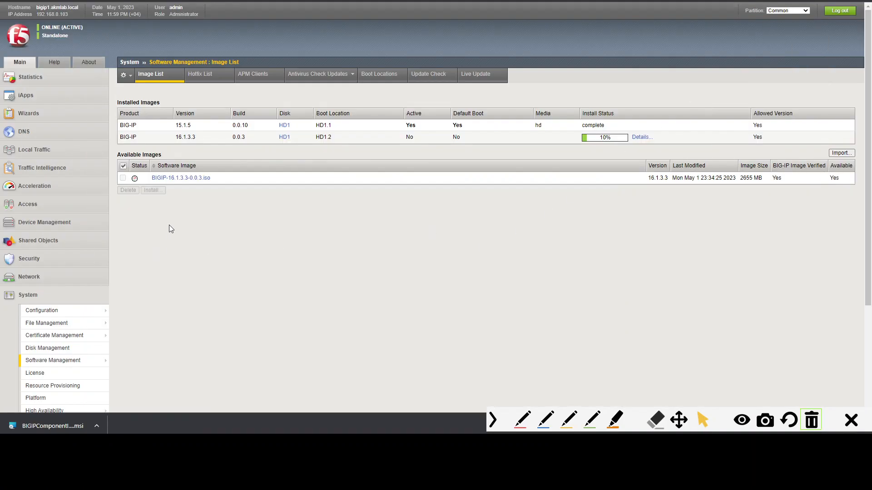
- Open the BIG-IP system License summary page
scroll(169, 225, down, 3)
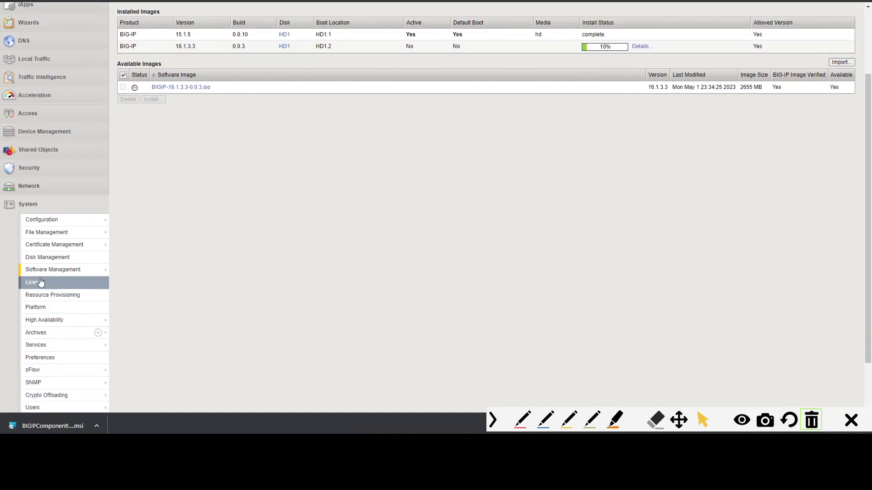
click(40, 282)
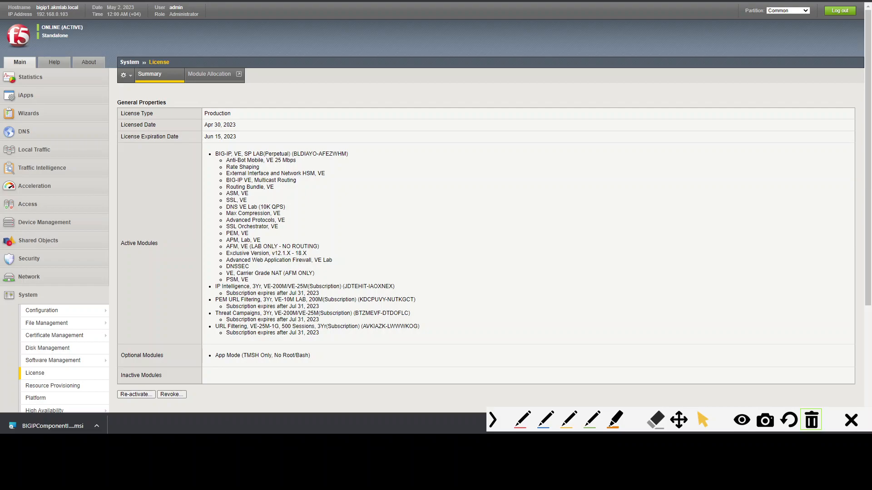
- Switch the SSH session back to tmsh and run load sys config to reload the system configuration
mouse_move(282, 429)
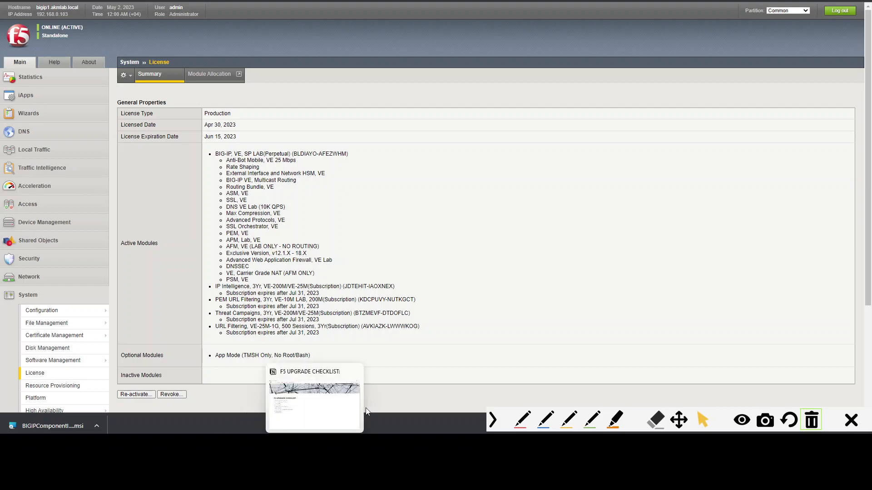
click(274, 445)
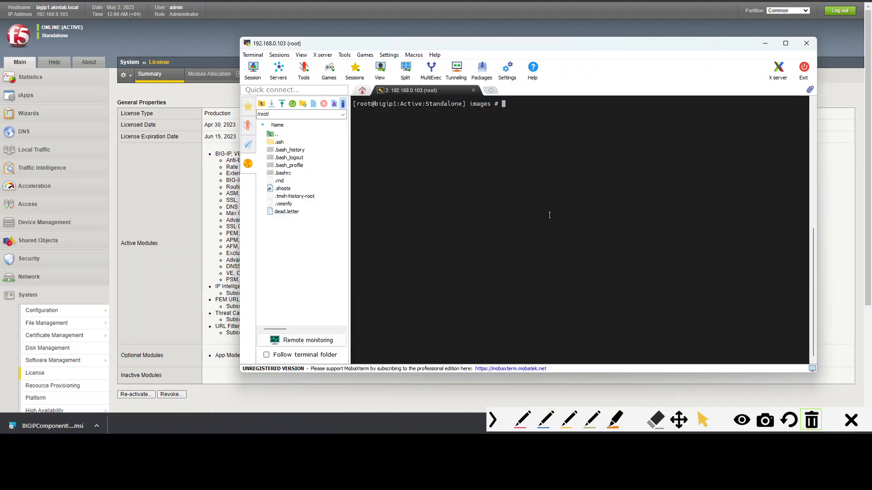
text(tmsh)
key(Return)
text(load s)
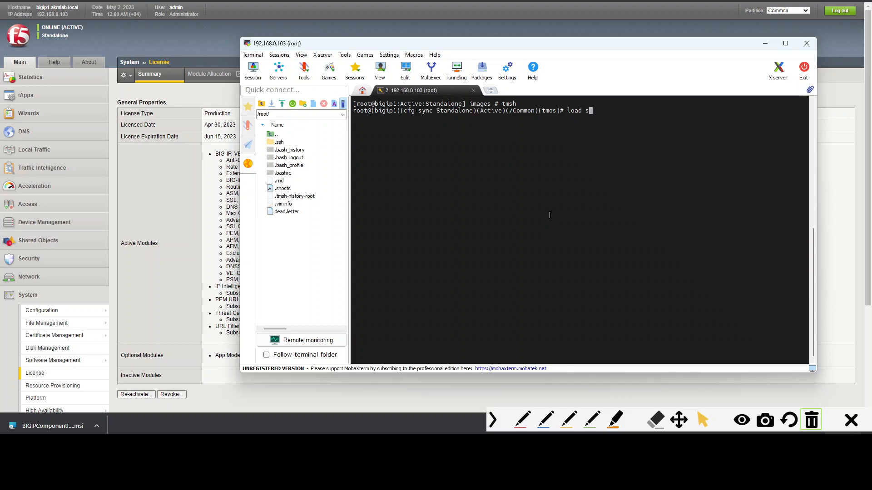
text(ys config verify)
key(BackSpace)
key(BackSpace)
key(BackSpace)
key(BackSpace)
key(BackSpace)
key(BackSpace)
key(BackSpace)
key(Return)
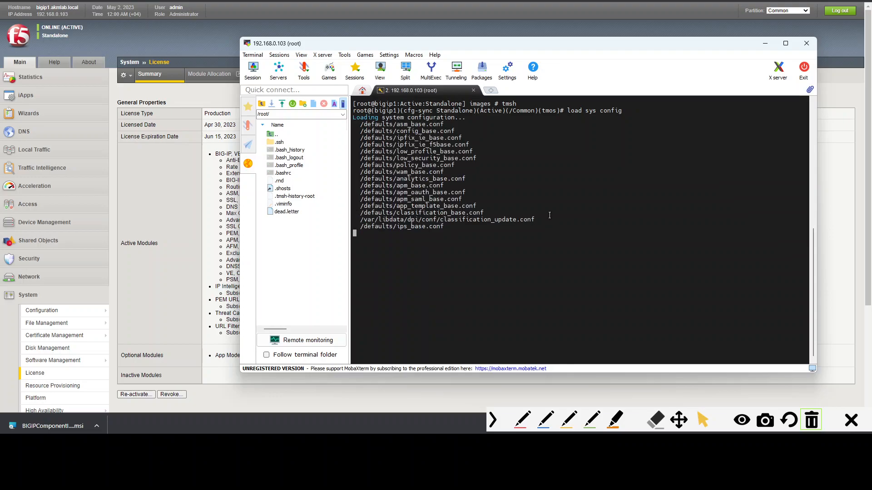
drag(546, 44, 547, 105)
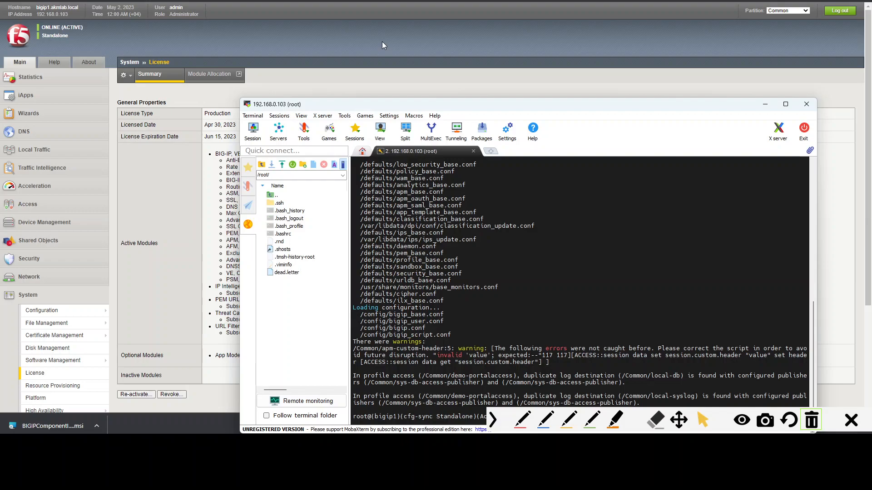
click(382, 42)
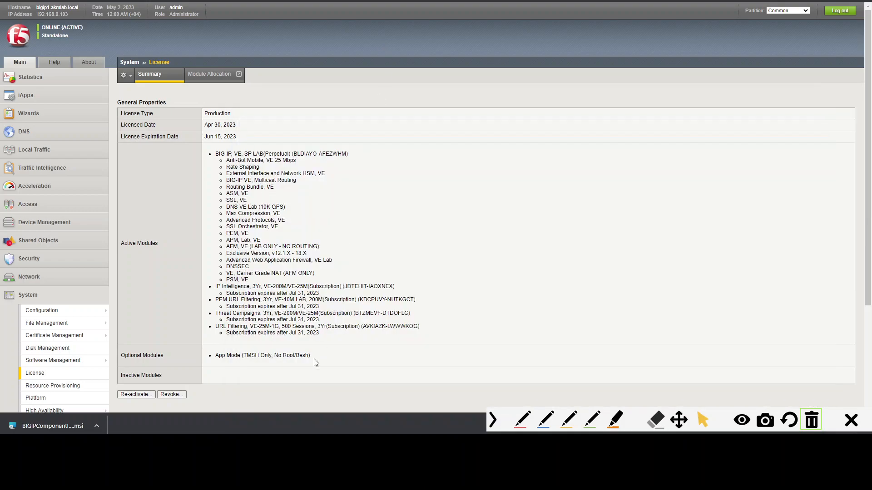
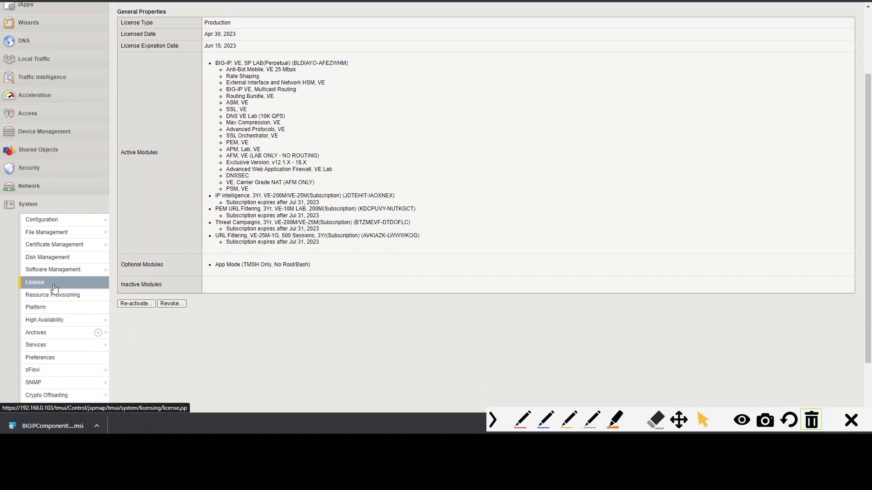
- Open the Software Management image list and check the installation progress of BIG-IP 16.1.3.3 on HD1.2
click(133, 270)
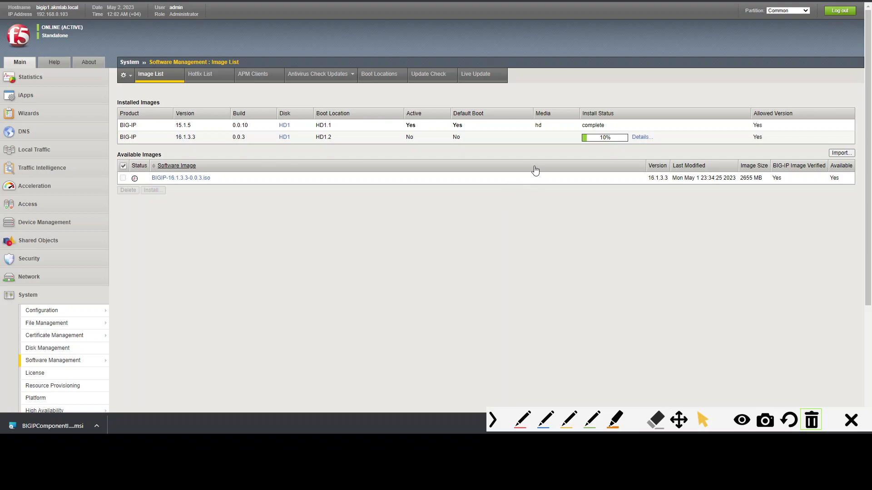
drag(174, 137, 196, 140)
click(211, 146)
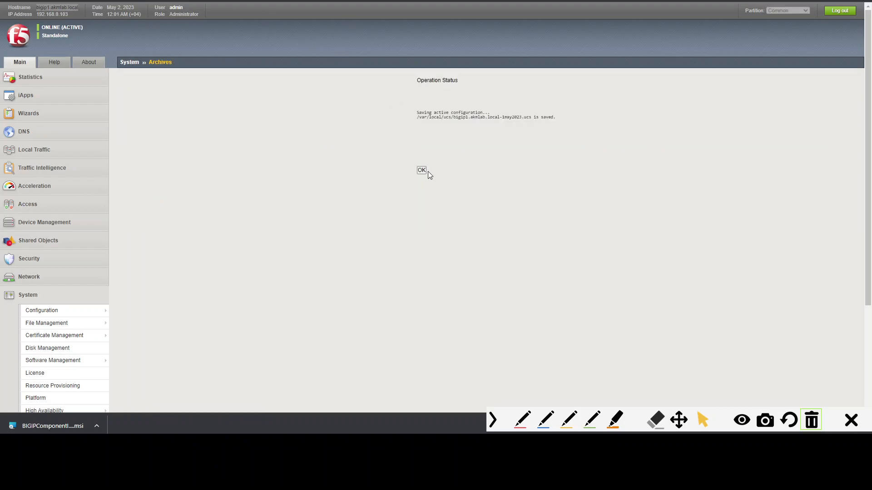
- Acknowledge the UCS archive save status and return to the archive list
click(422, 170)
scroll(142, 224, down, 2)
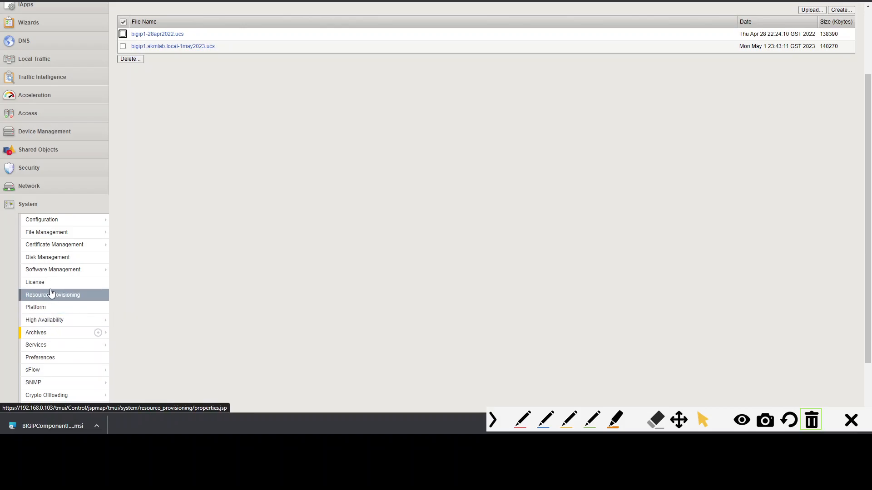
- View the Boot Locations list and go back to the software Image List
click(124, 271)
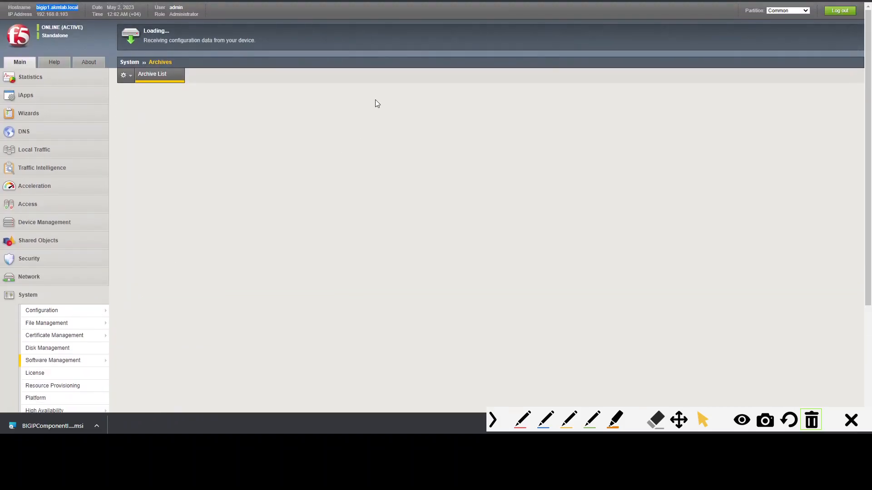
click(375, 80)
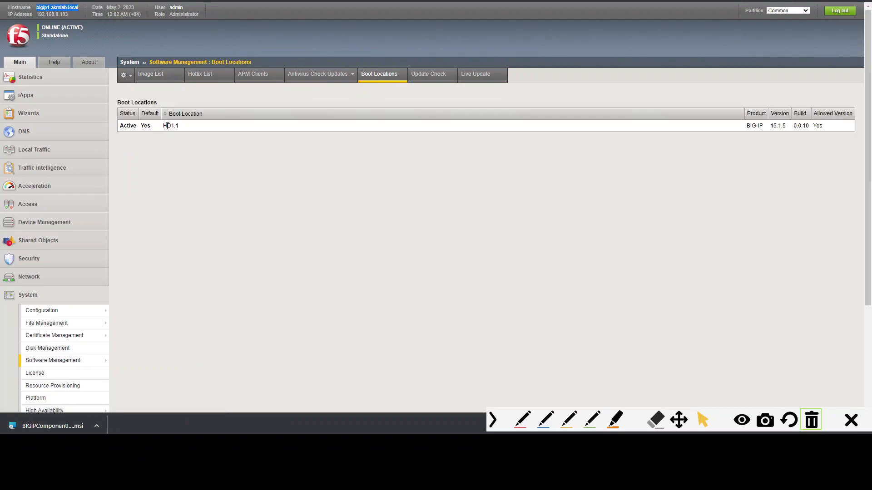
drag(182, 129, 167, 128)
click(264, 190)
click(148, 74)
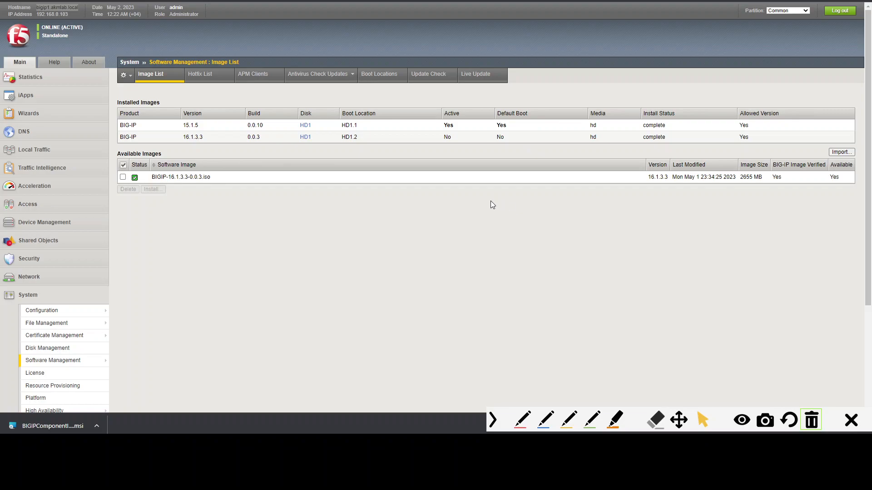
- Verify the completed 16.1.3.3 installation in the installed images and open the Boot Locations list
drag(190, 138, 195, 137)
click(341, 138)
drag(444, 137, 452, 138)
drag(506, 138, 494, 136)
drag(669, 137, 645, 137)
click(385, 82)
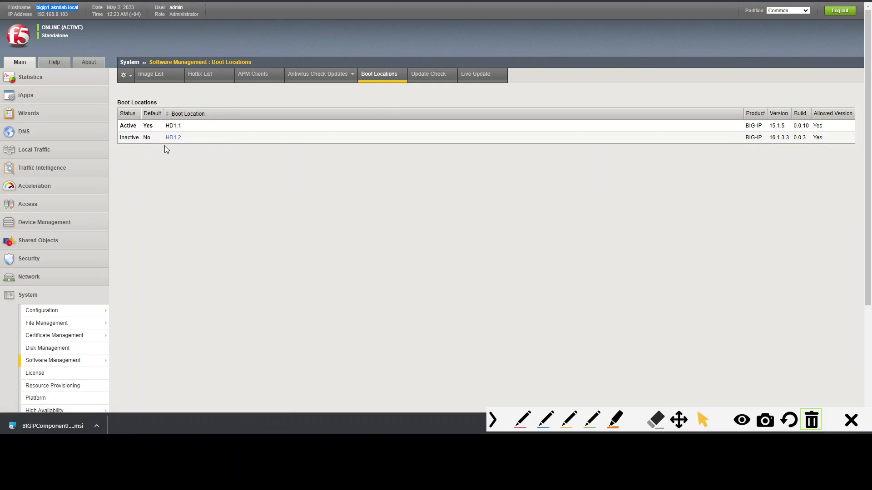
- Open the HD1.2 boot location and review its version, build and configuration properties
drag(182, 127, 165, 126)
click(174, 138)
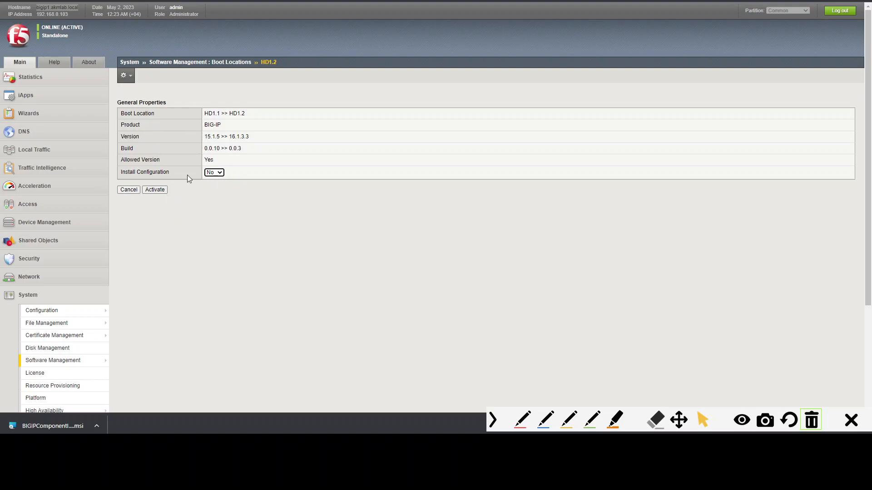
drag(208, 114, 248, 117)
click(254, 119)
drag(207, 137, 263, 140)
drag(205, 149, 249, 154)
drag(223, 162, 206, 164)
drag(205, 137, 234, 136)
- Read the K13845 article on supported BIG-IP upgrade paths for upgrading to BIG-IP 16.x
click(536, 1)
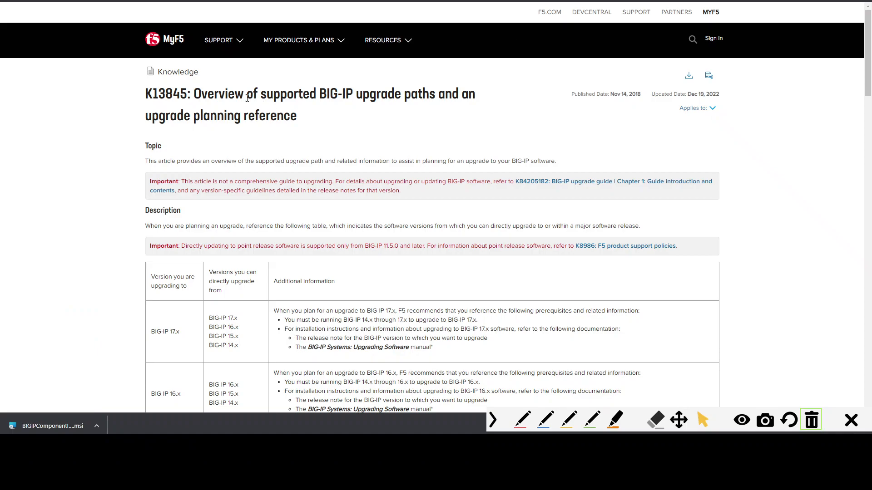
drag(201, 92, 348, 129)
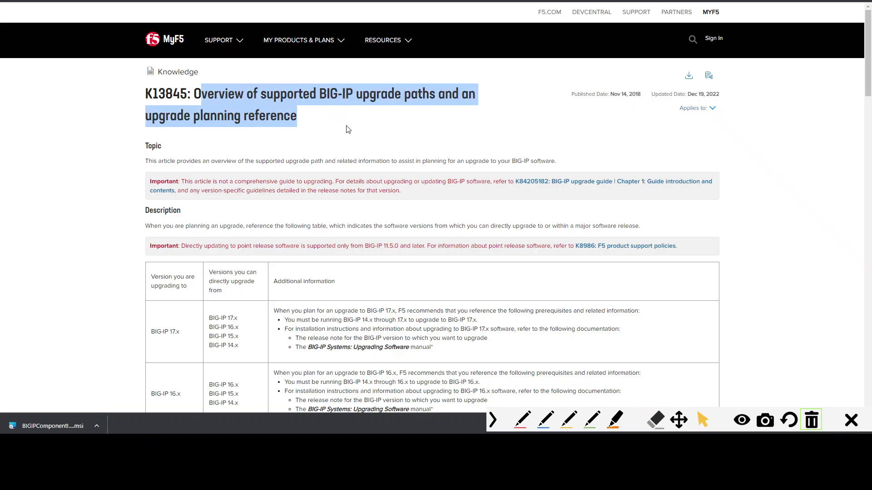
click(340, 115)
drag(319, 93, 435, 93)
click(421, 116)
scroll(421, 117, down, 2)
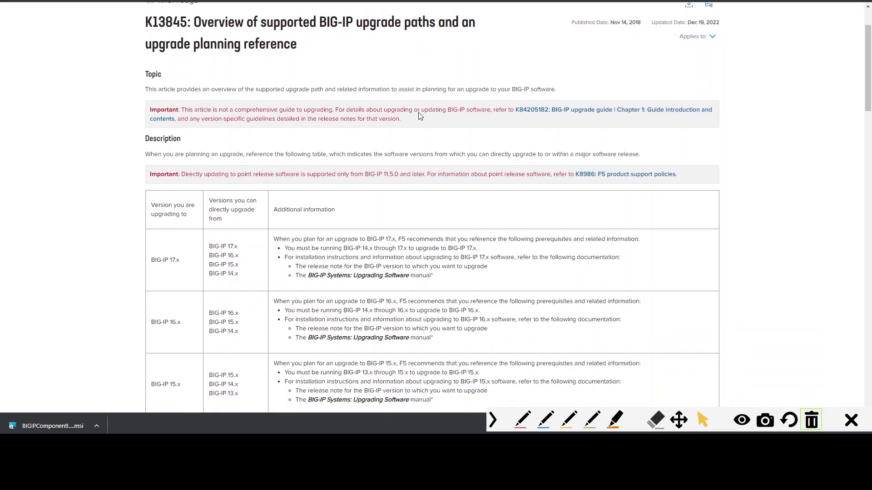
scroll(205, 155, down, 2)
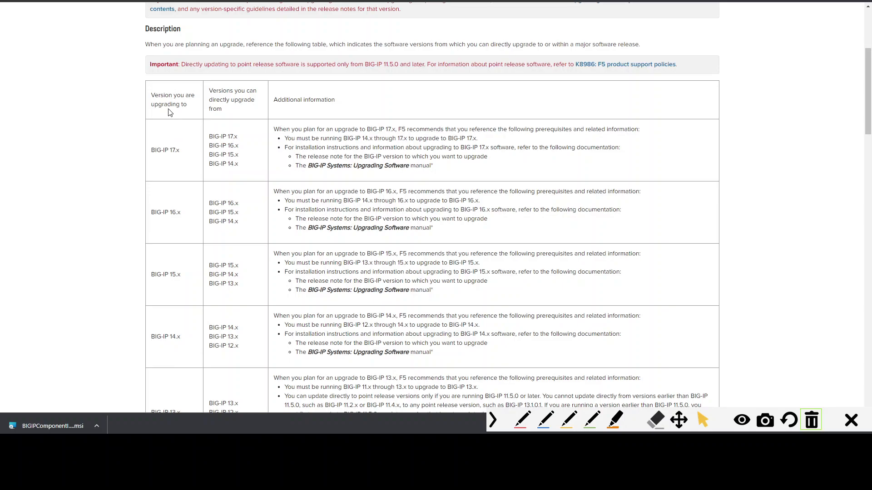
drag(151, 96, 181, 126)
scroll(178, 141, down, 3)
scroll(175, 140, up, 1)
scroll(181, 125, up, 2)
drag(209, 203, 248, 227)
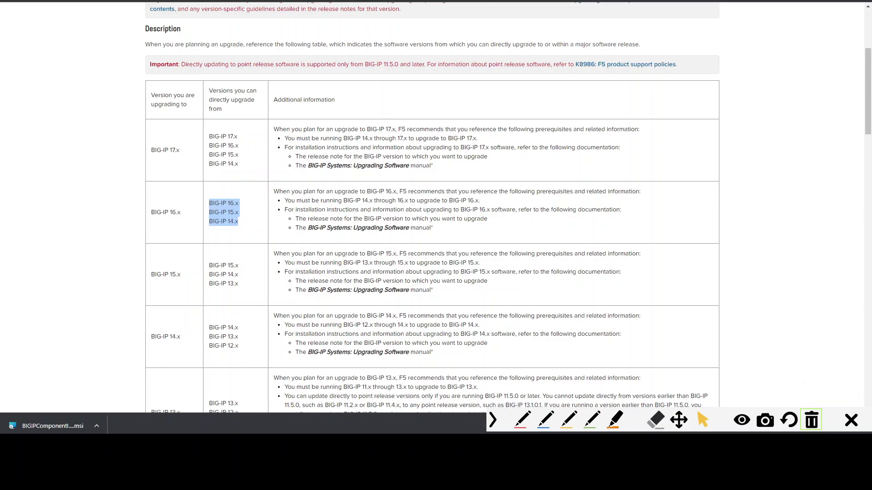
- Set HD1.2's Install Configuration to Yes with source volume HD1.1:15.1.5
click(291, 1)
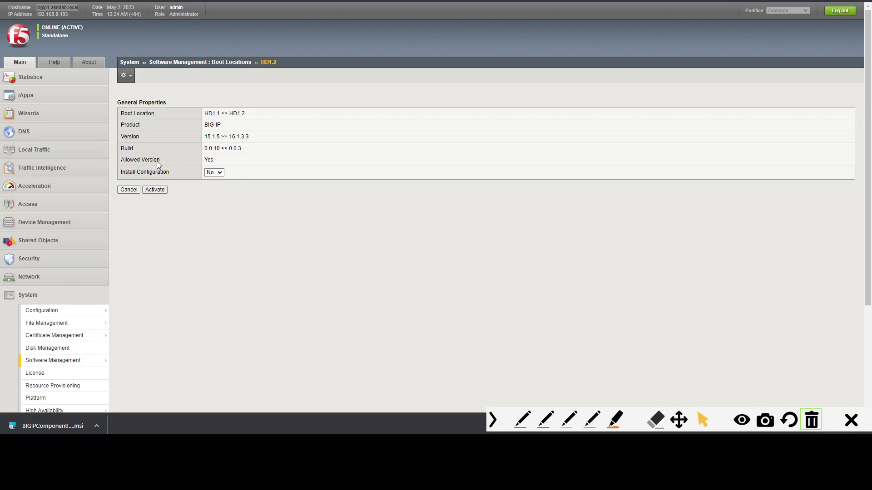
drag(124, 160, 163, 174)
click(214, 173)
click(212, 187)
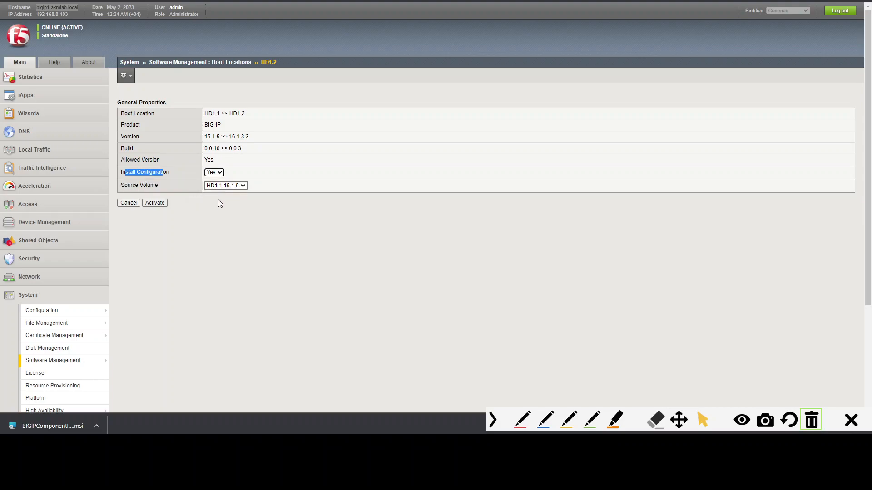
click(143, 171)
drag(121, 185, 174, 178)
click(166, 173)
click(242, 188)
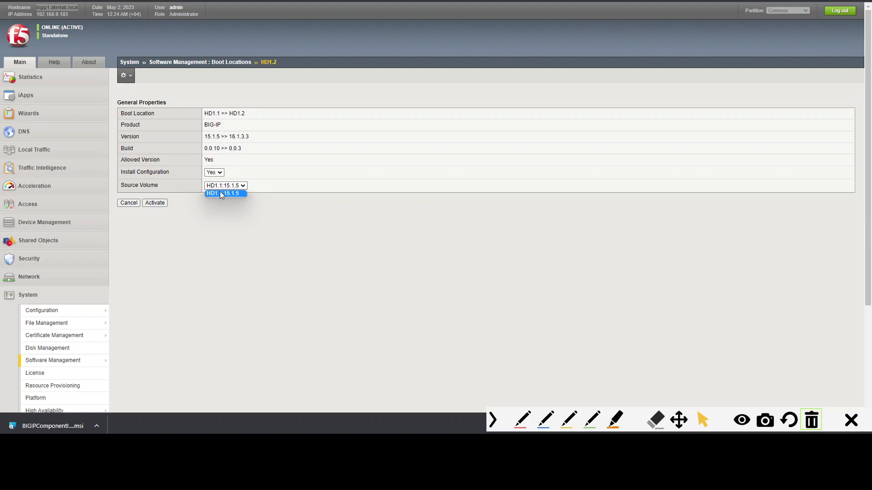
click(220, 193)
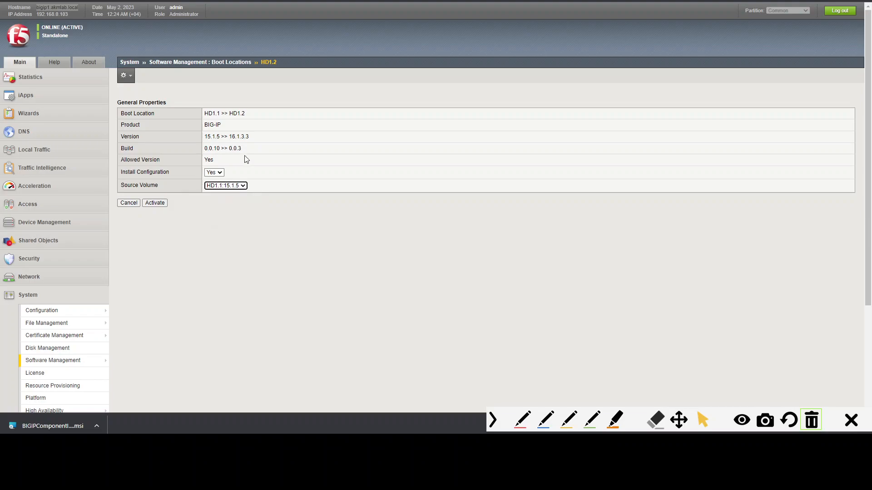
- Set HD1.2's Install Configuration back to No
drag(206, 138, 252, 139)
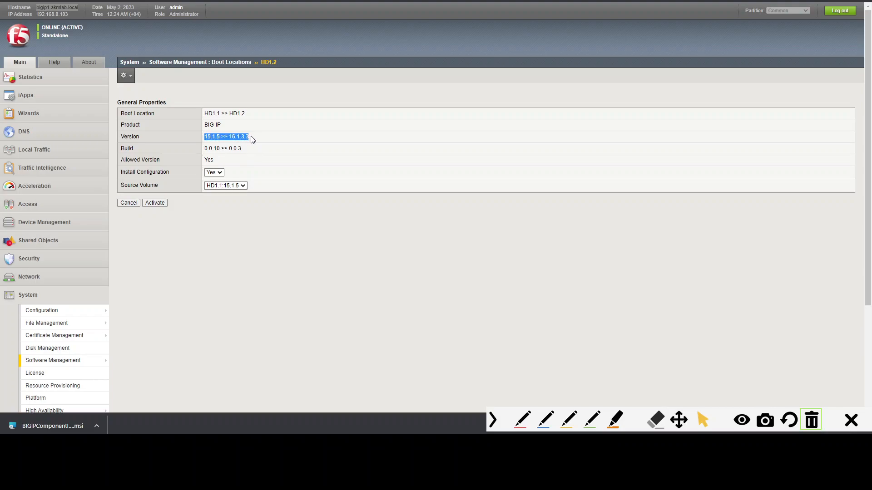
click(277, 159)
drag(229, 137, 261, 142)
drag(204, 137, 222, 138)
drag(138, 172, 175, 173)
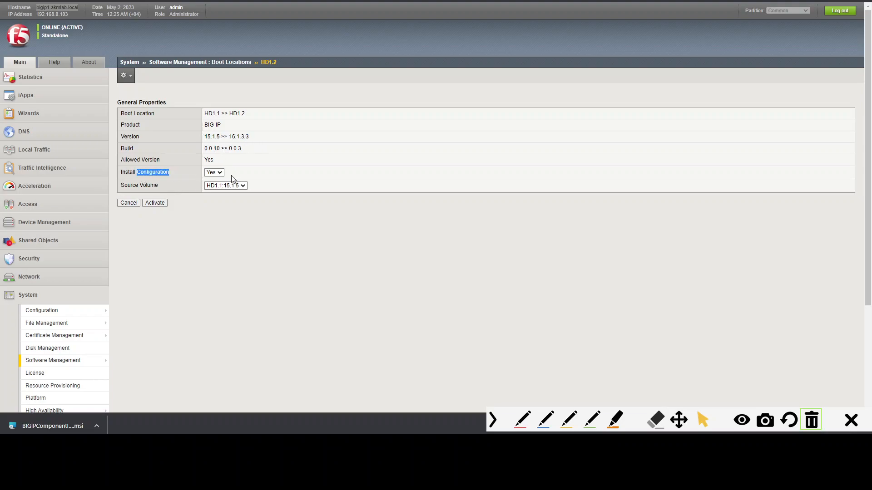
click(219, 172)
click(210, 180)
click(293, 200)
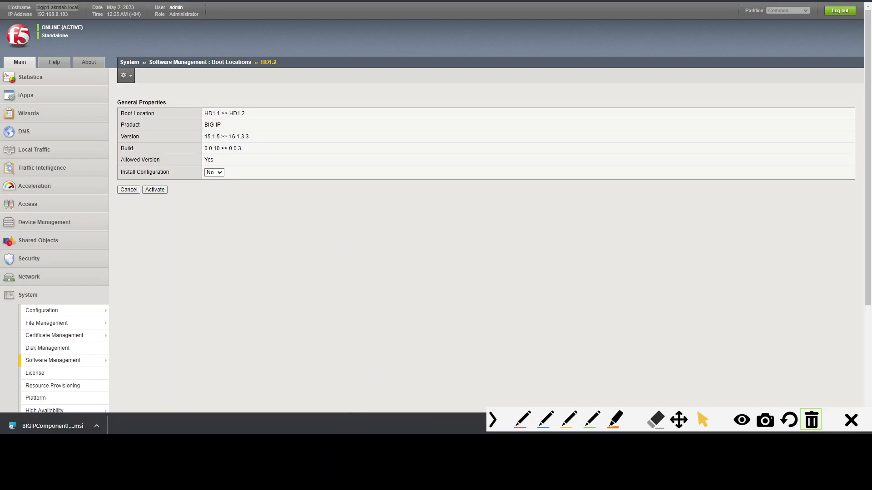
- Switch to the F5 upgrade checklist
key(alt+Tab)
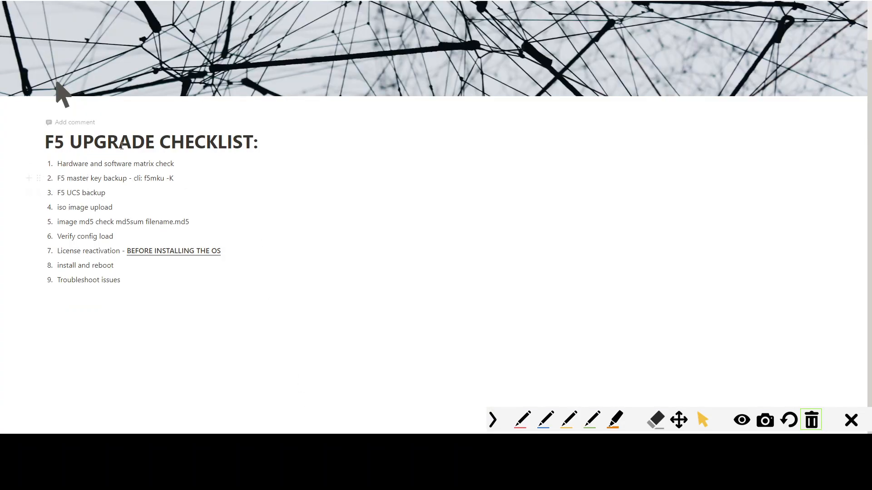